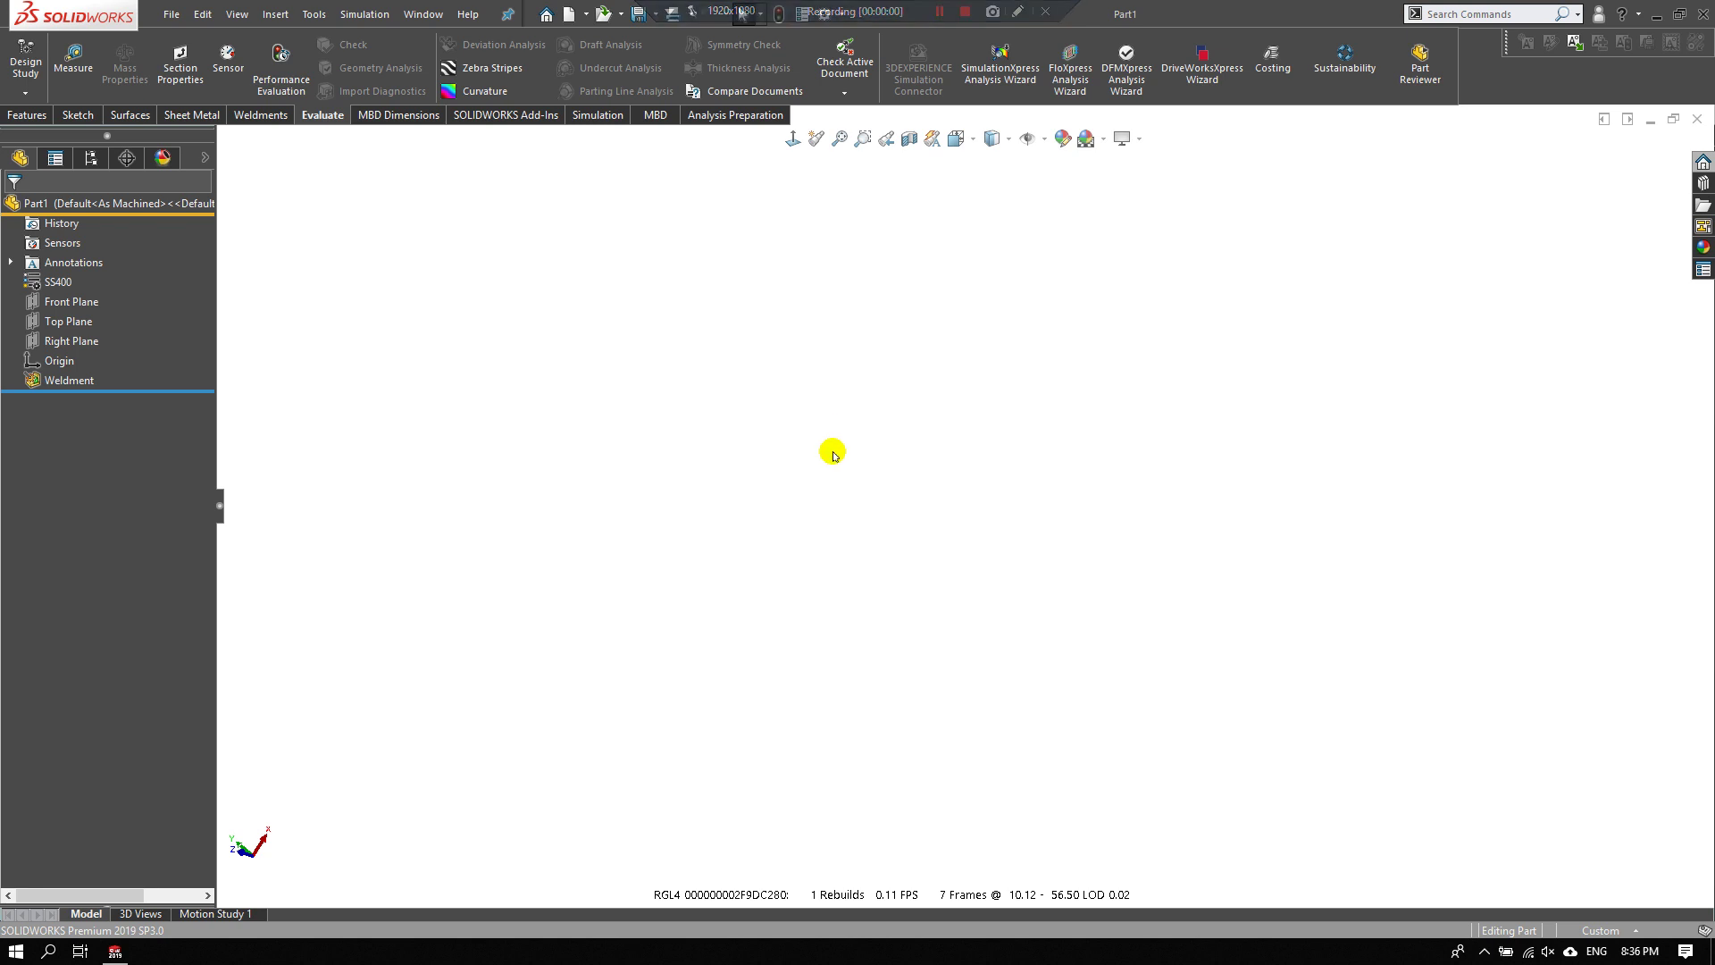
- Start a new sketch on the Top Plane
click(57, 326)
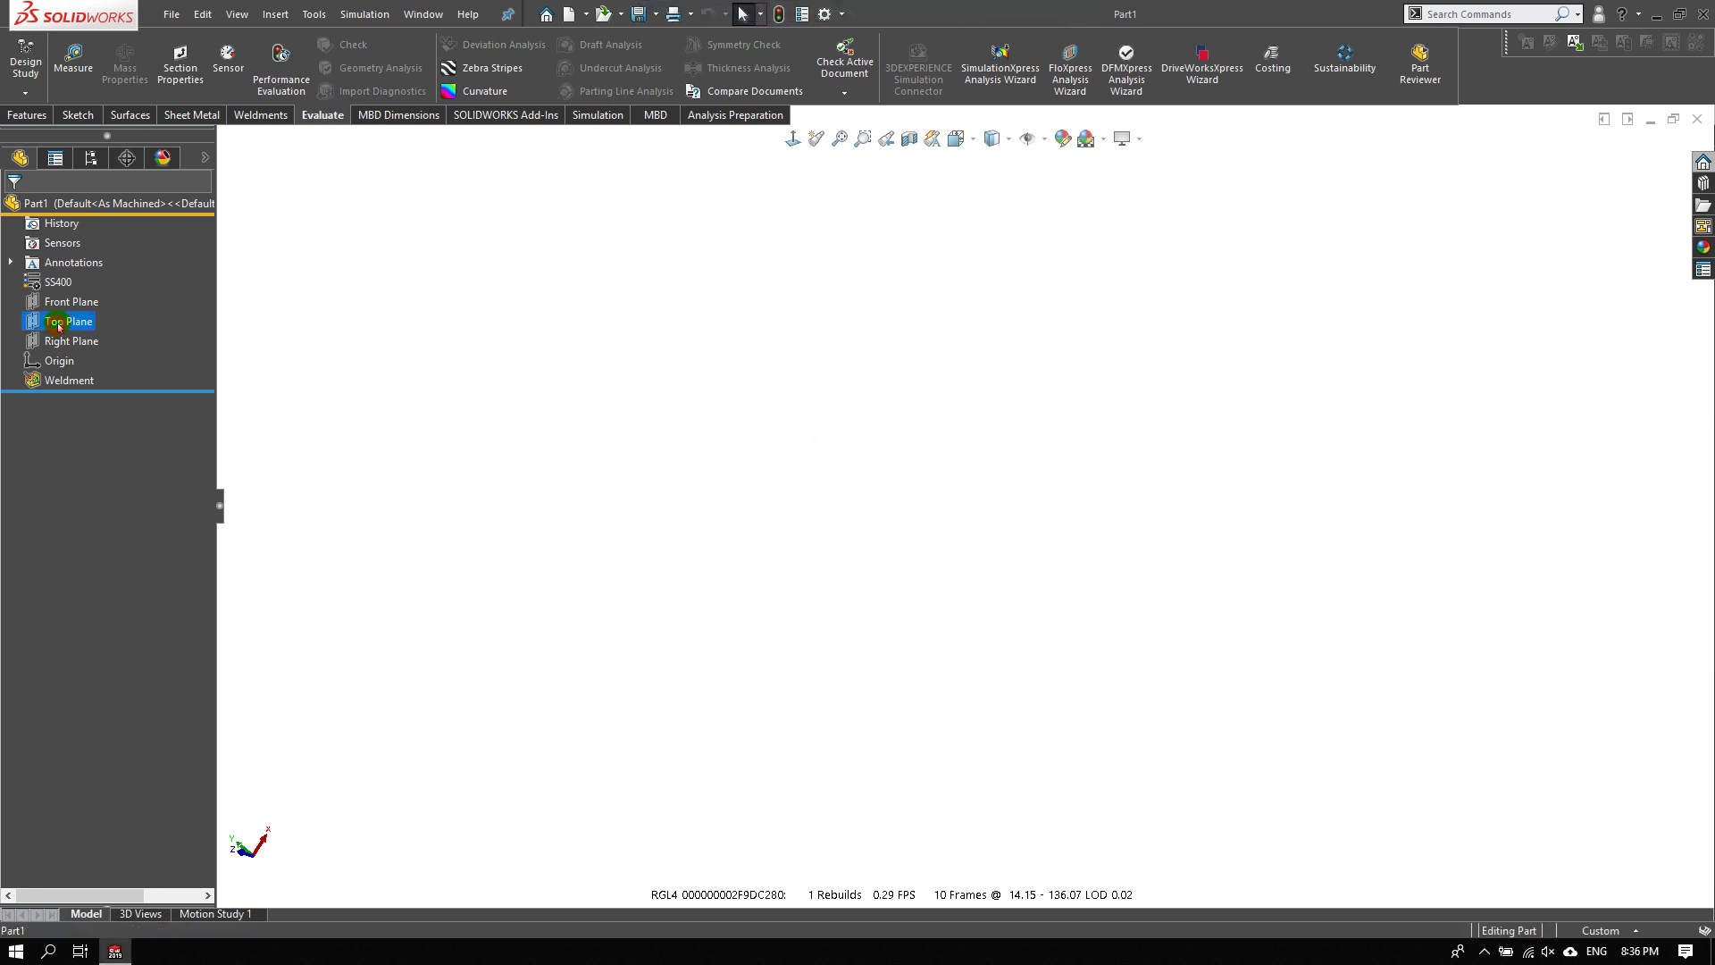
click(80, 310)
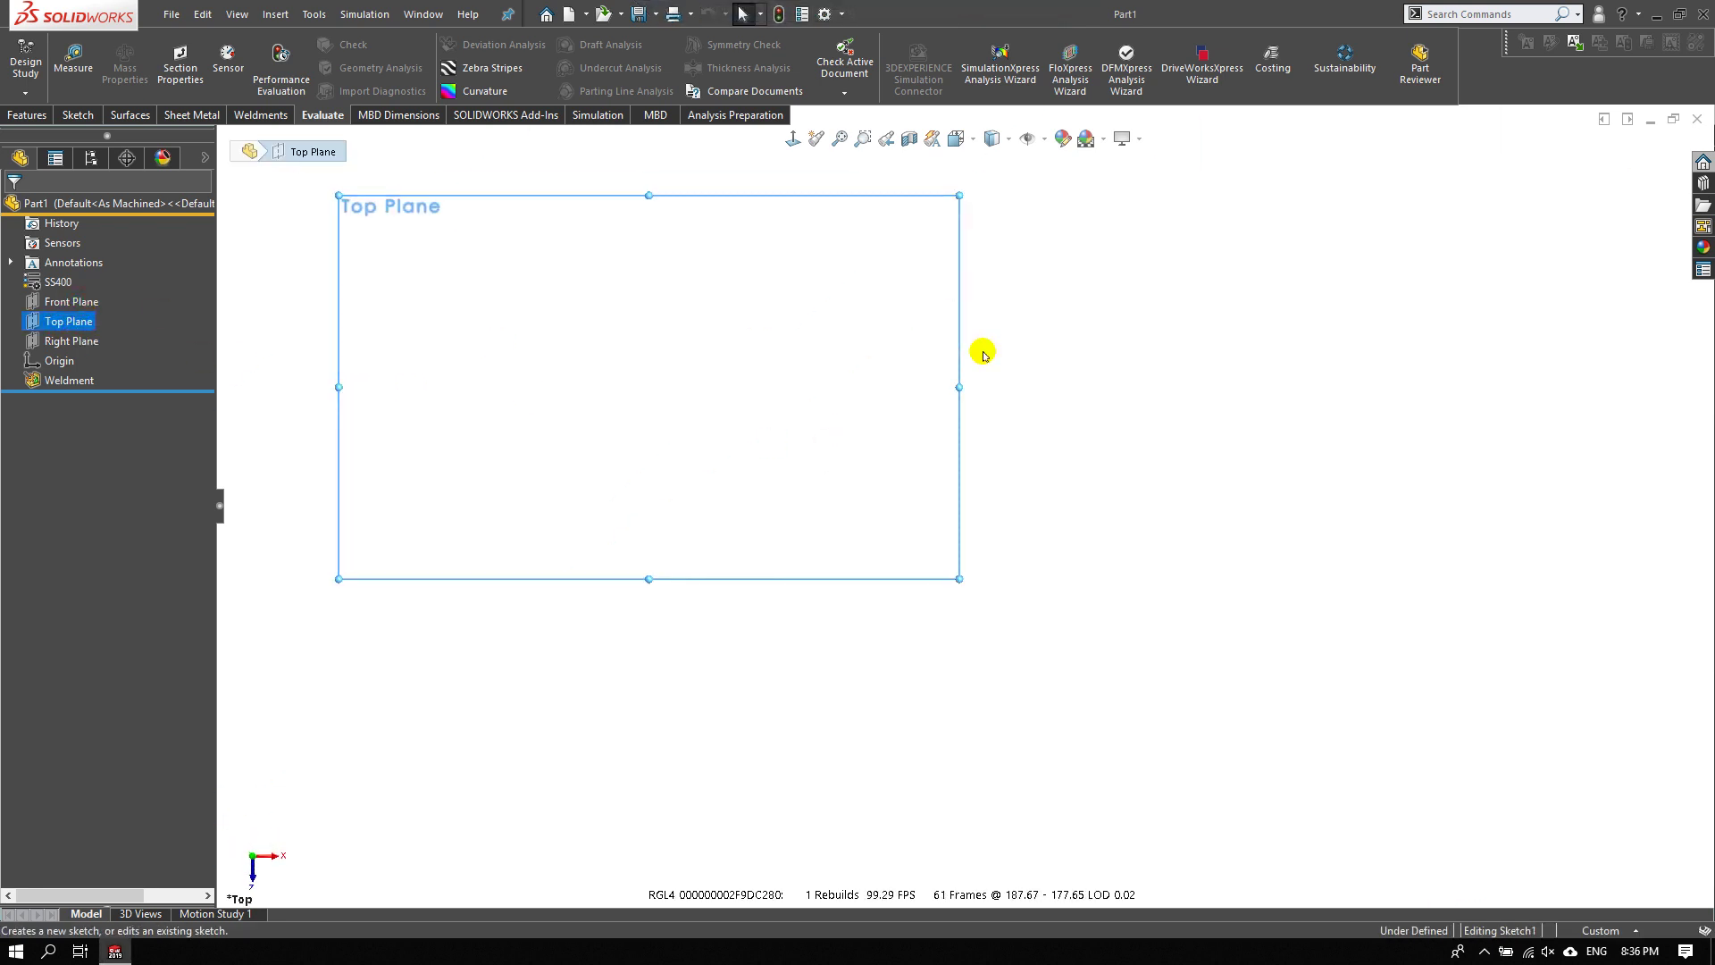
key(c)
key(Escape)
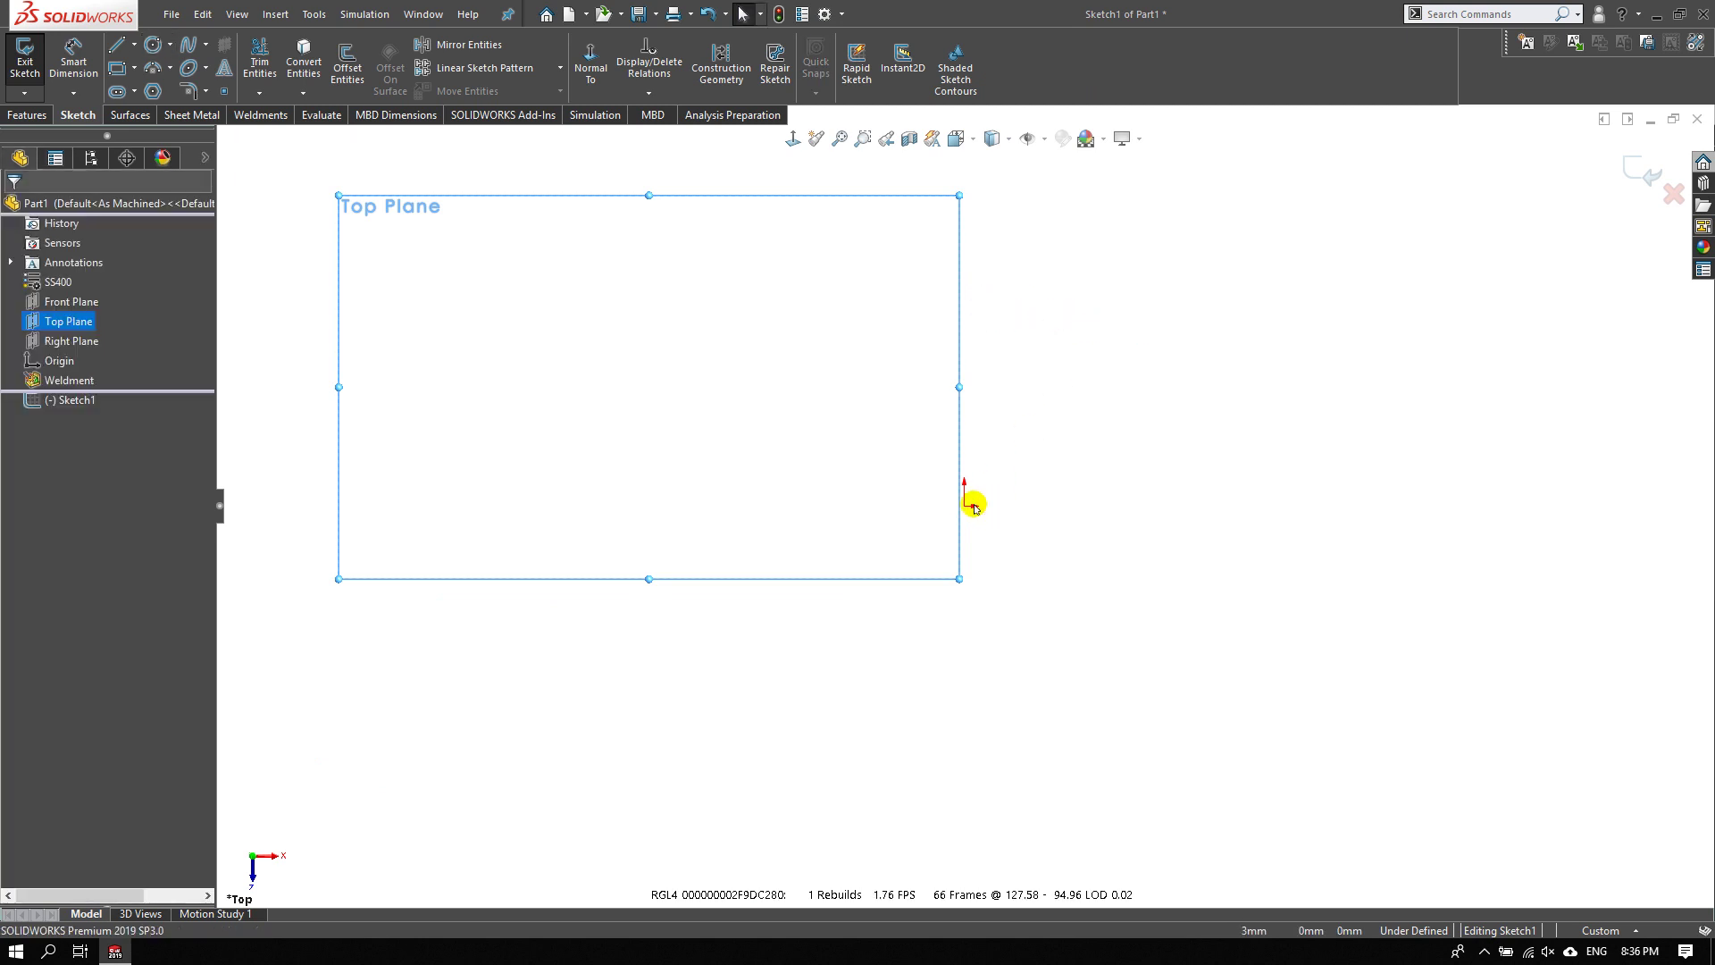
click(968, 507)
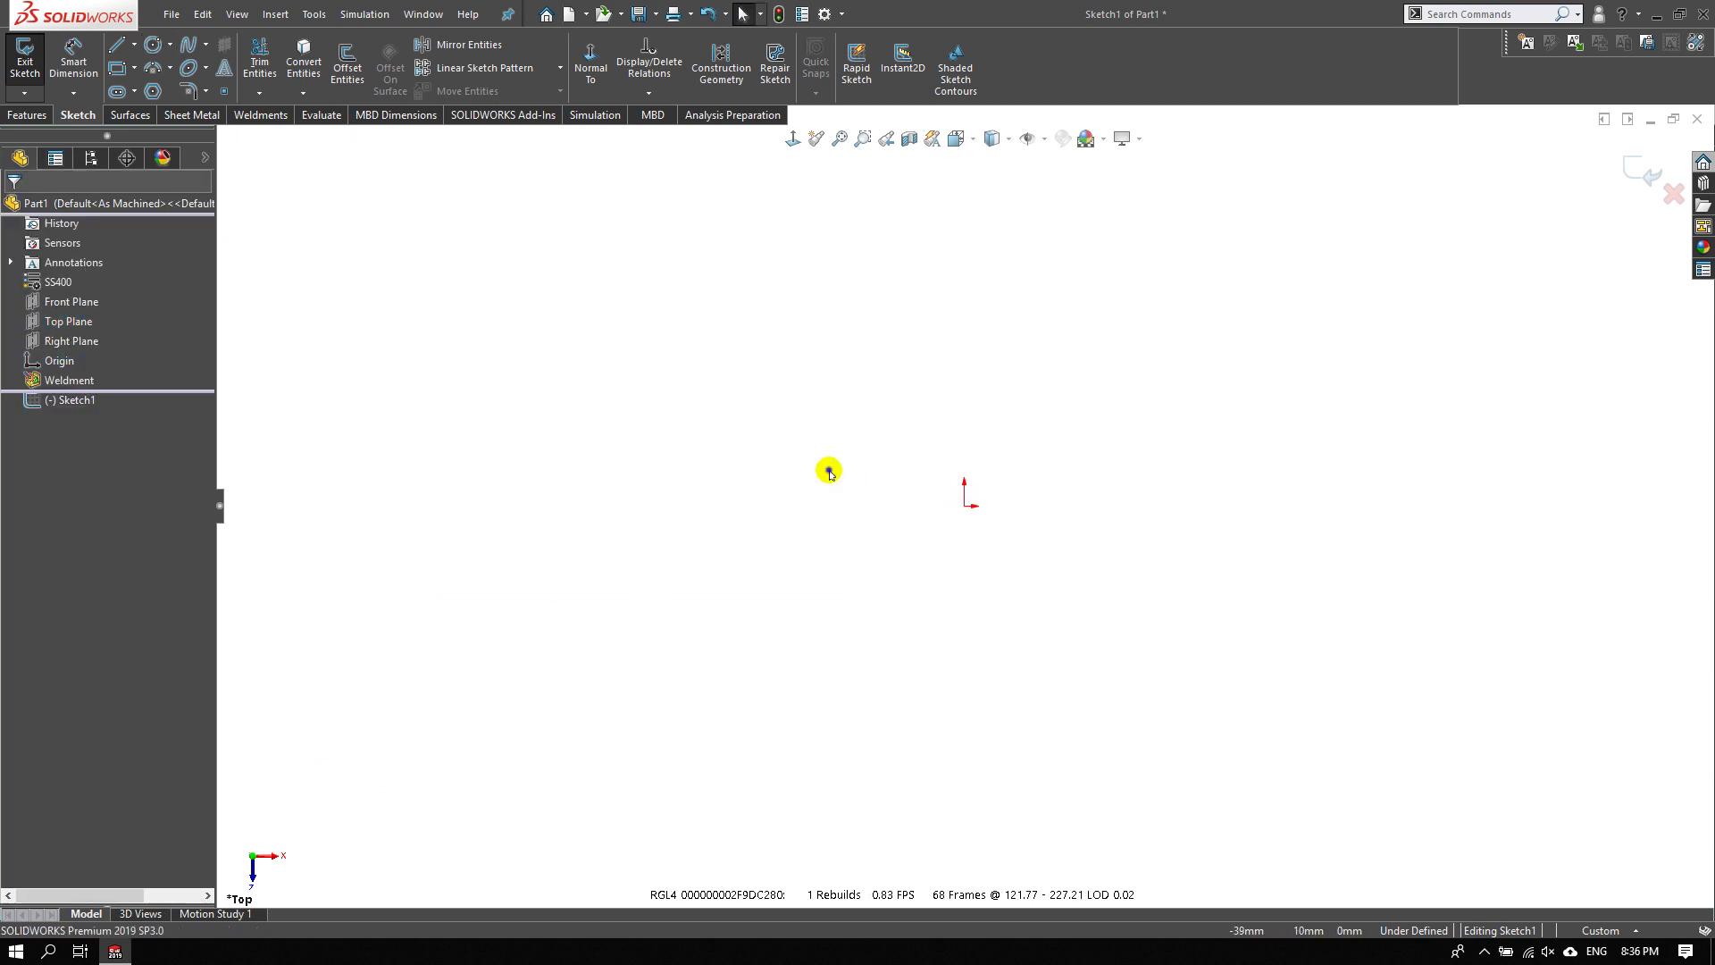
- Draw a 150 mm diameter circle centred on the origin, then end the Circle tool
key(c)
click(965, 506)
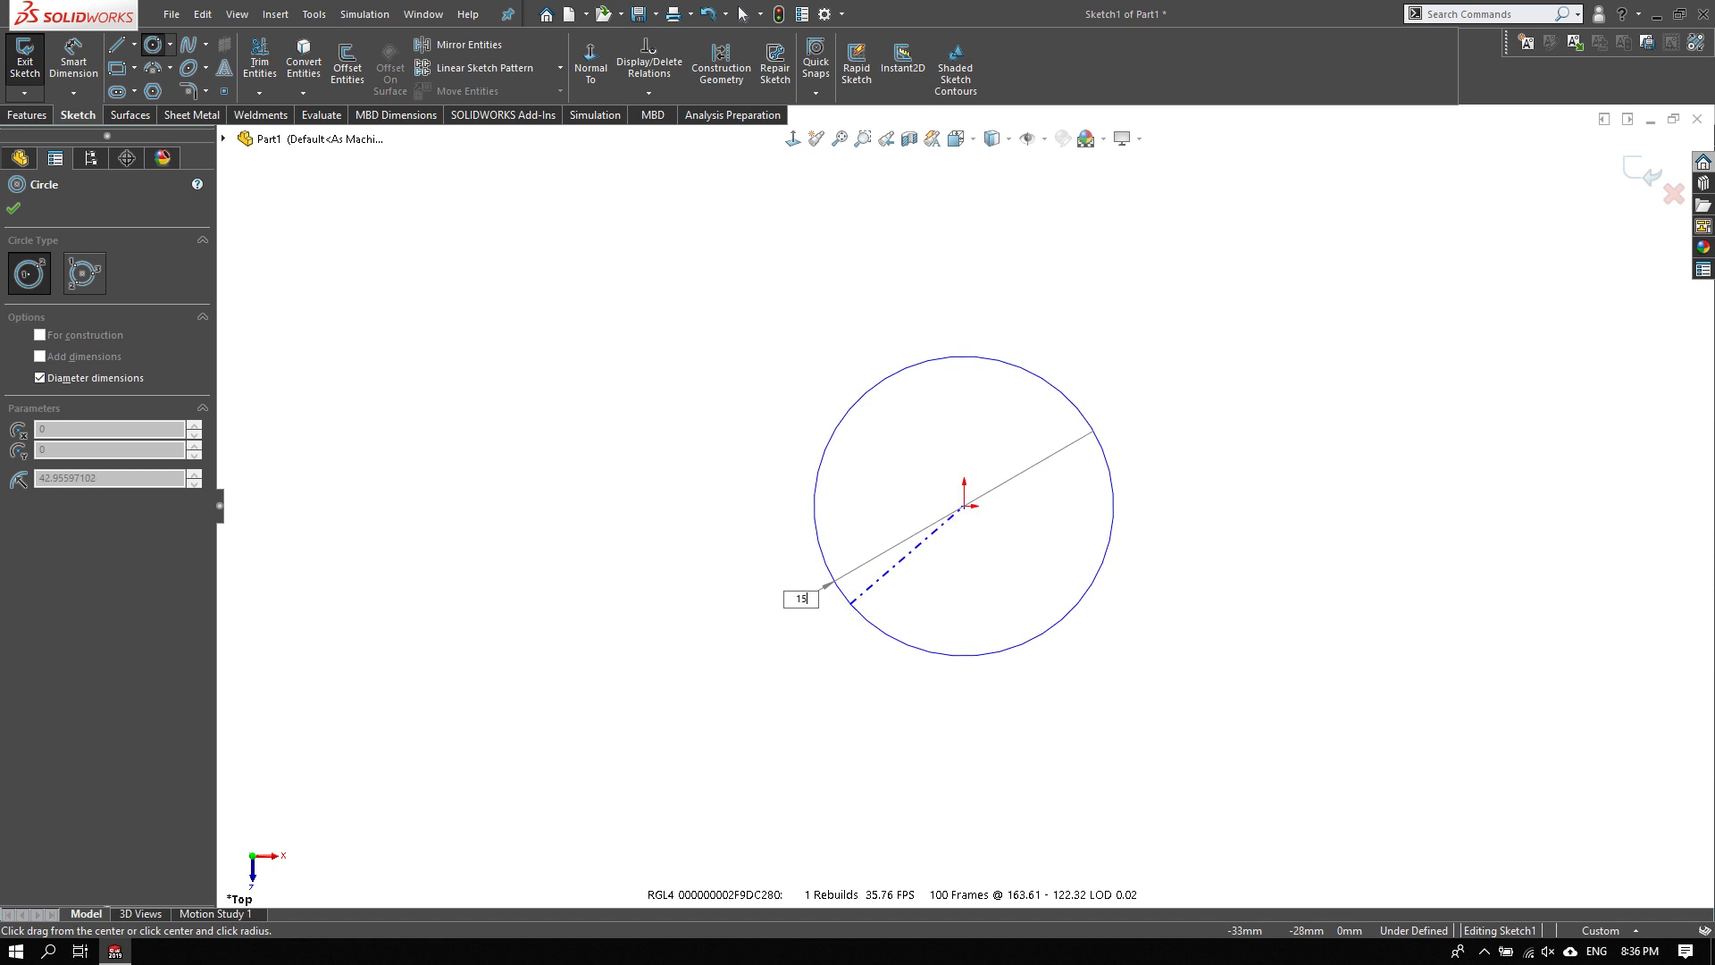
text(0)
key(Return)
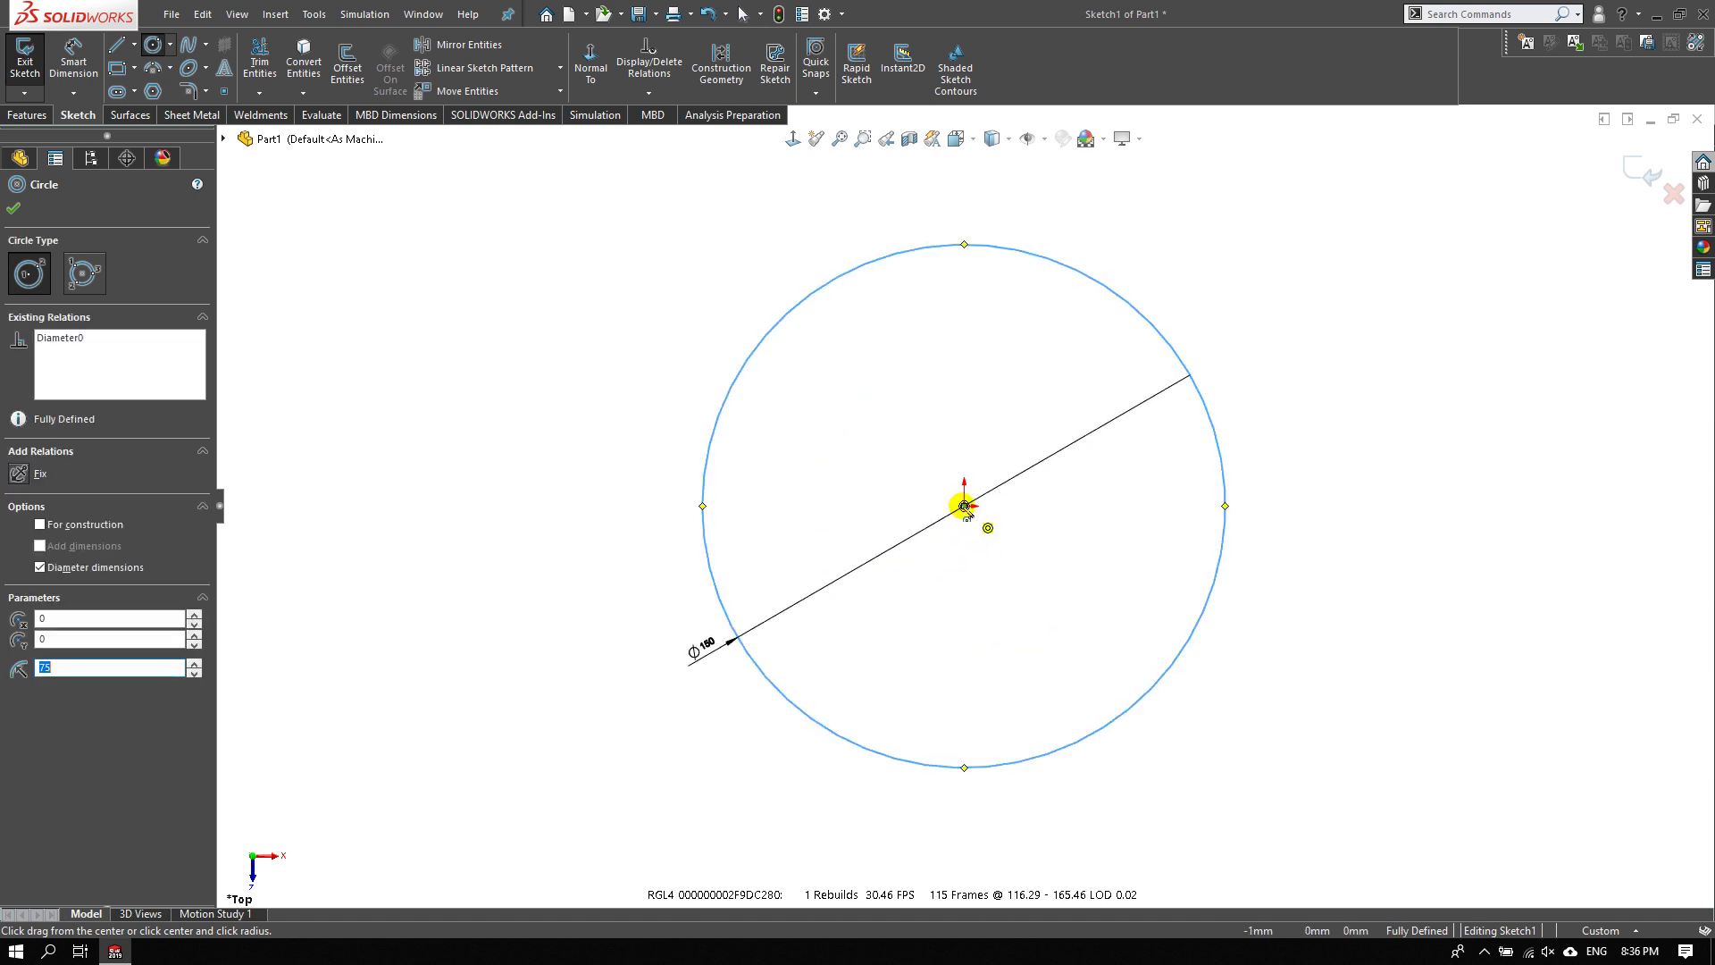
right_click(1025, 374)
click(1066, 384)
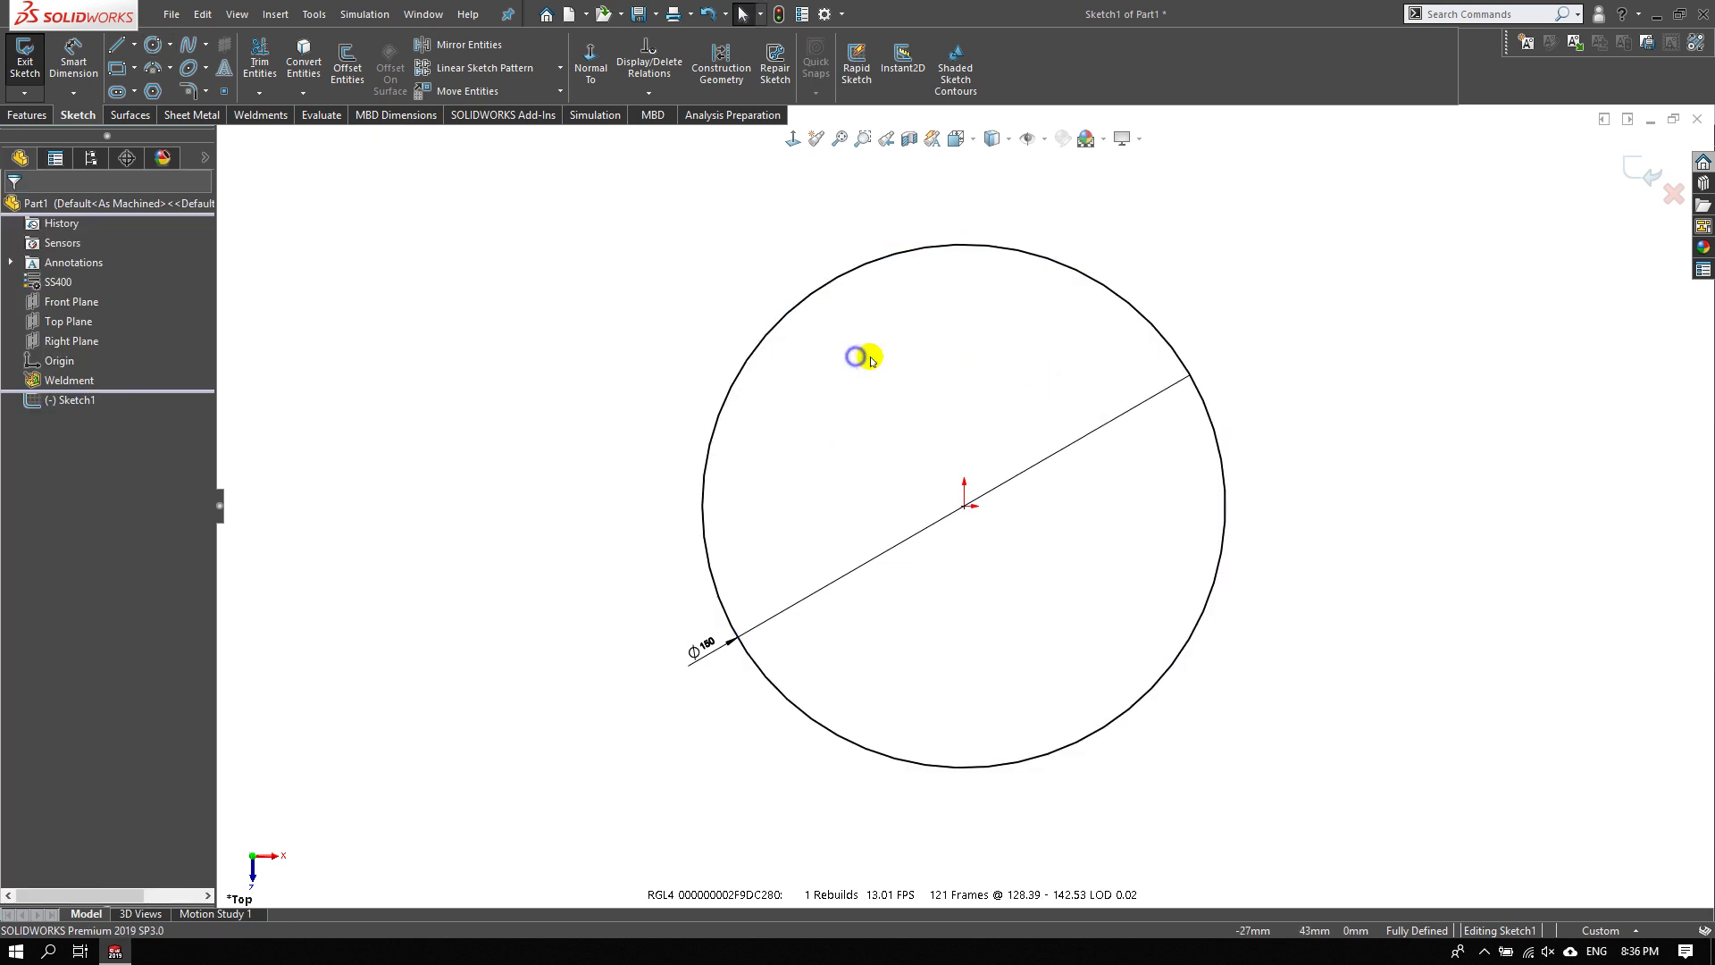
- Draw a smaller circle centred on the origin inside the 150 mm circle
right_drag(857, 357, 974, 368)
click(965, 505)
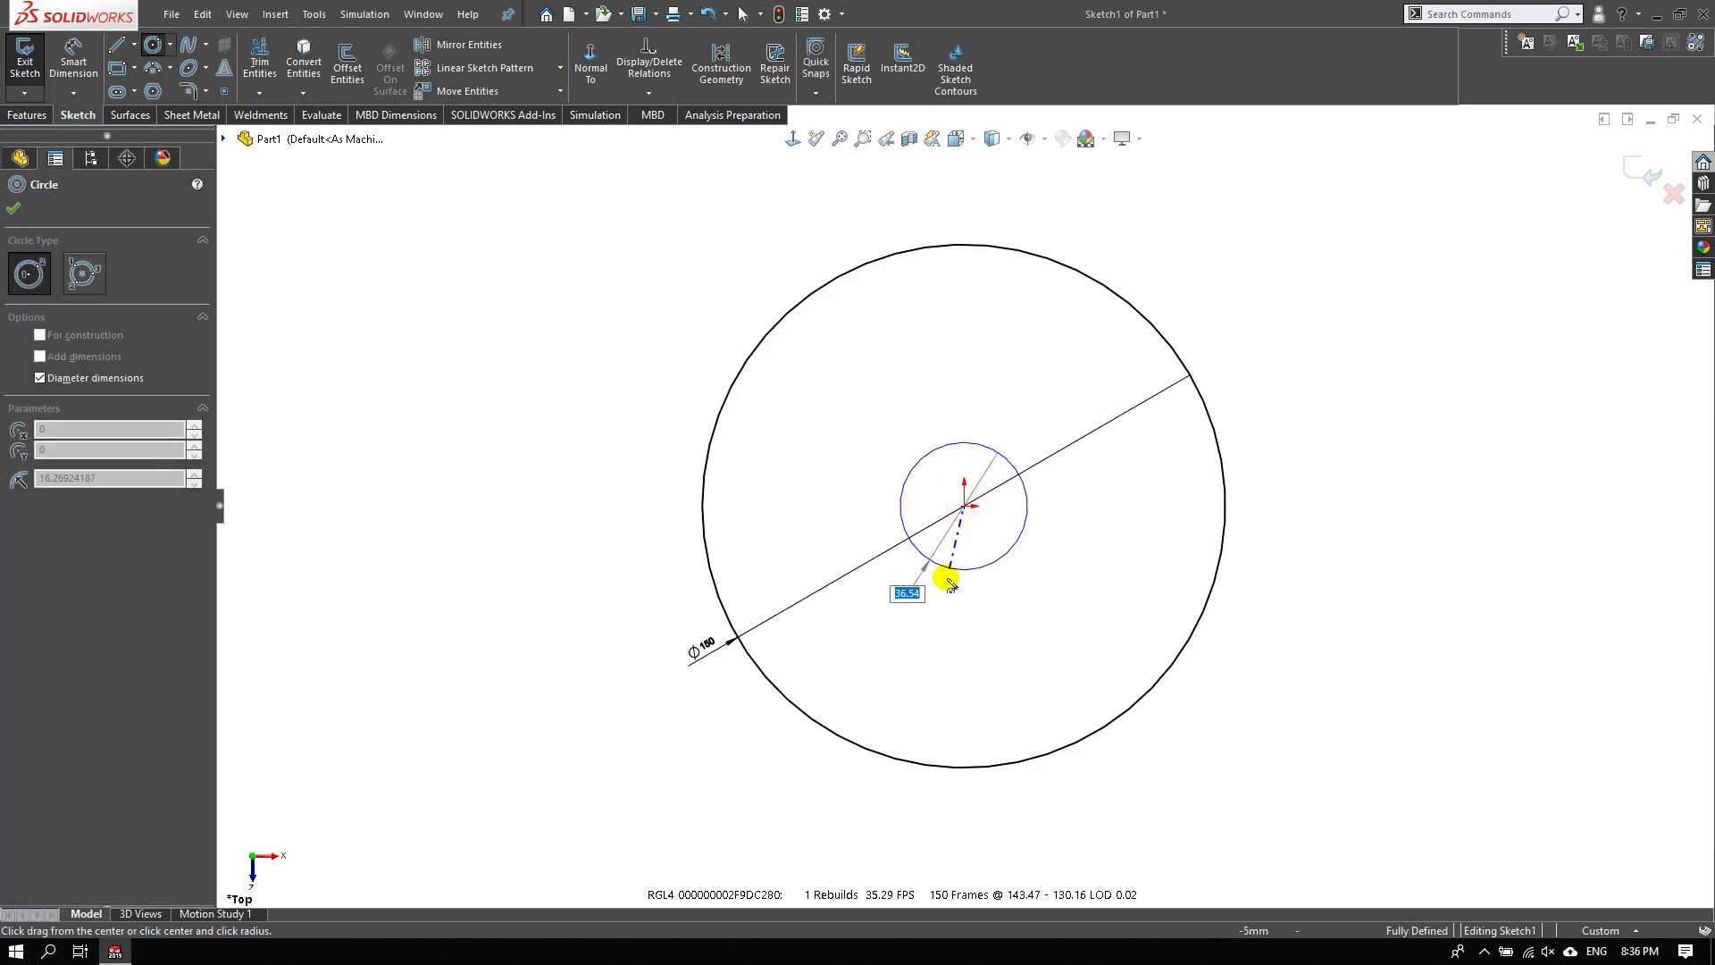
click(938, 611)
- Dimension the inner circle with a 76.1 mm diameter
right_drag(938, 371, 938, 259)
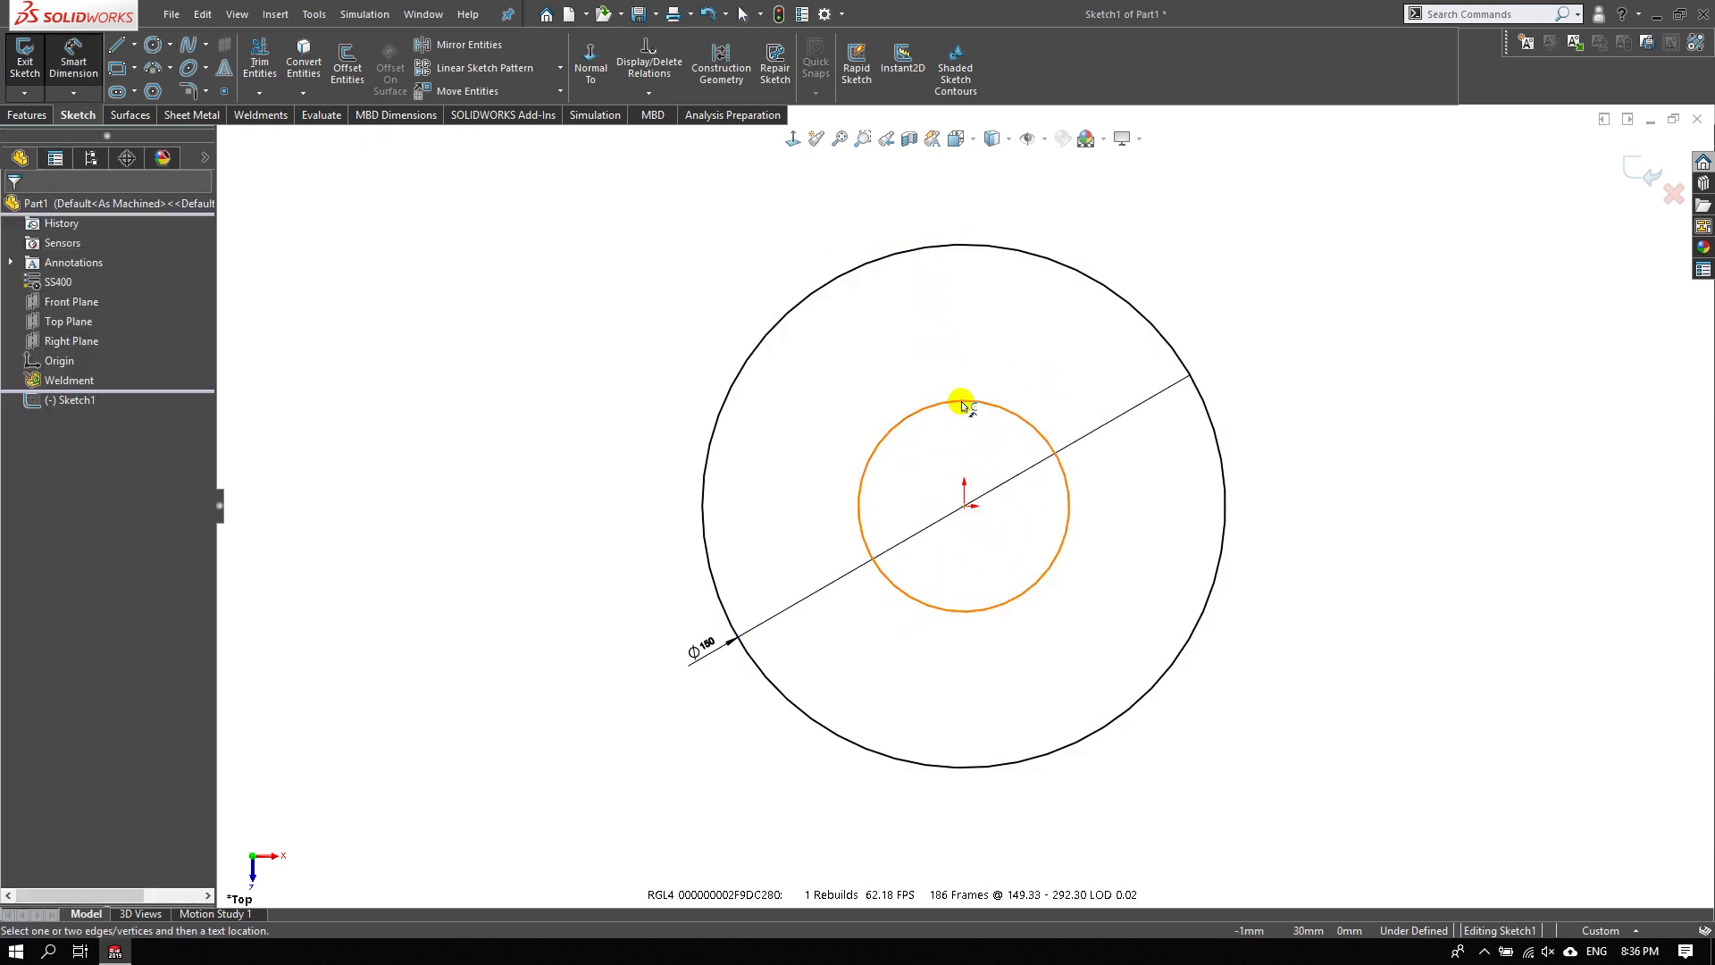
click(962, 408)
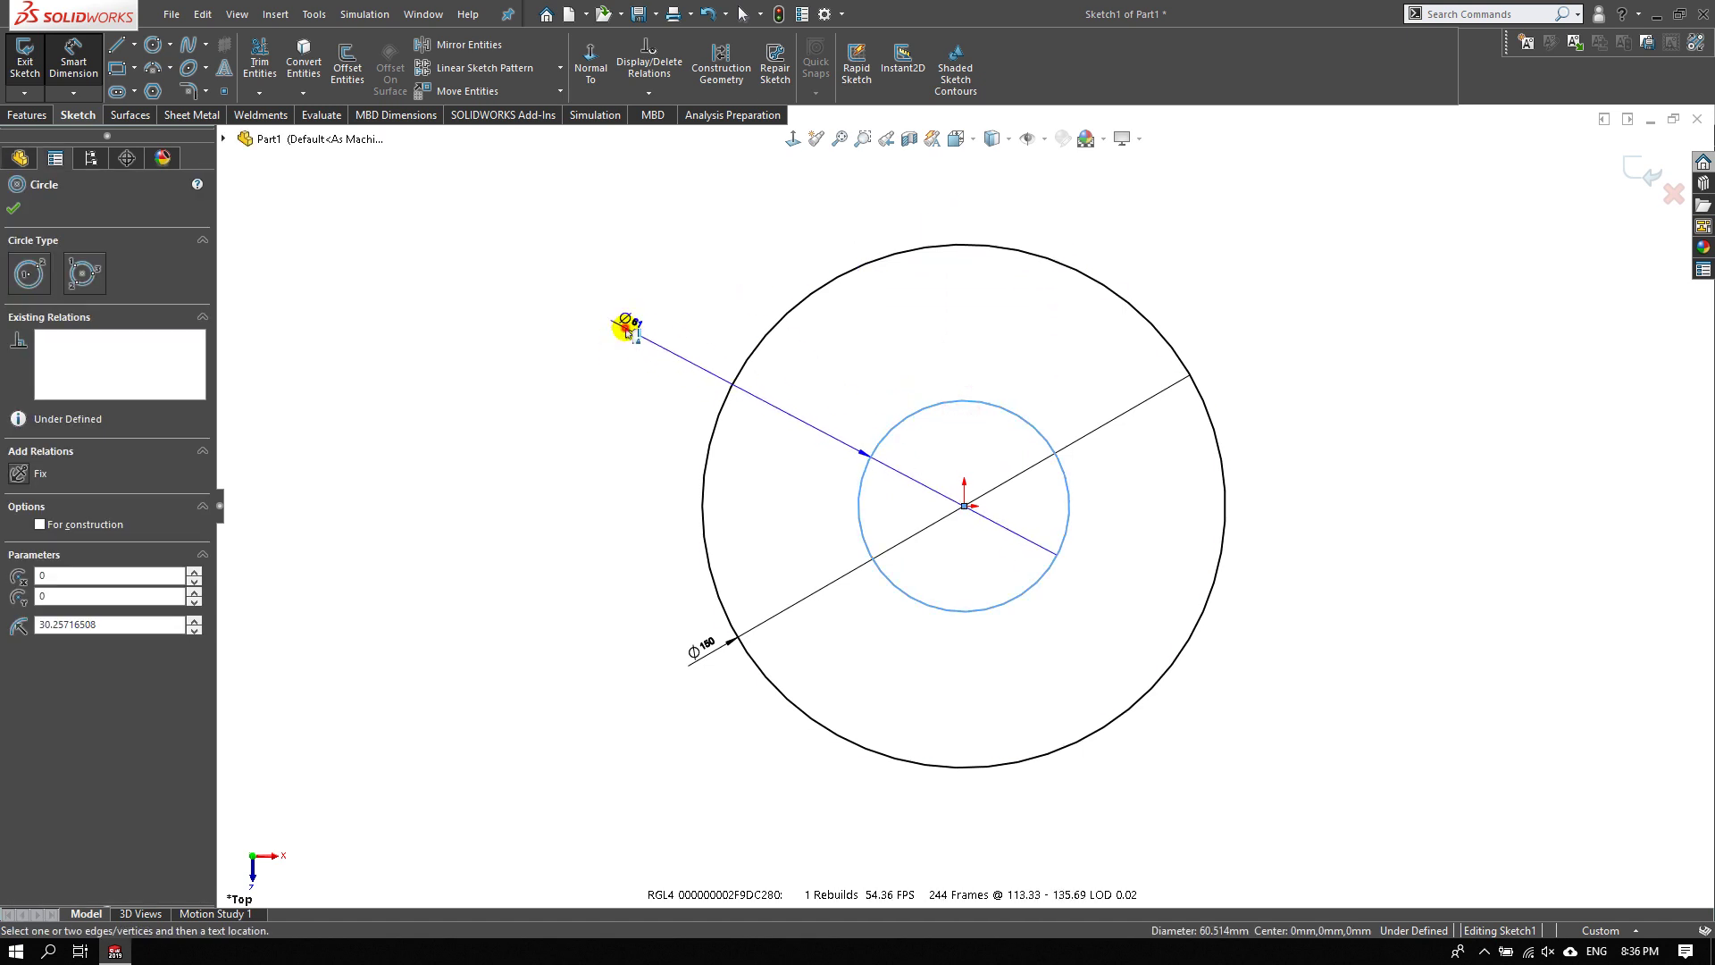
click(628, 333)
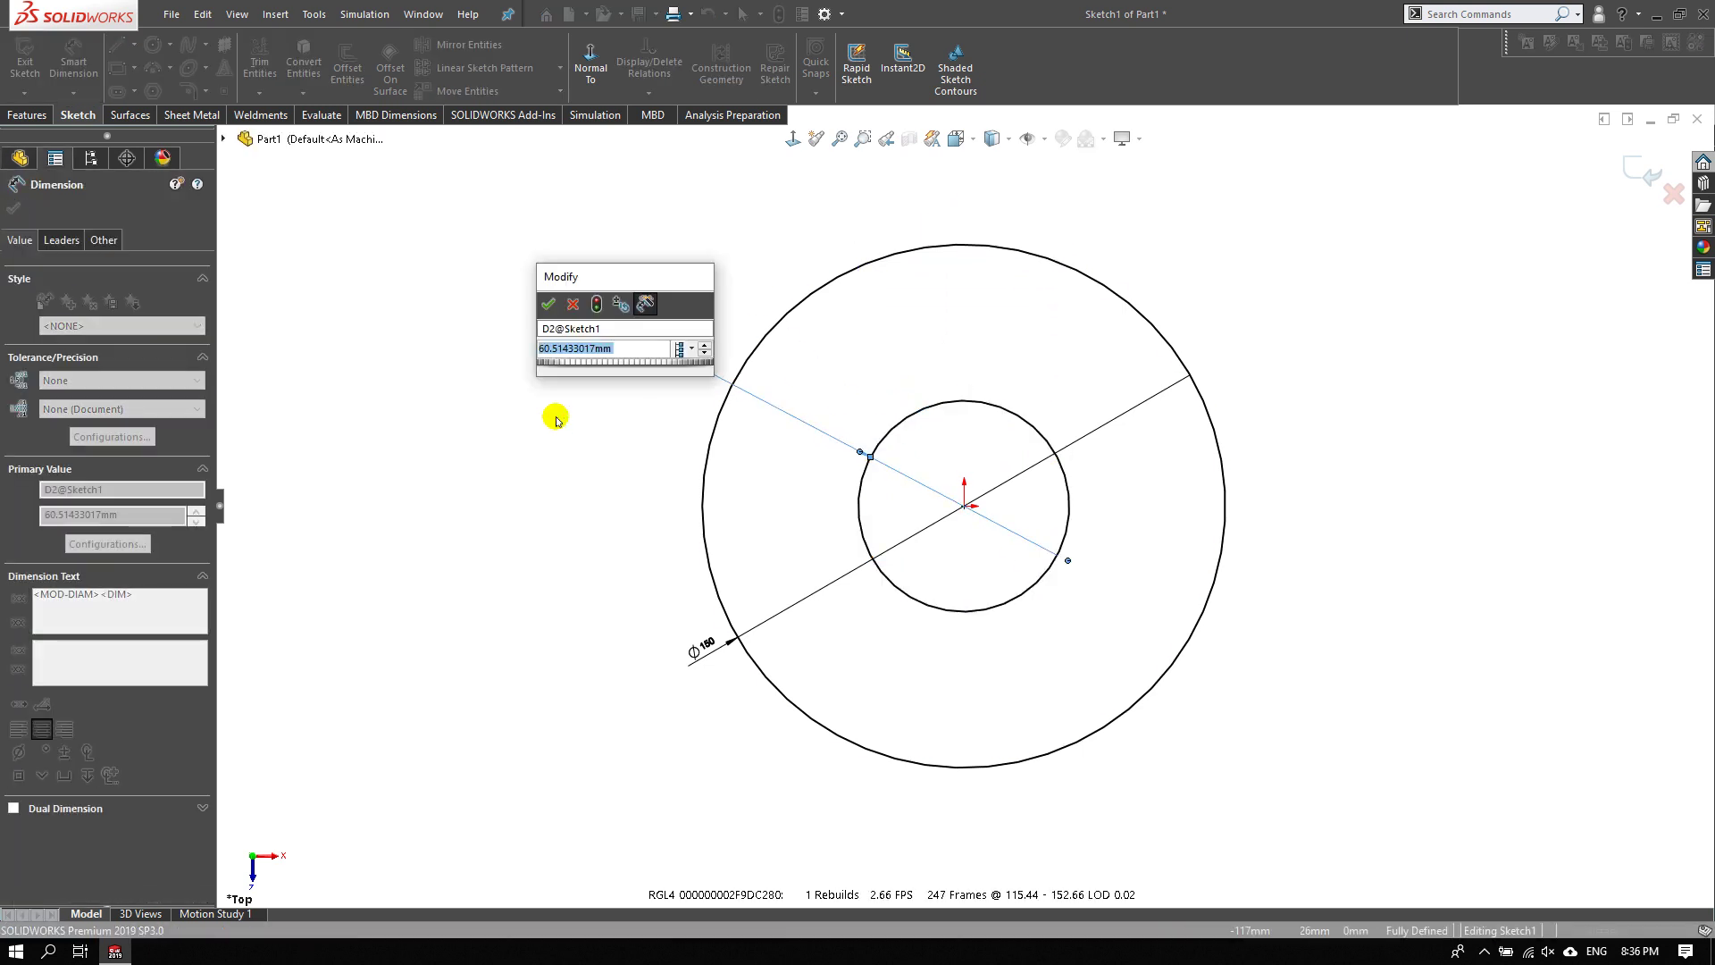
text(7)
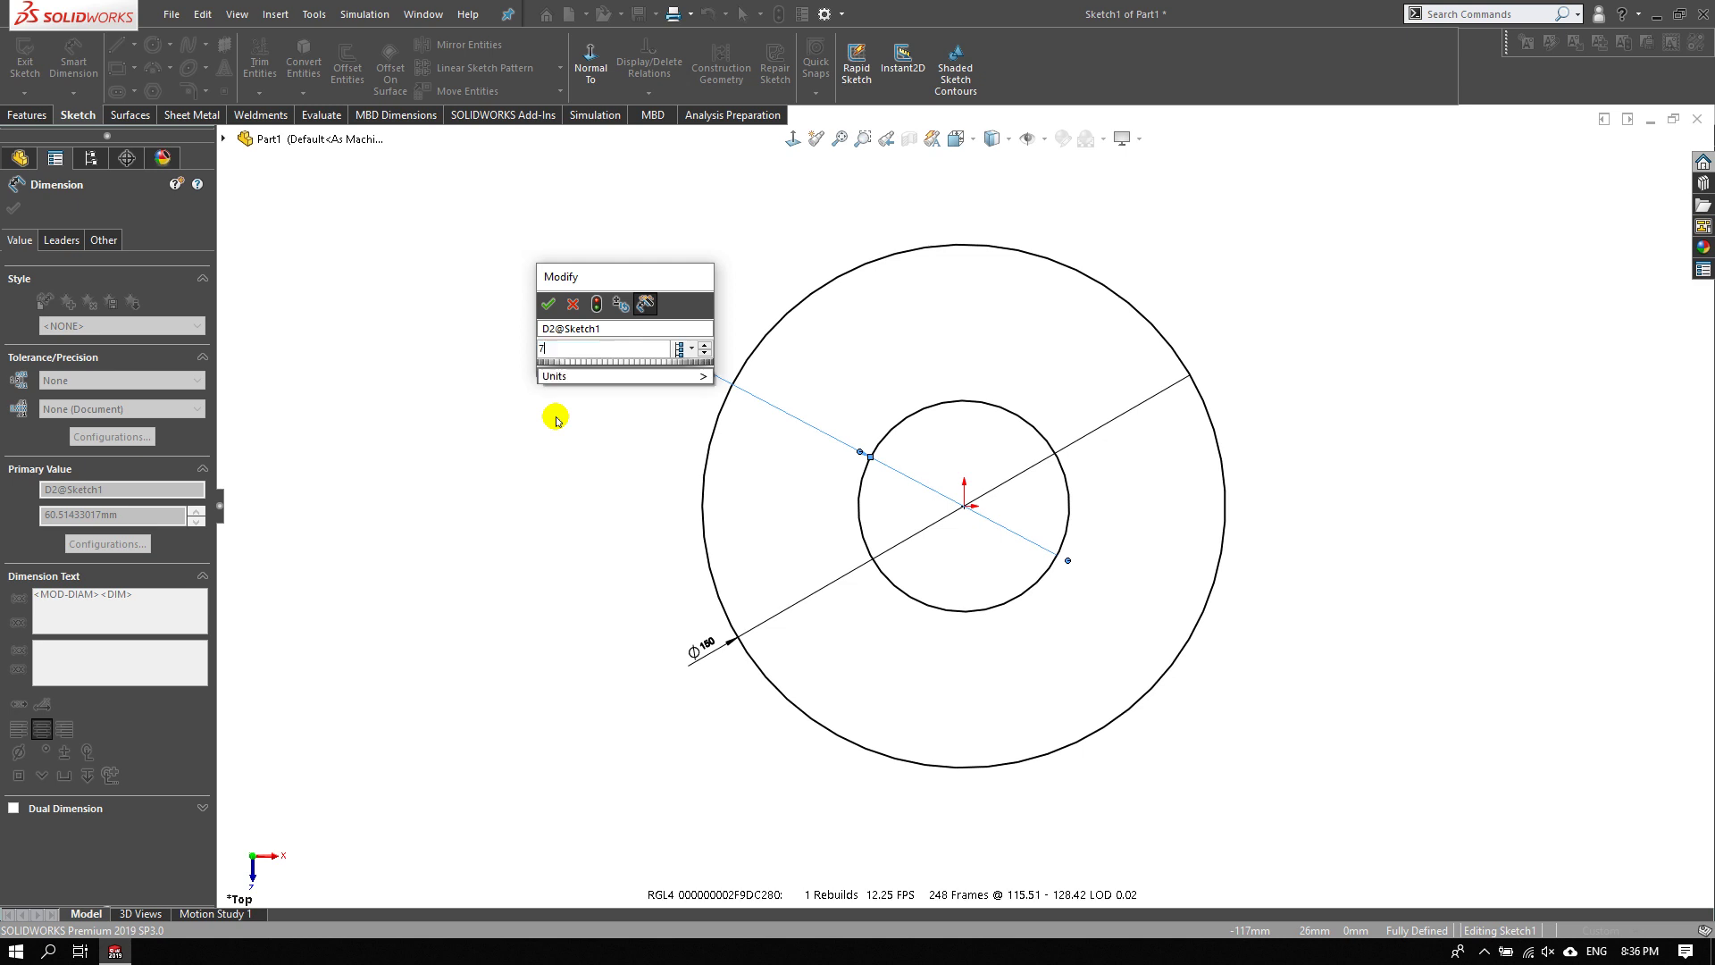
text(6.1)
key(Return)
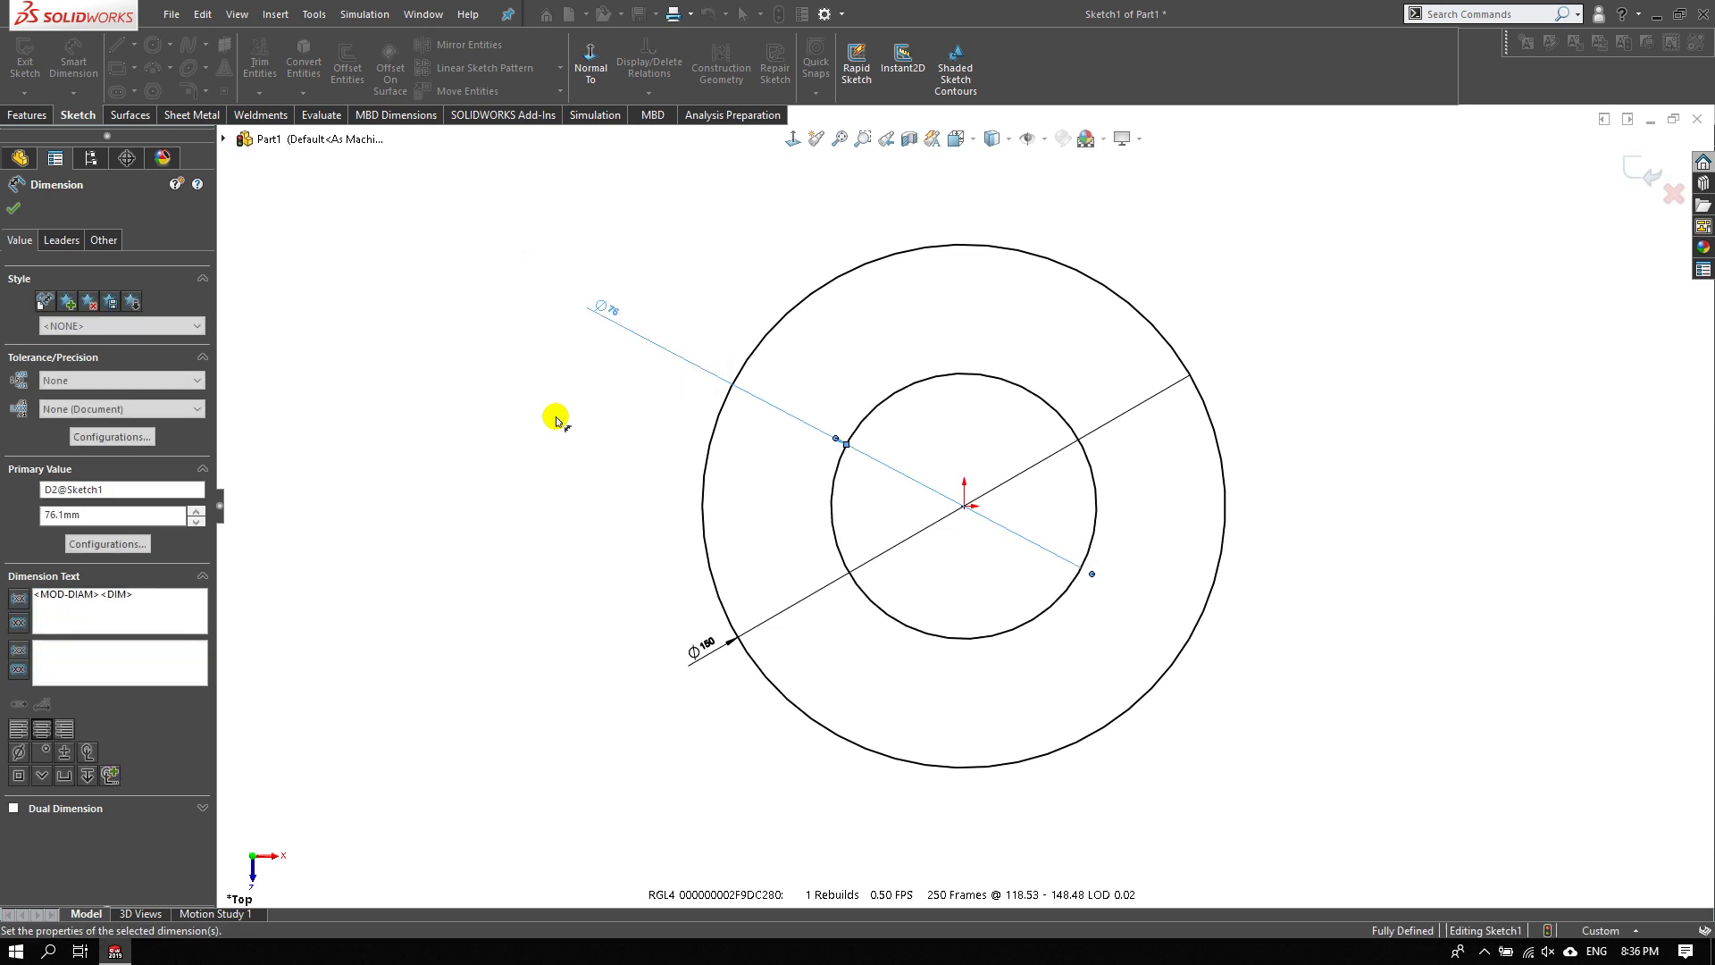
click(519, 438)
right_click(490, 457)
click(536, 509)
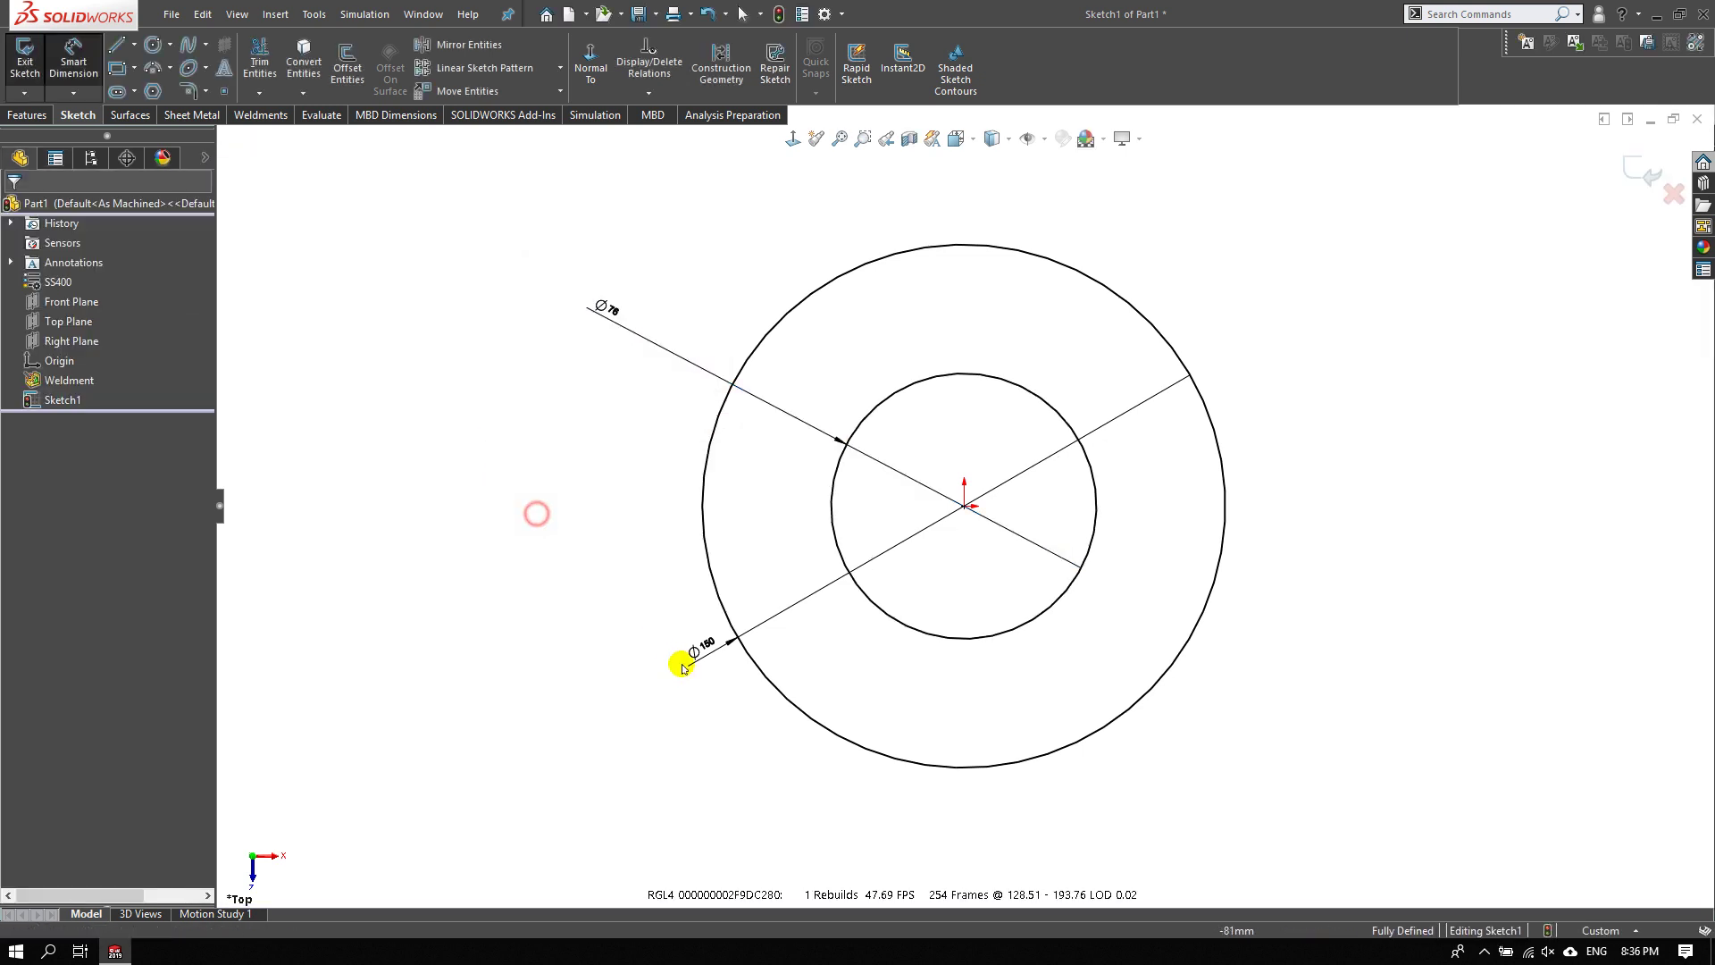
- Place the Ø150 dimension beside the outer circle and set its configuration scope
click(604, 672)
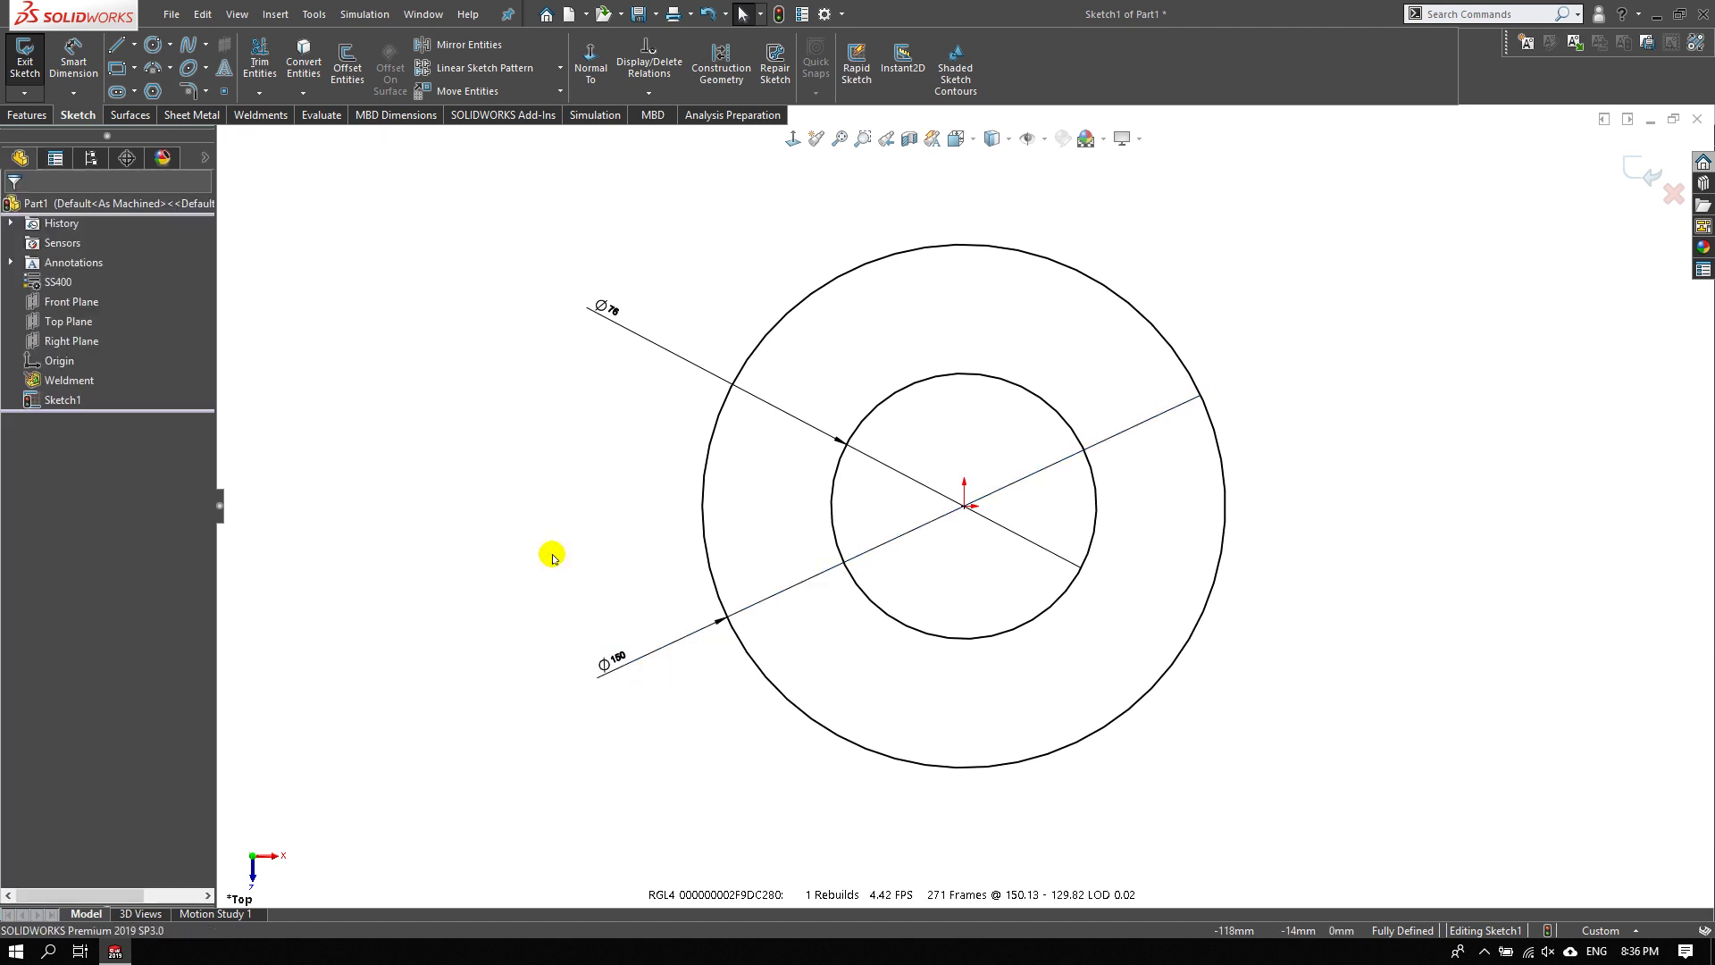
double_click(612, 660)
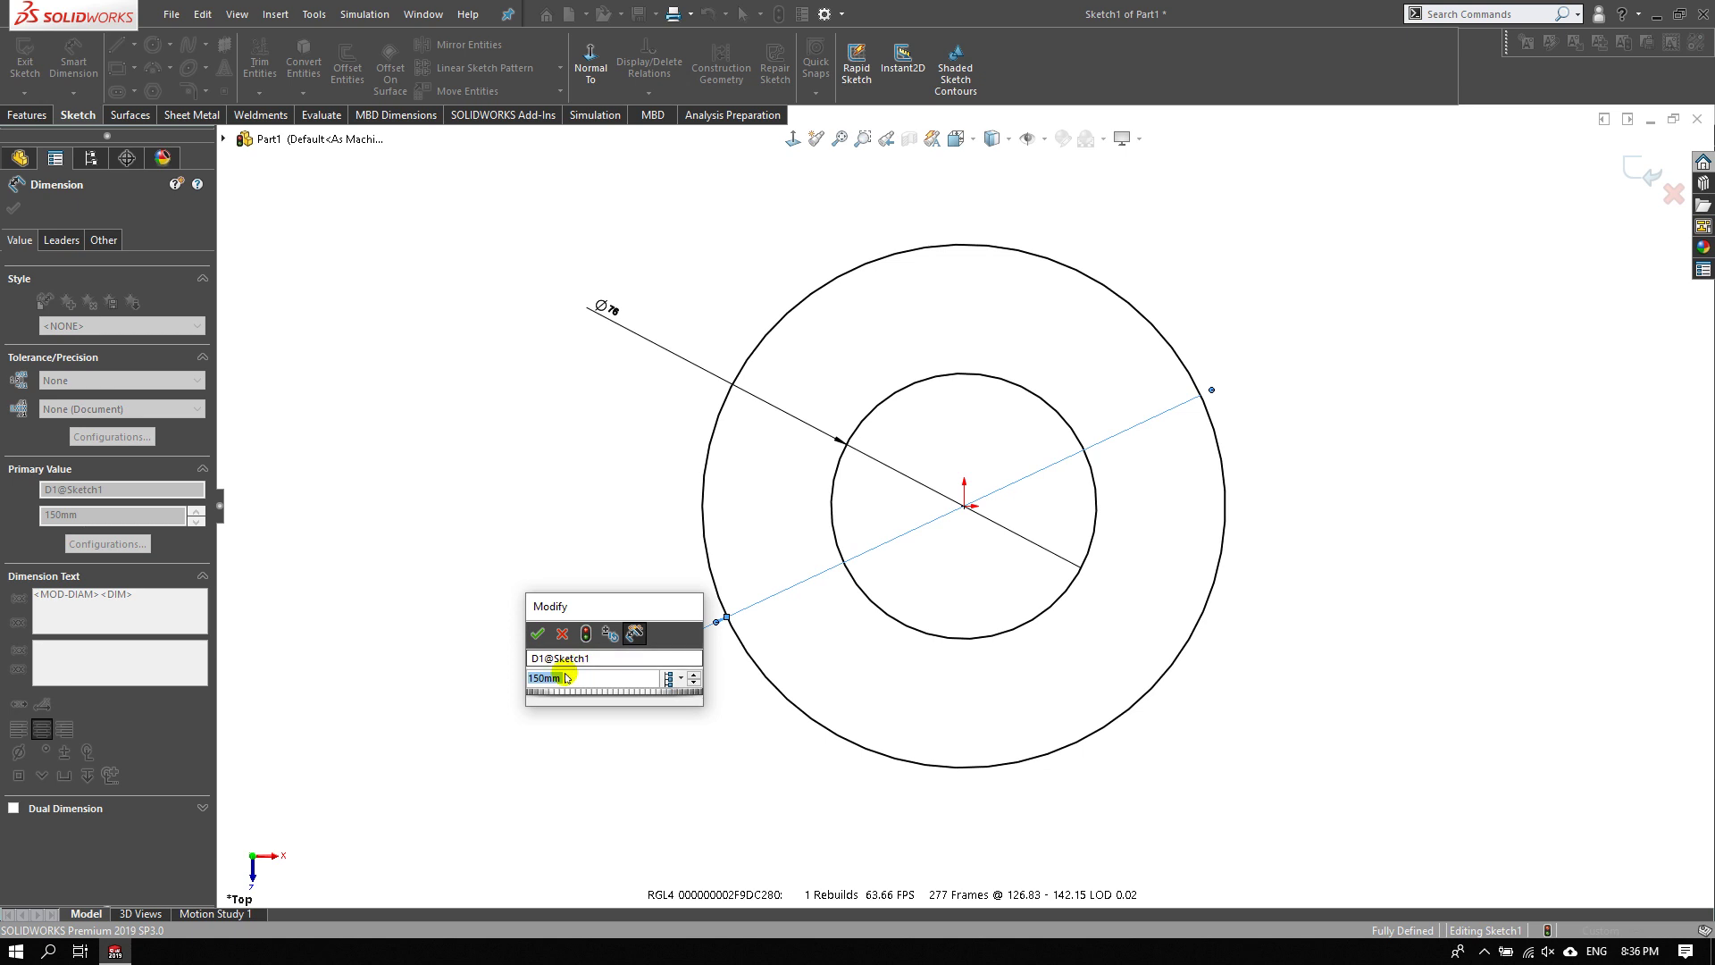
click(678, 678)
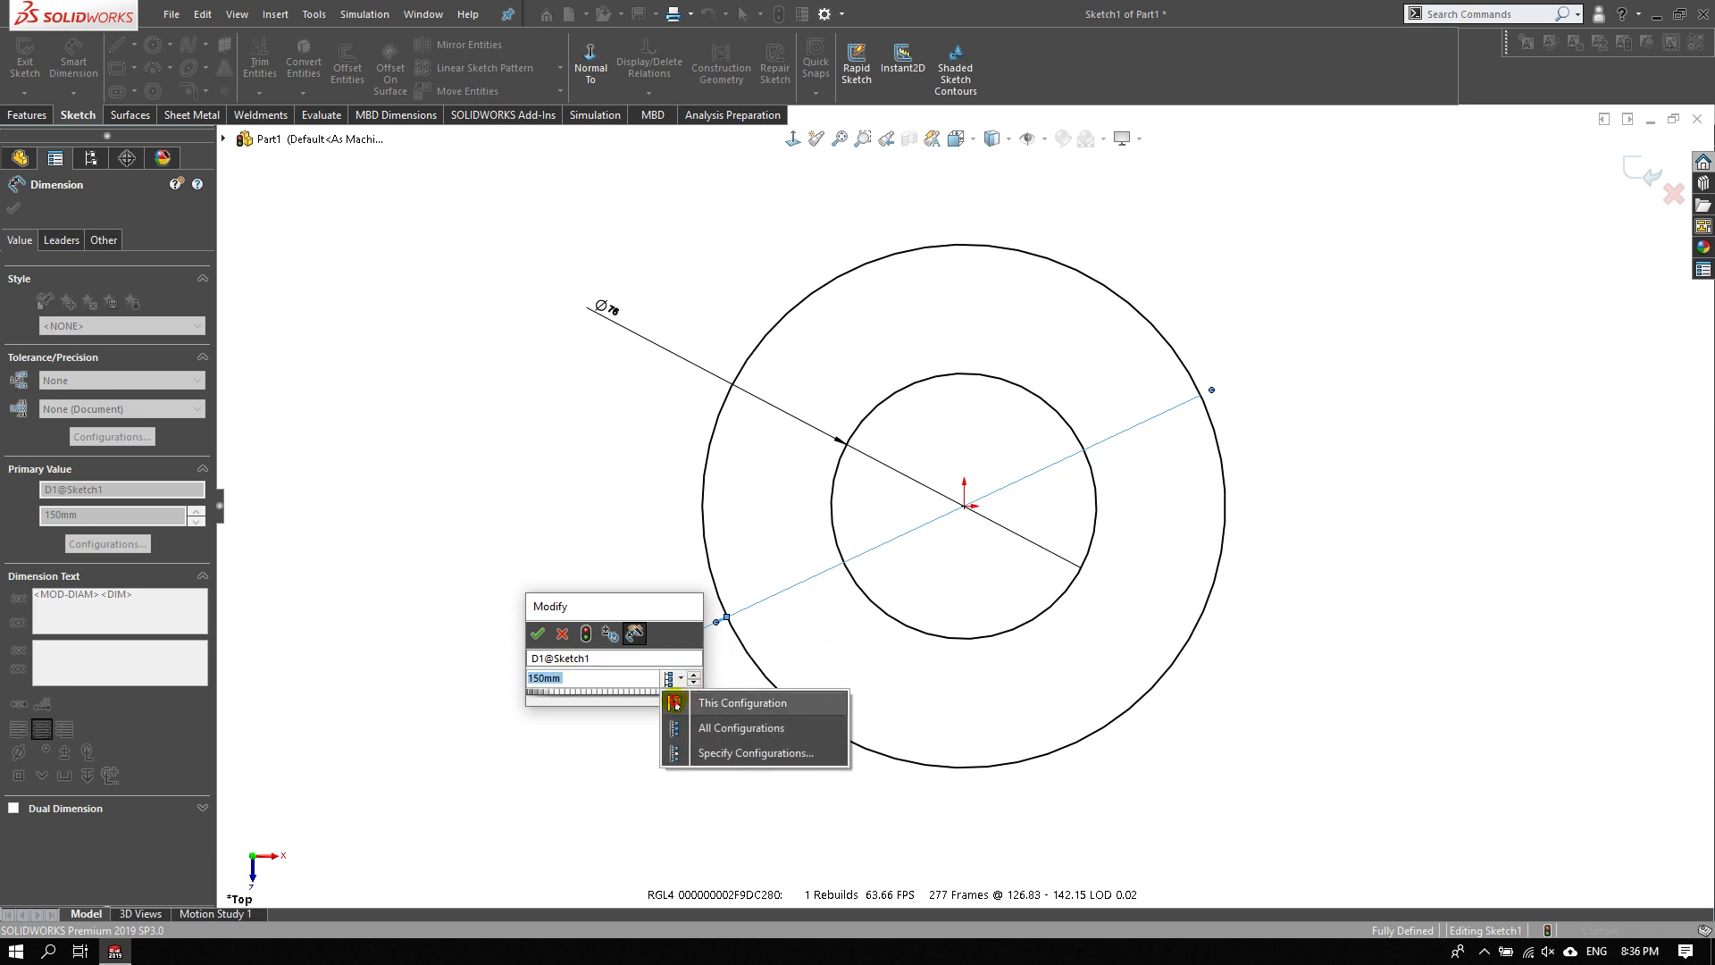
click(676, 705)
click(538, 635)
- Set the configuration scope of the Ø76.1 dimension, then exit the sketch
double_click(605, 307)
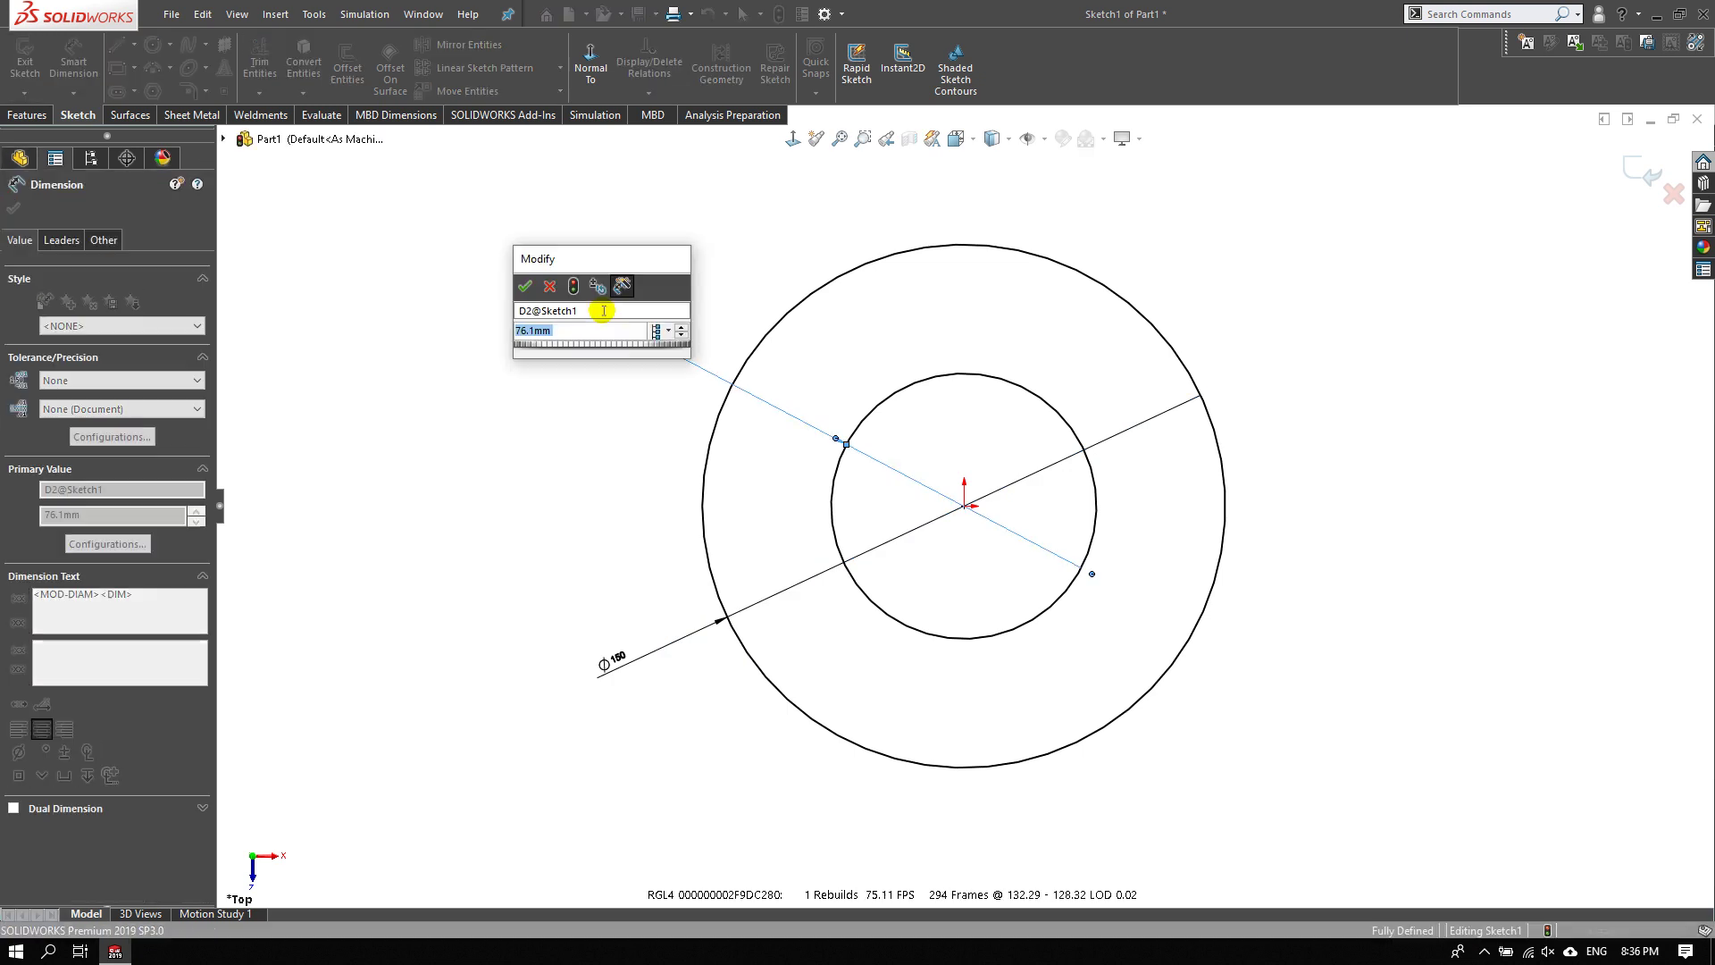
click(671, 331)
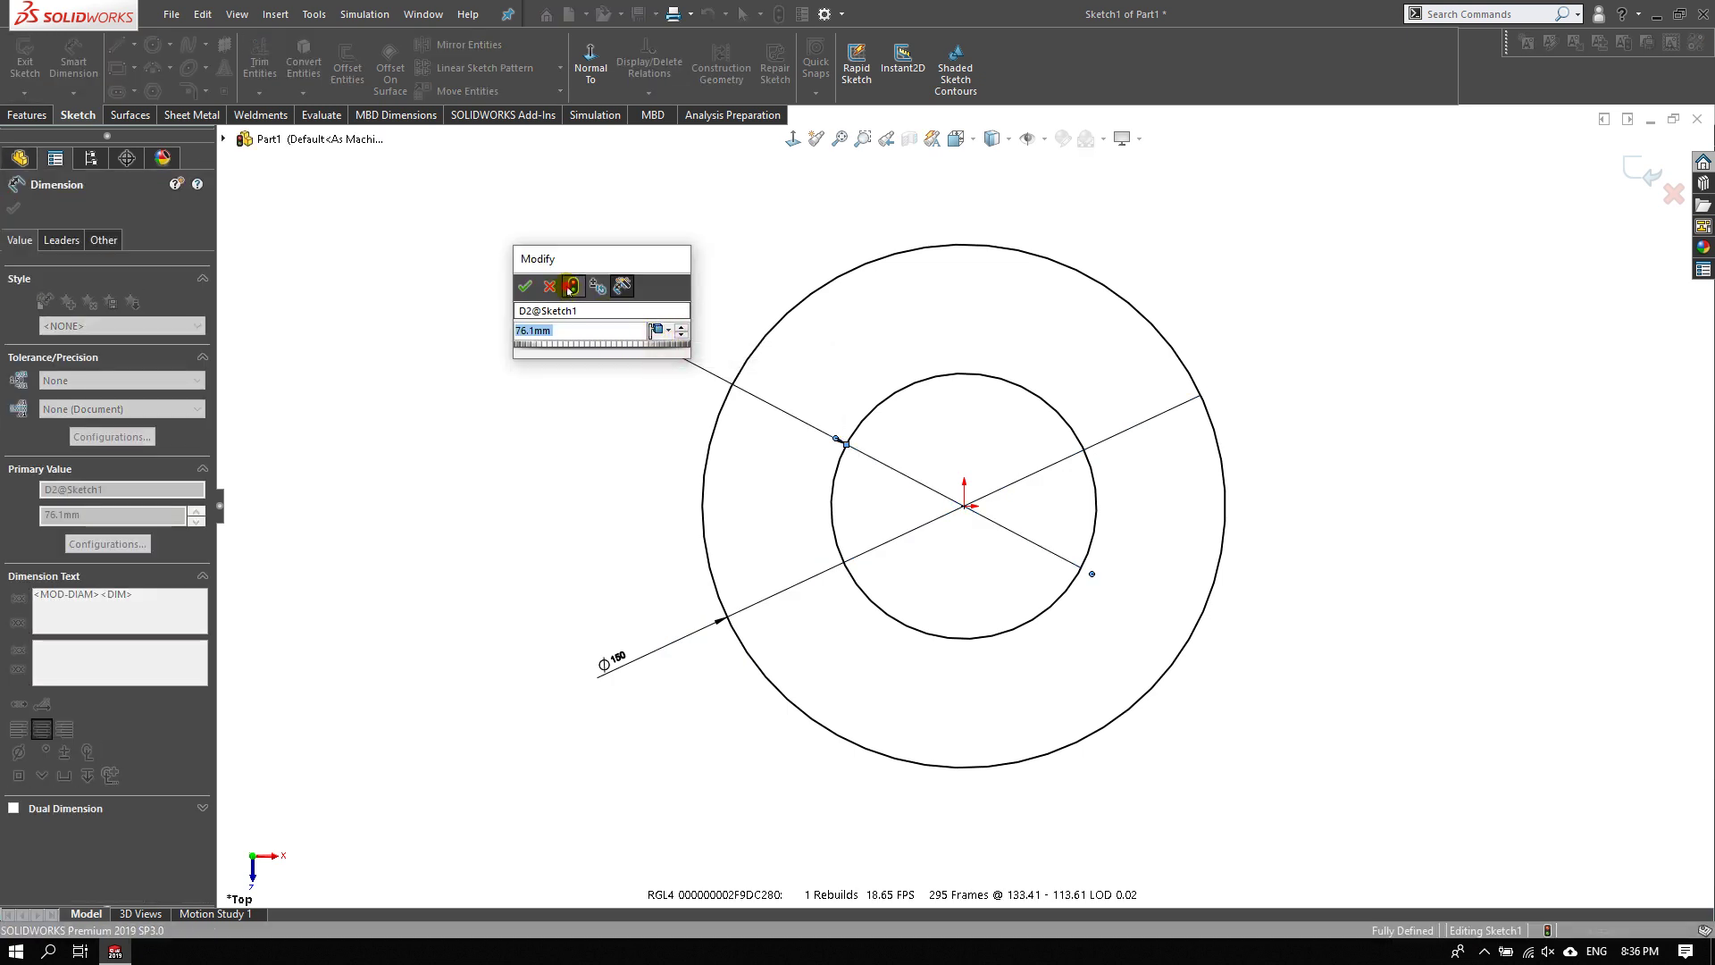
click(525, 286)
click(460, 306)
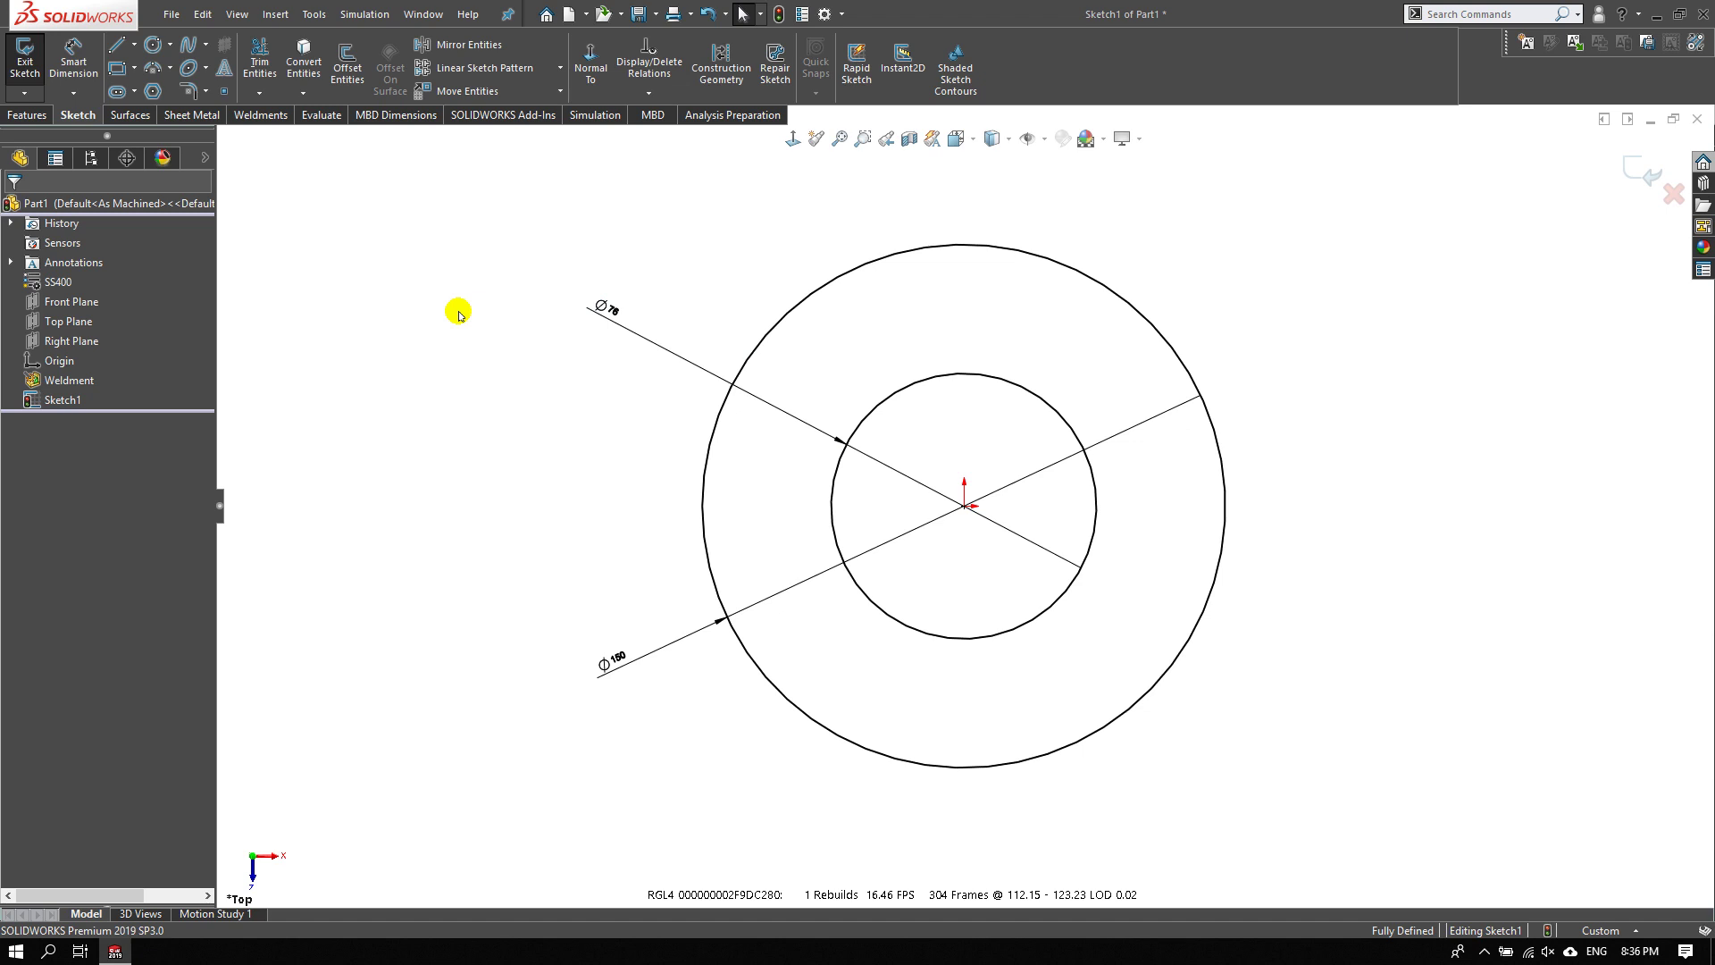
click(1642, 168)
- Finish Sketch1 and start a second sketch on the Top Plane
click(1331, 292)
click(93, 324)
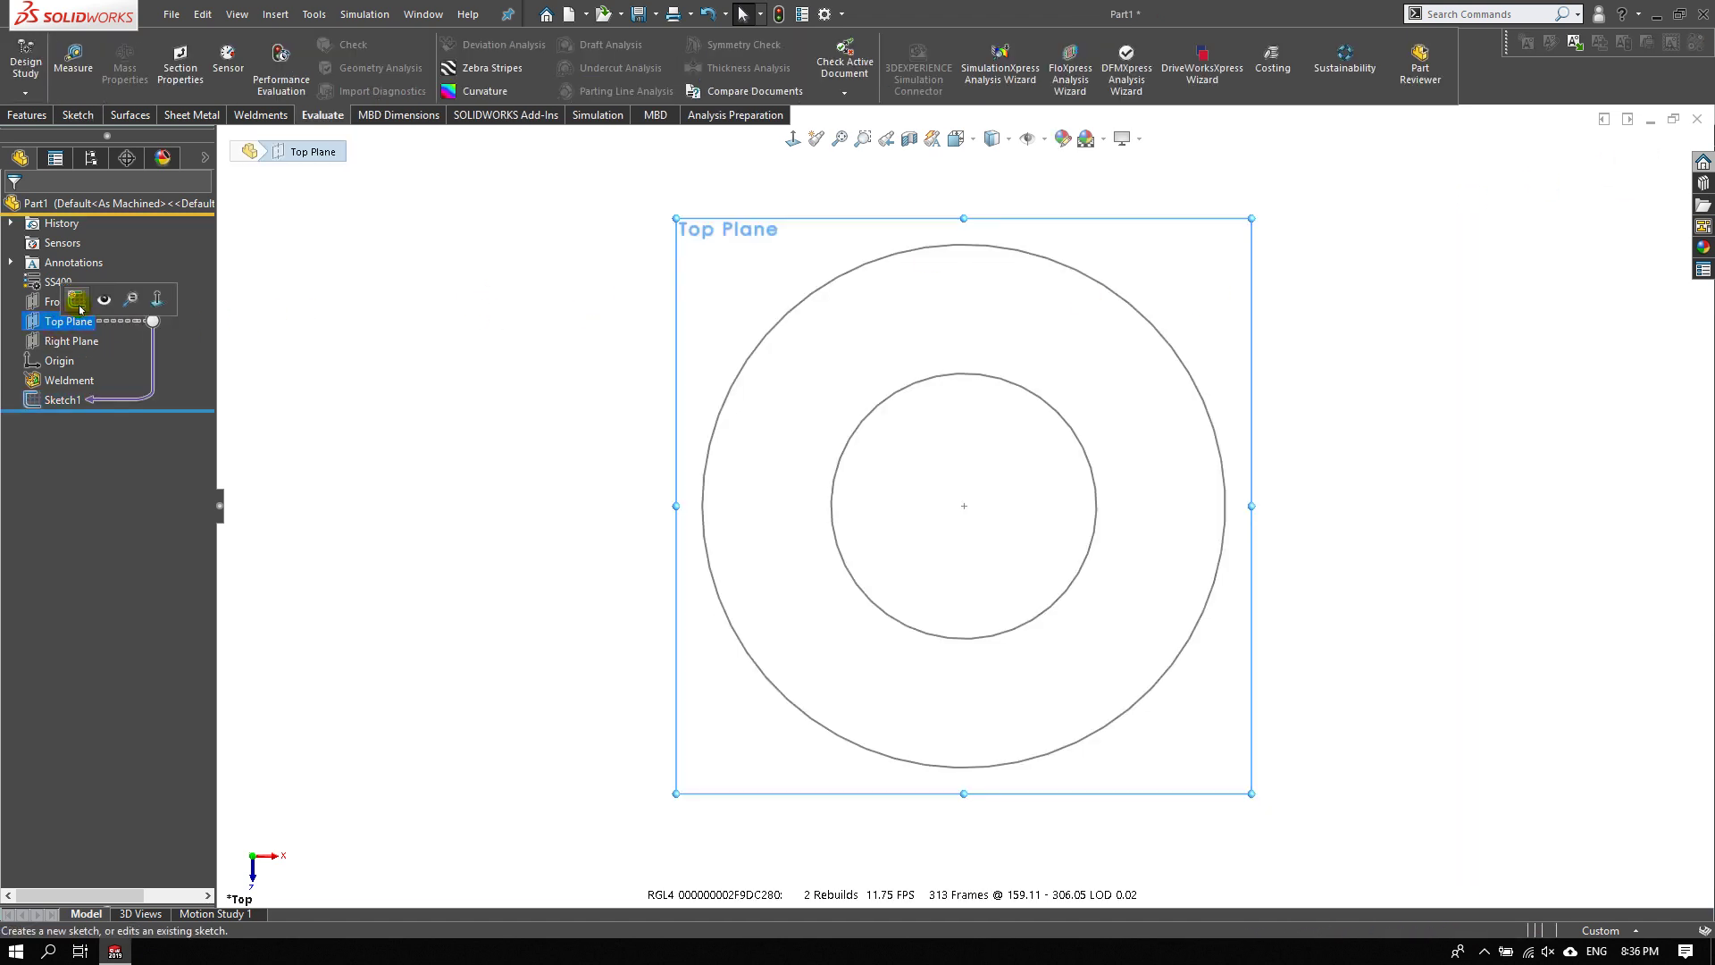
click(325, 316)
right_drag(355, 306, 429, 302)
right_click(545, 311)
click(609, 324)
- Convert the 150 mm outer circle into the new sketch
click(927, 247)
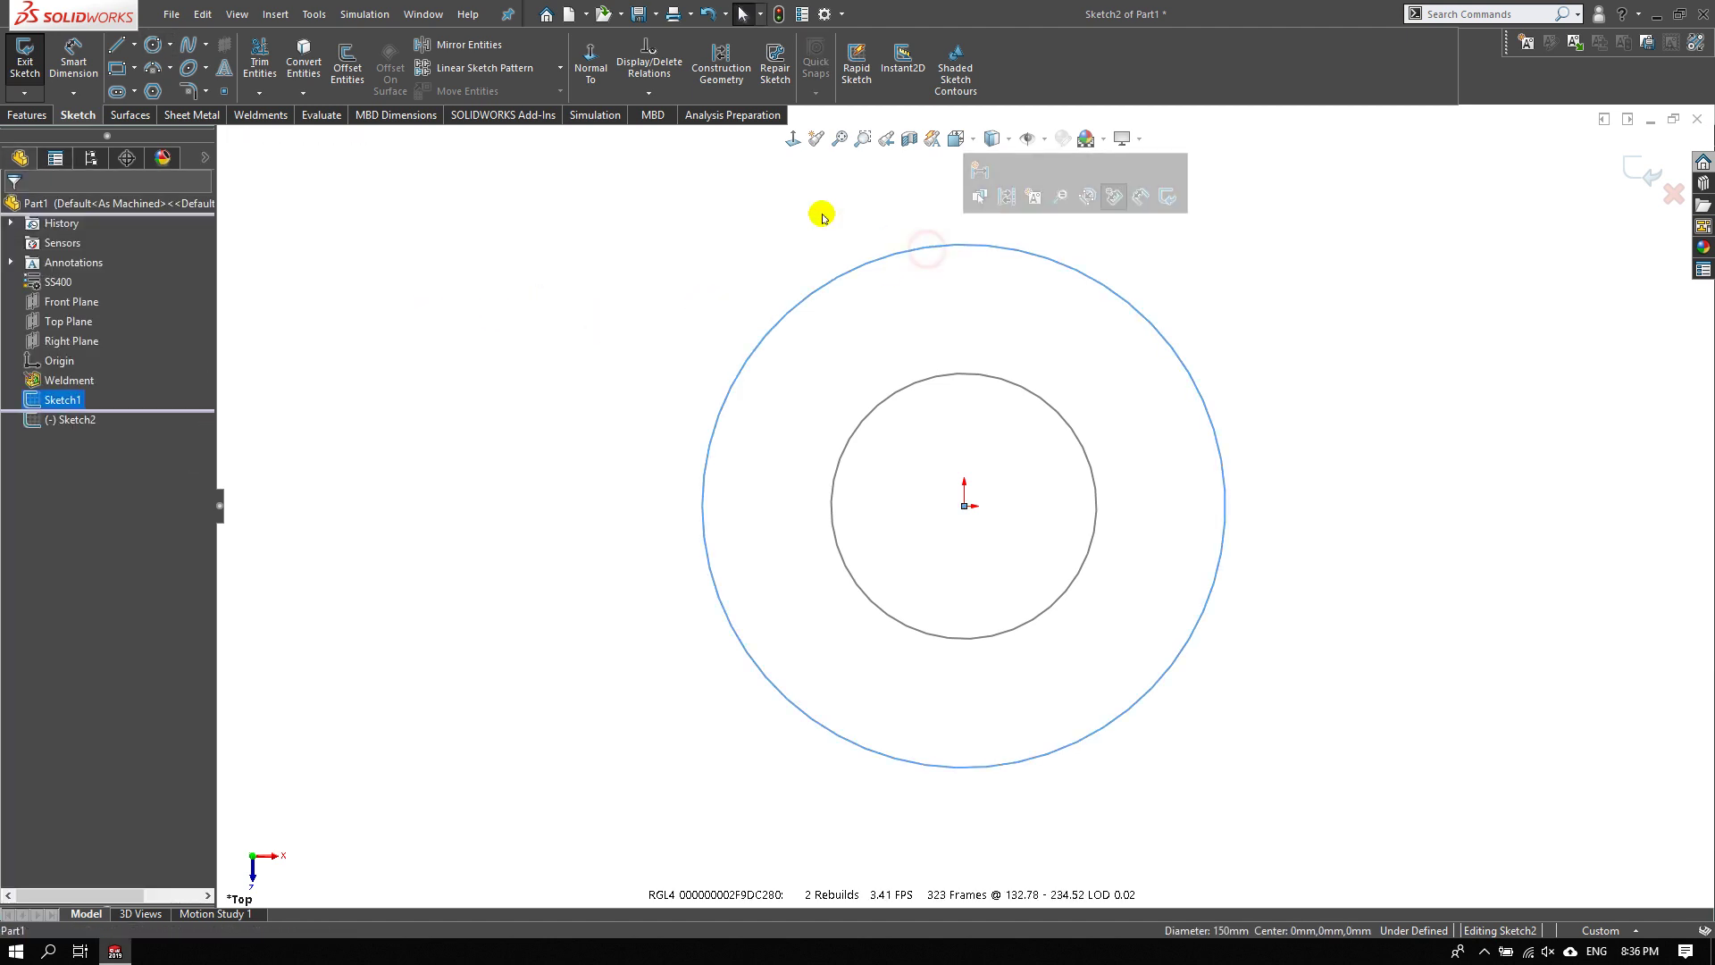
click(319, 61)
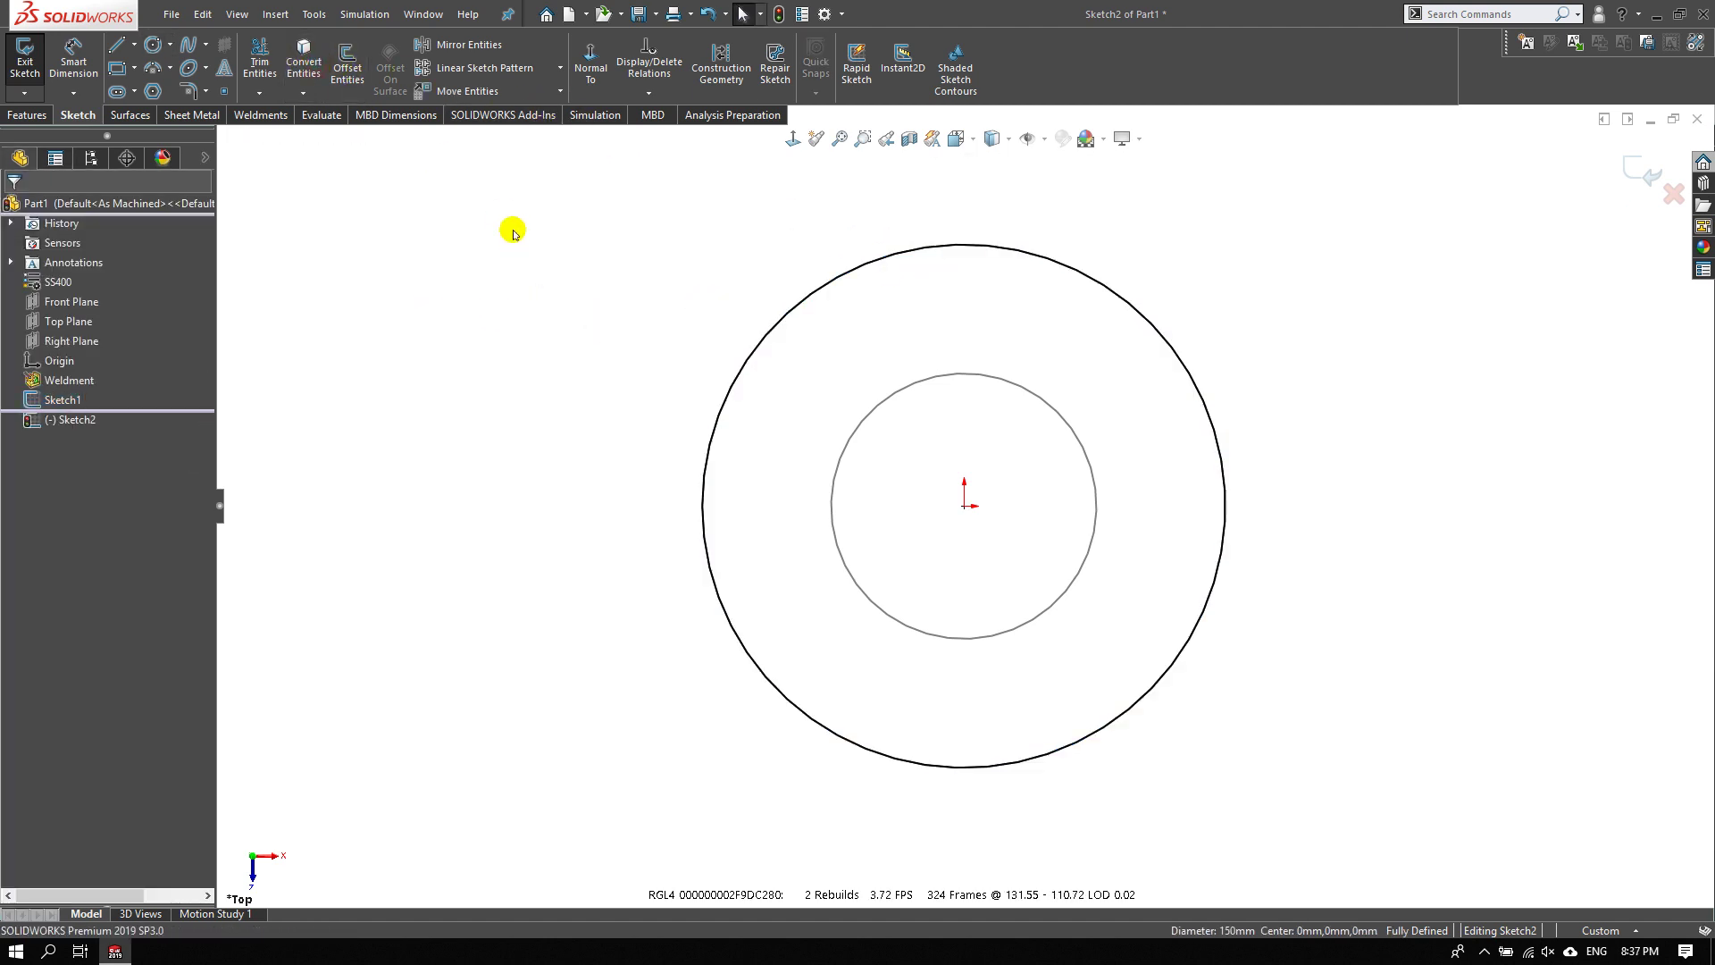
click(21, 117)
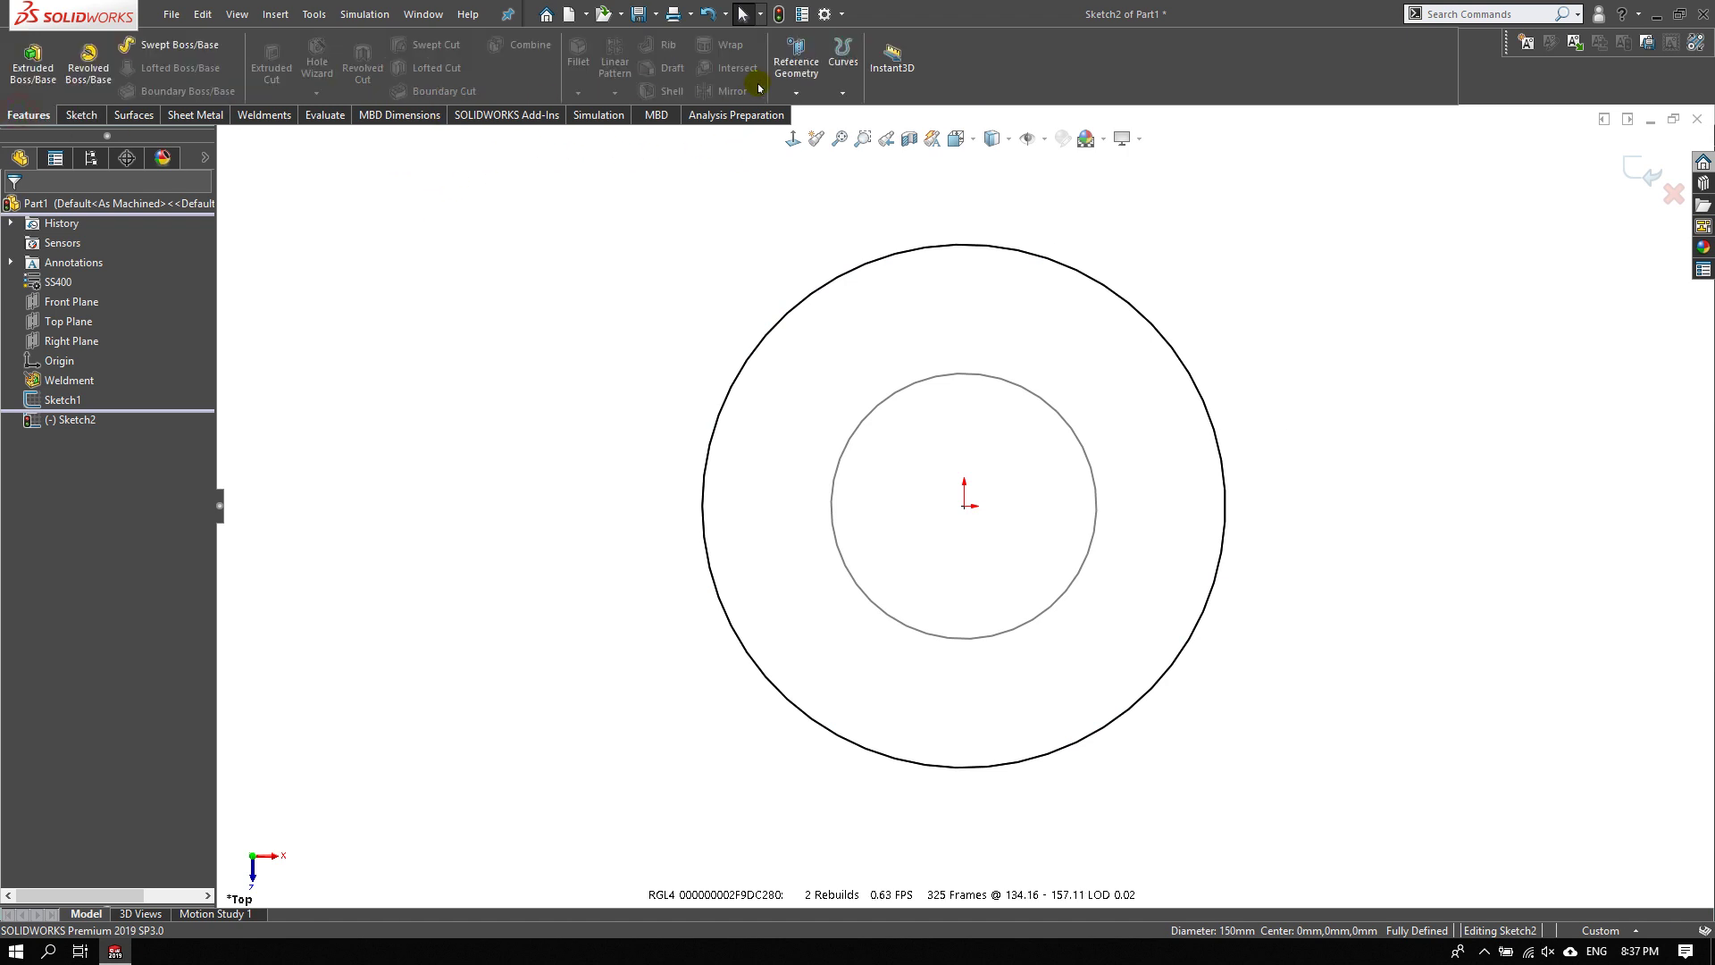
click(835, 94)
- Set up a Helix/Spiral on the outer circle: 150 mm pitch, 1 revolution, 0° start angle
click(862, 121)
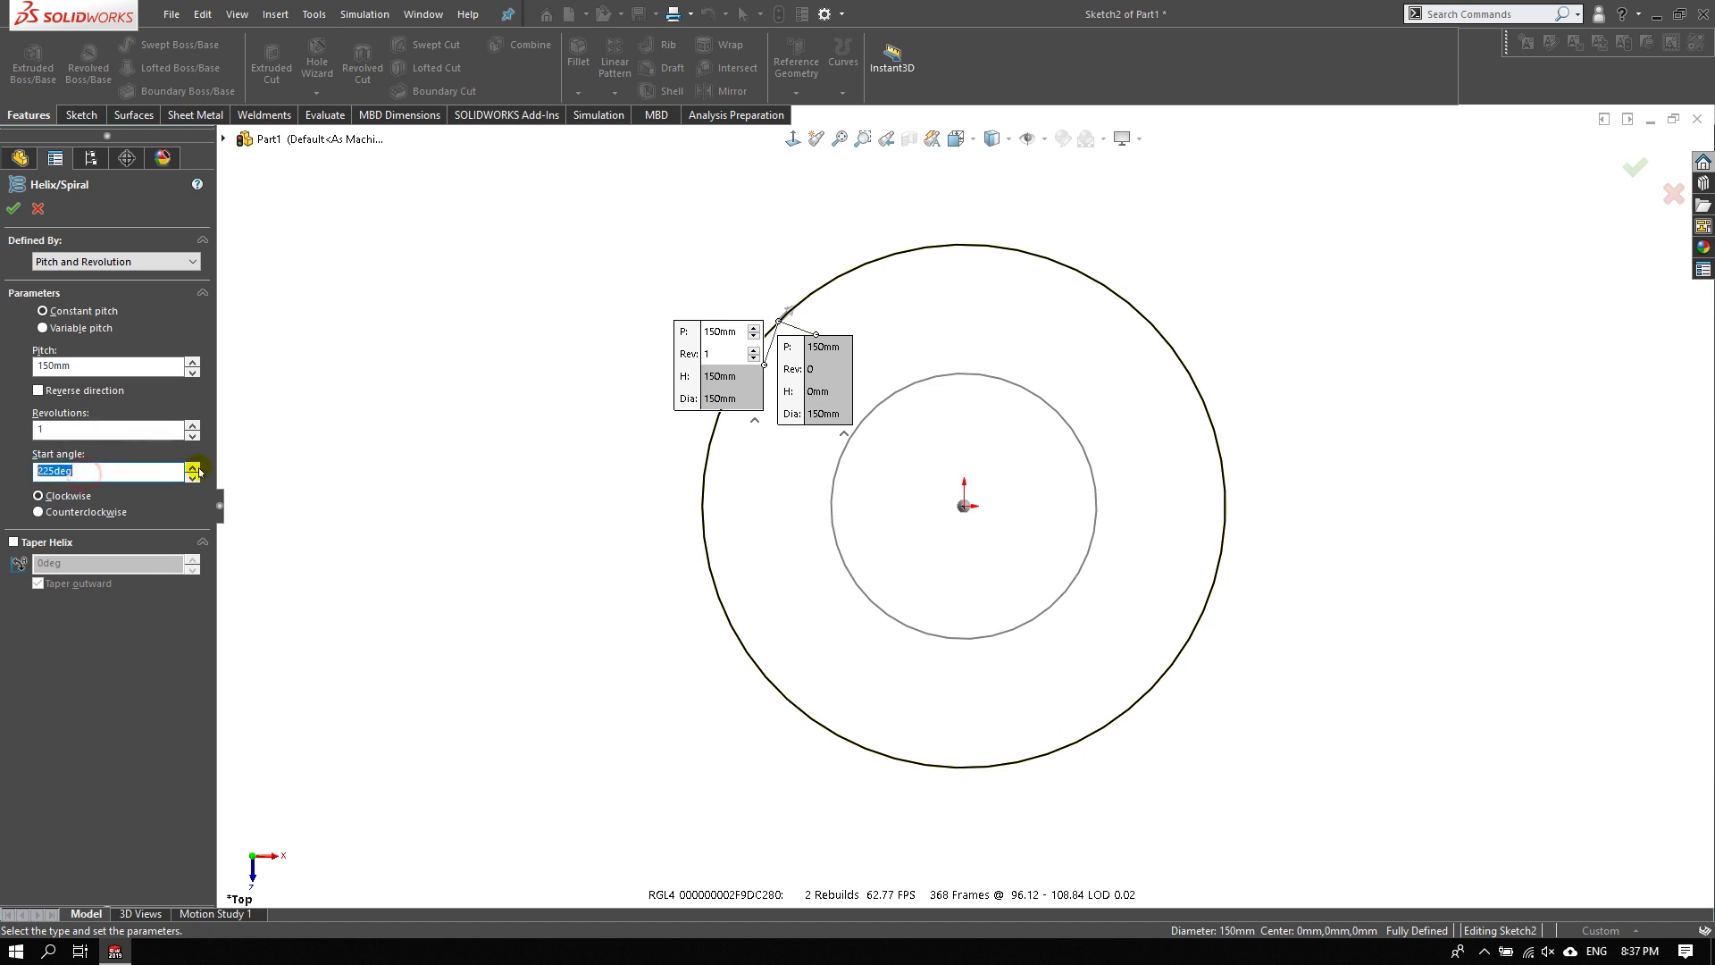
text(0)
click(461, 449)
click(53, 425)
double_click(53, 365)
click(225, 362)
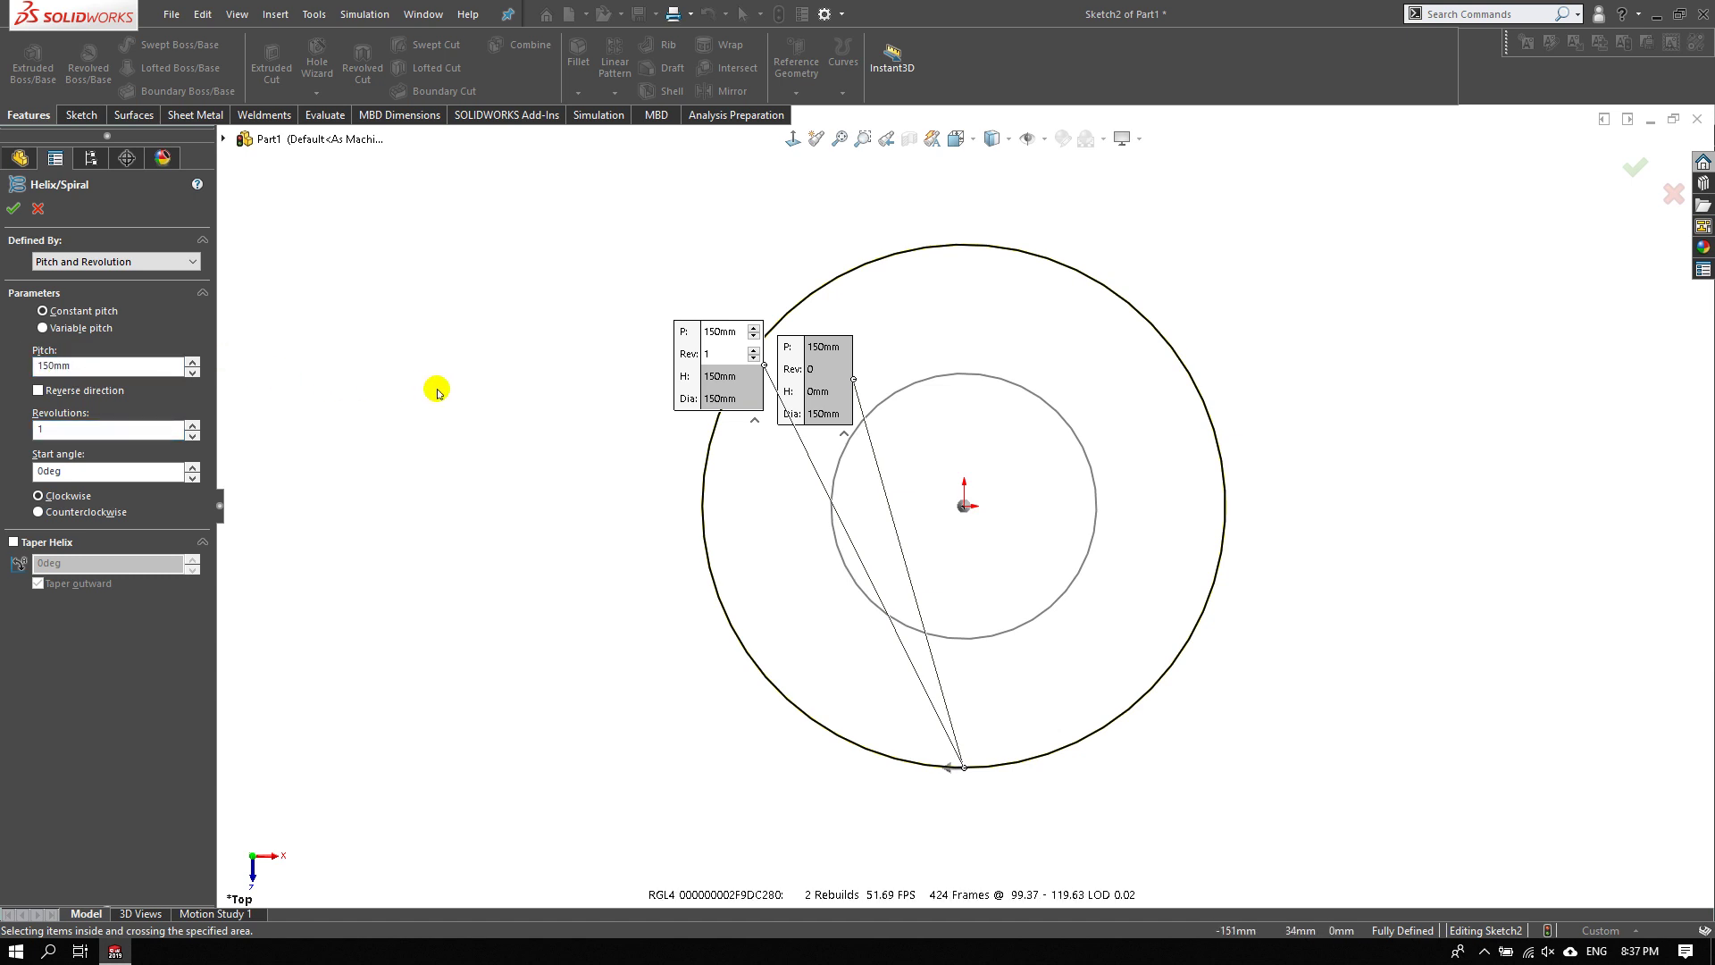
- Check the helix in 3D and accept it as Helix/Spiral1
key(Down)
key(Down)
key(Right)
key(Right)
key(Down)
key(Right)
middle_drag(1169, 489, 1182, 682)
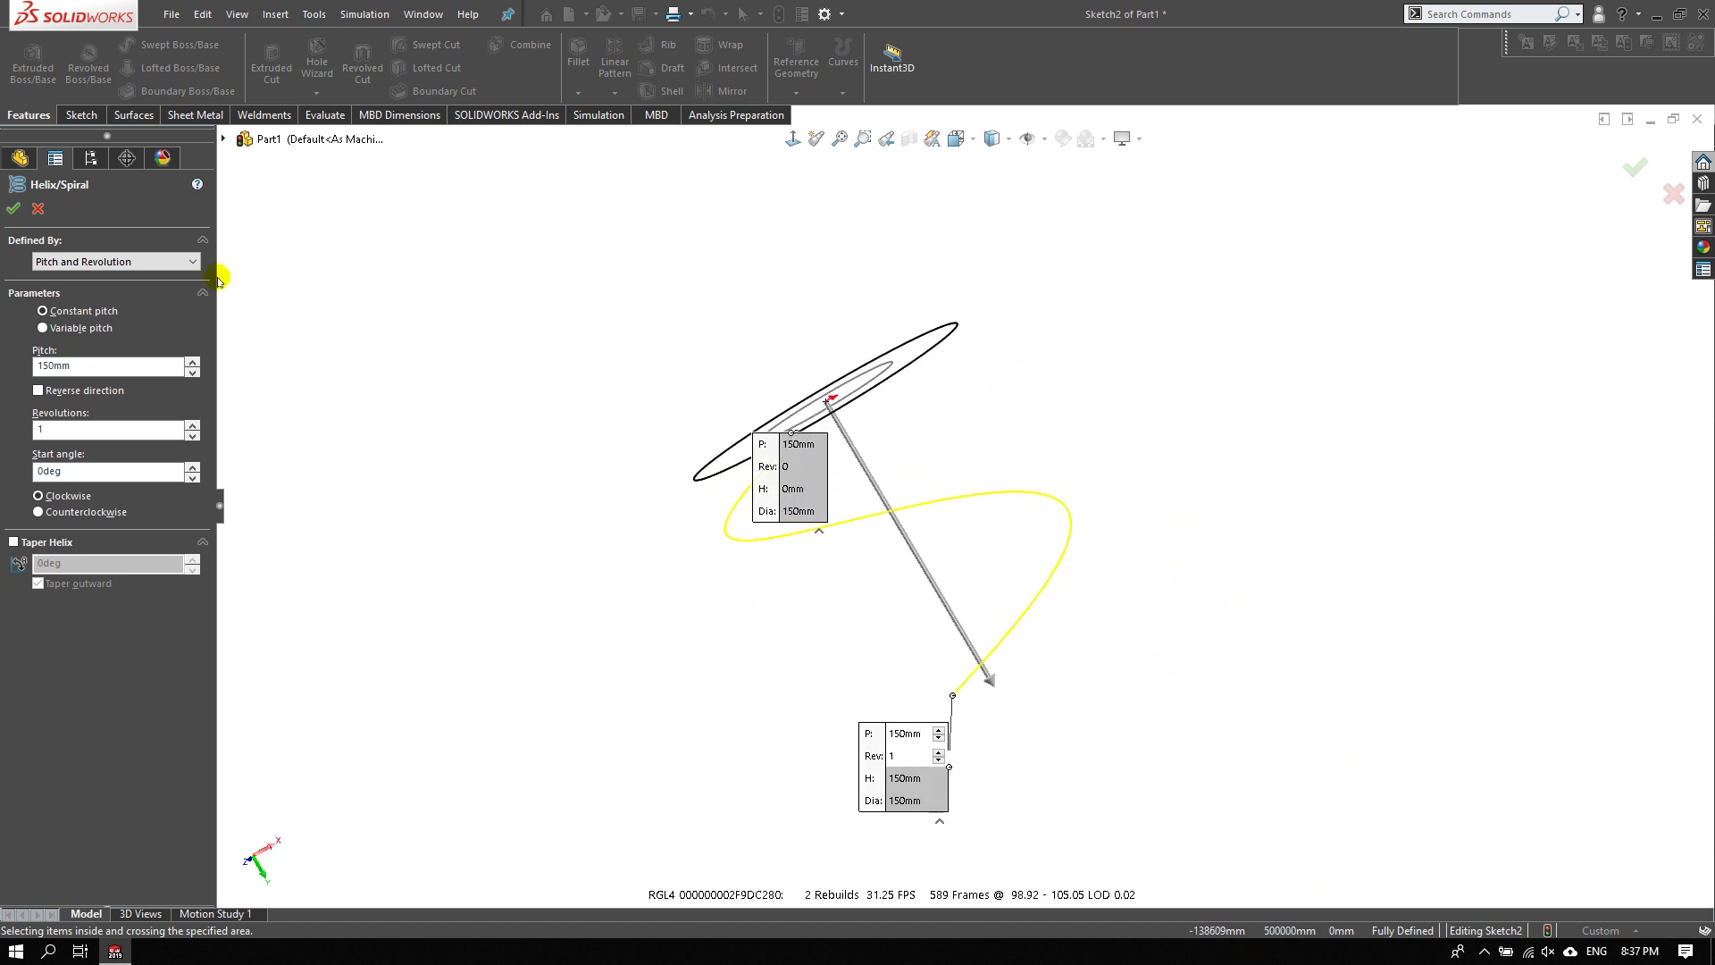
key(Return)
mouse_move(977, 501)
middle_down()
mouse_move(950, 387)
mouse_move(873, 348)
middle_up()
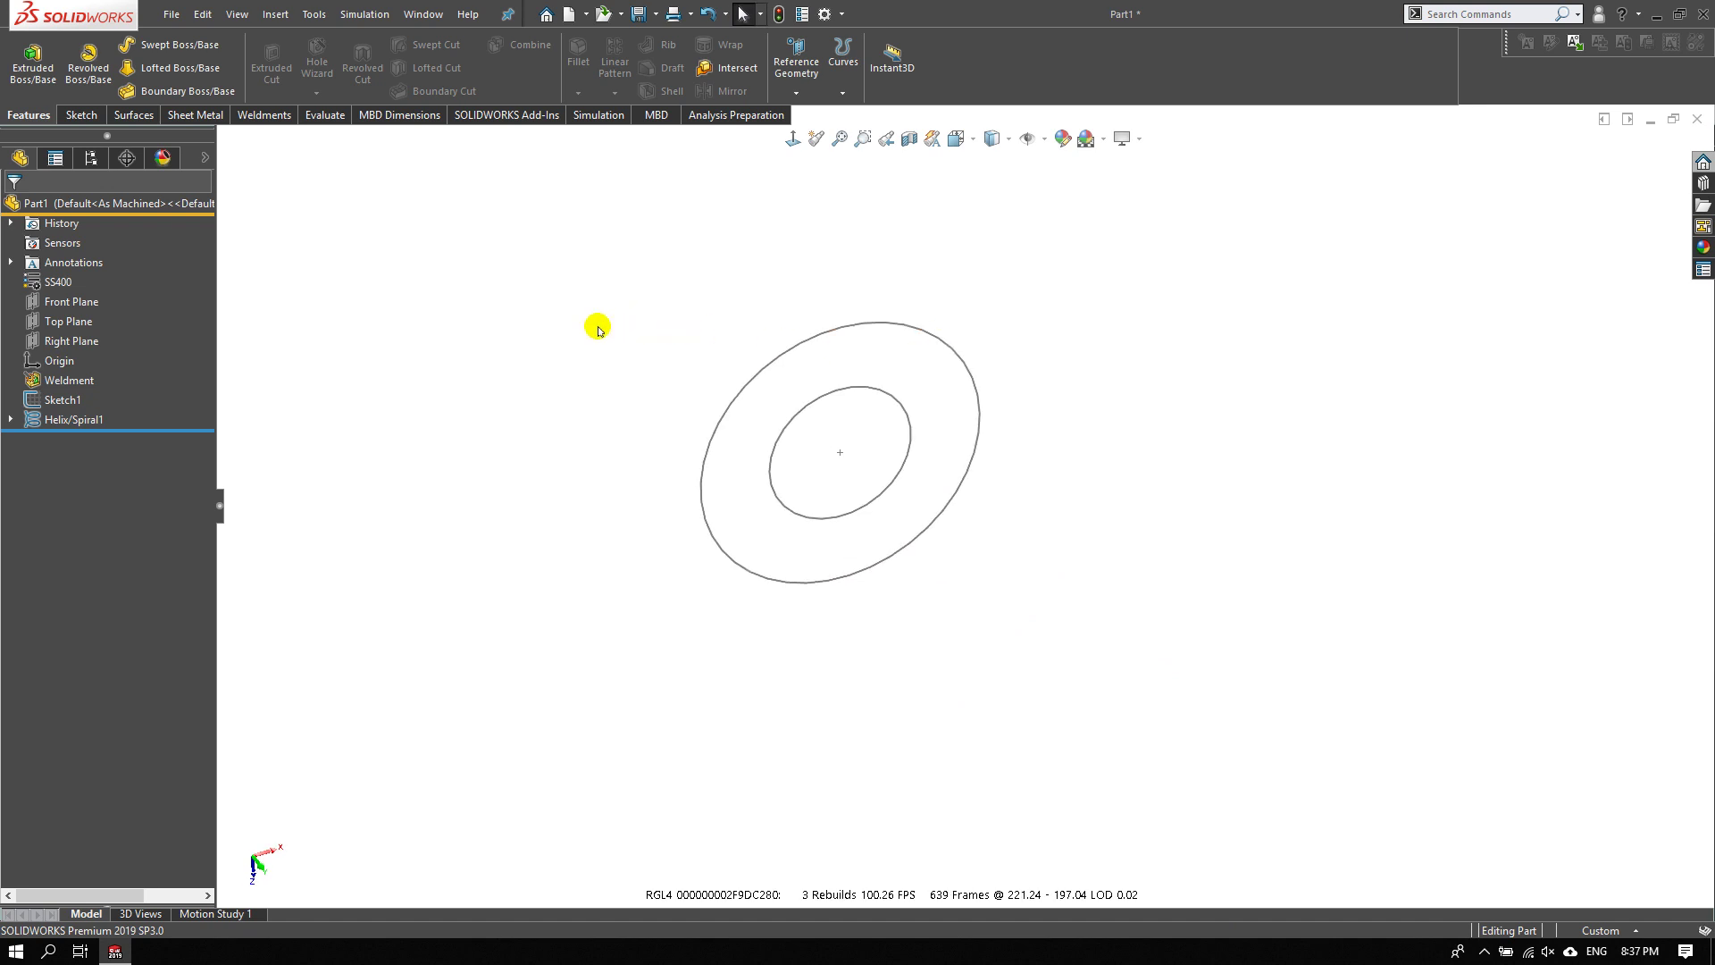
- Create a third Top Plane sketch containing a copy of the 76.1 mm inner circle
click(68, 321)
click(451, 238)
click(884, 405)
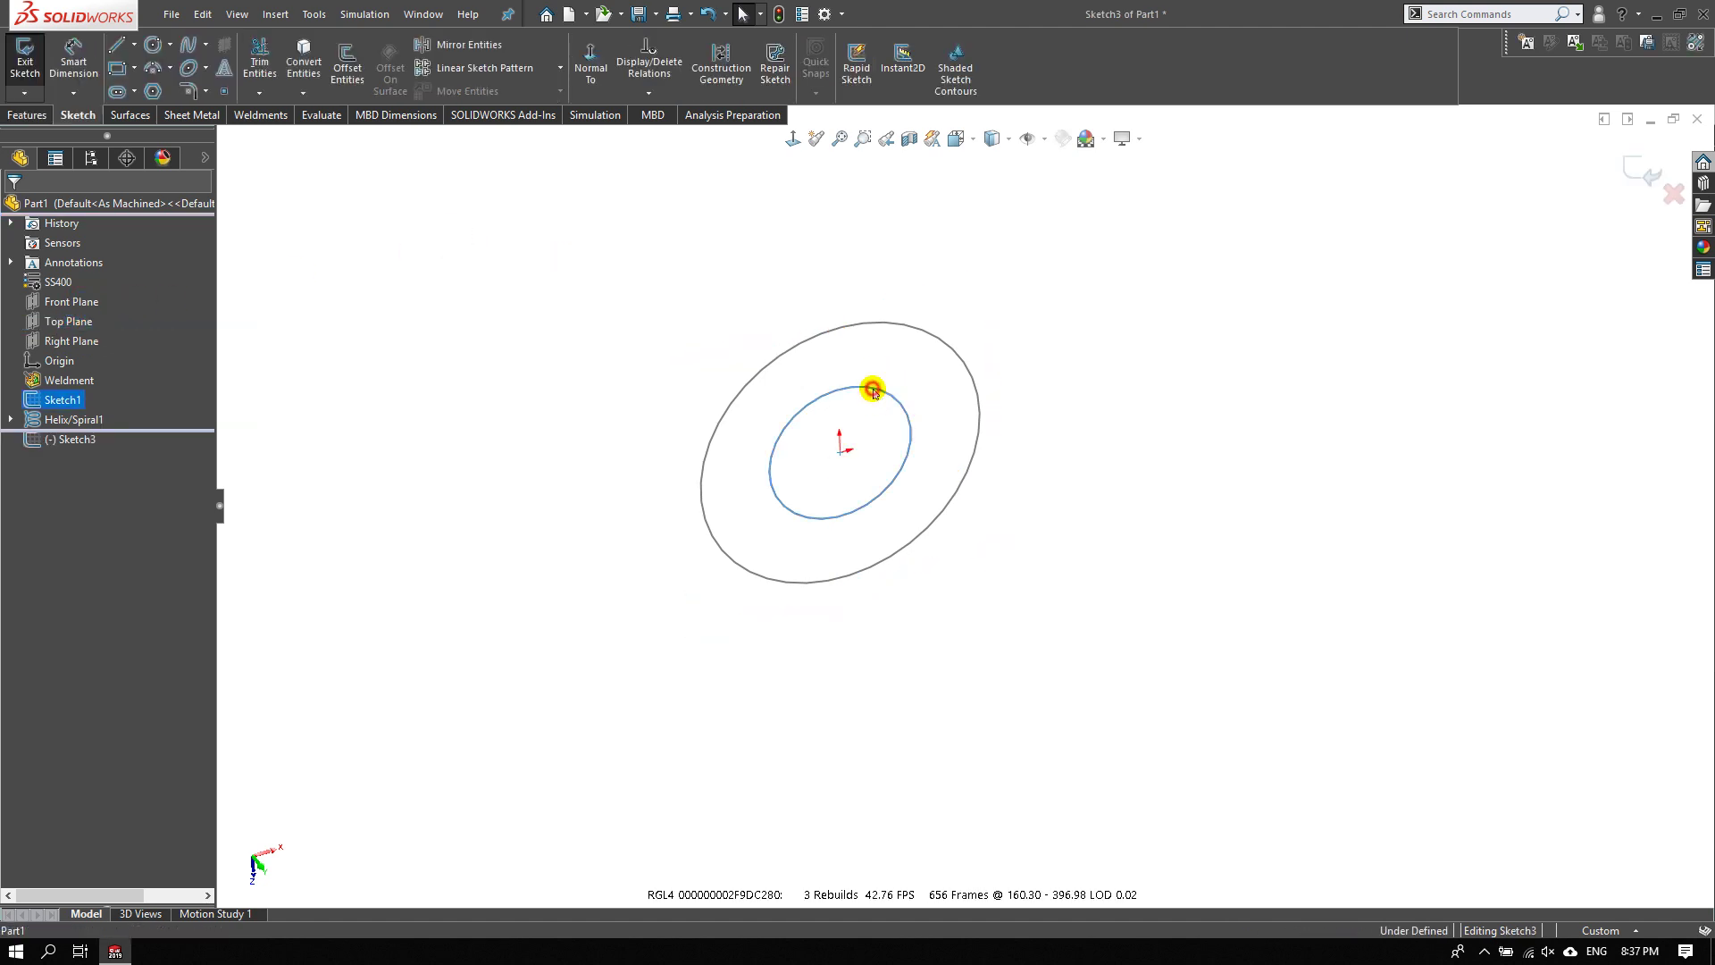
click(308, 70)
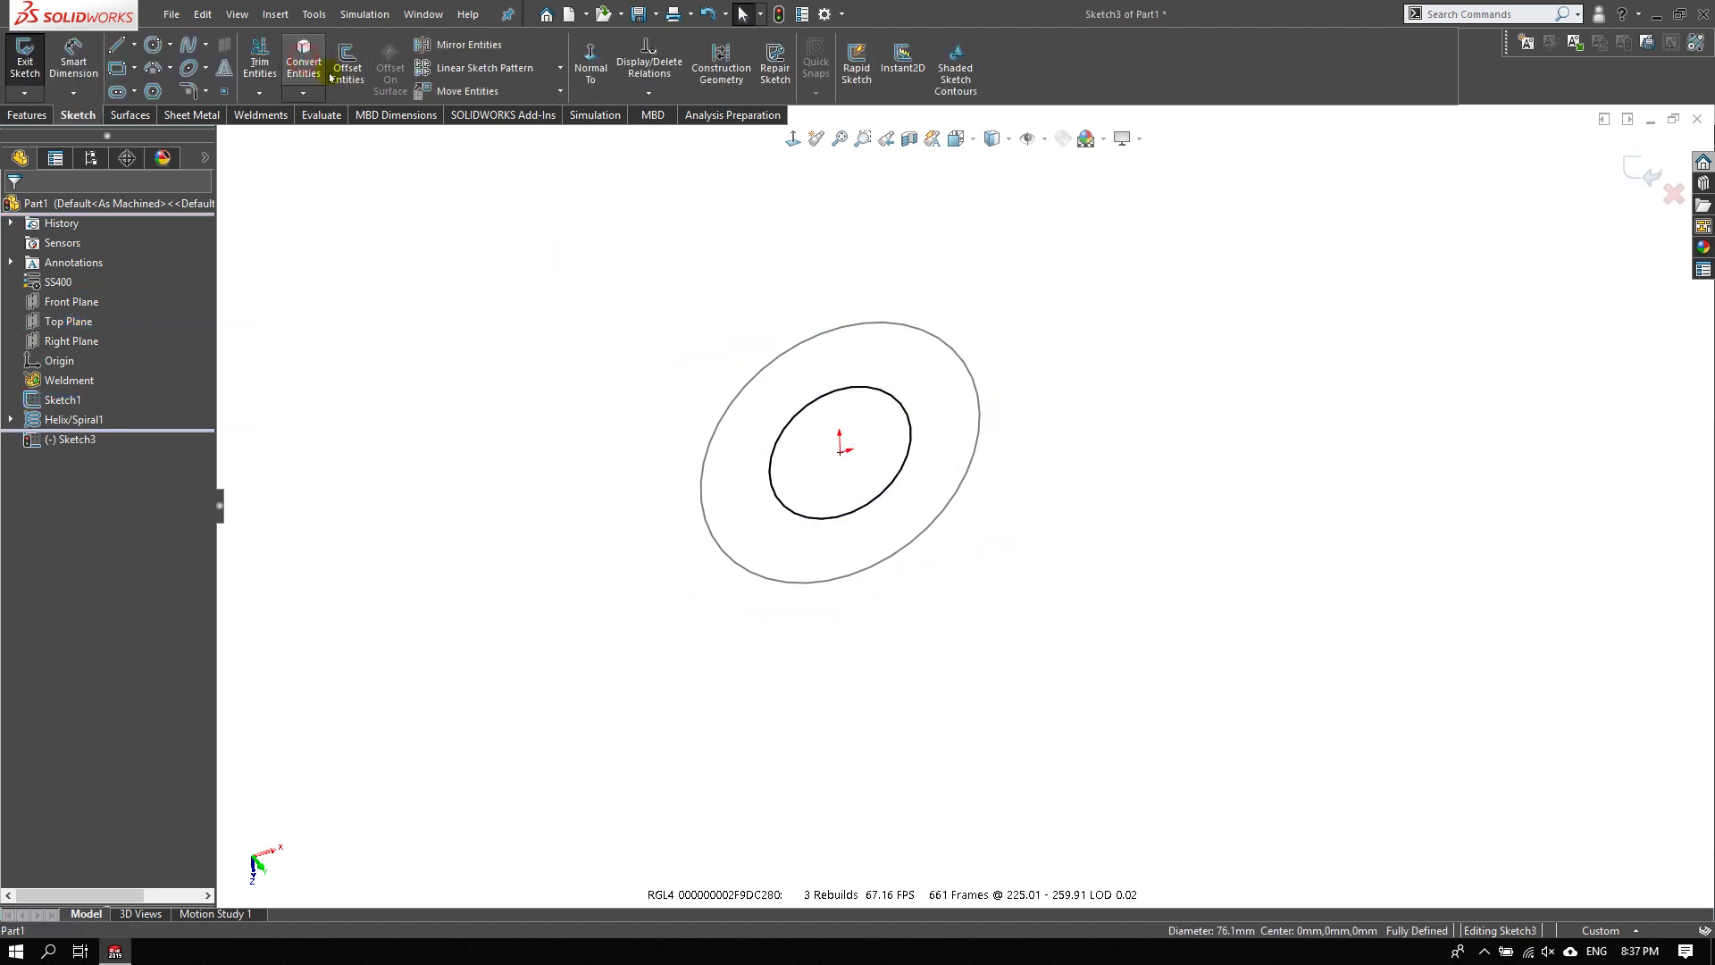
- Make Helix/Spiral2 on the inner circle with 150 mm pitch and 1 revolution
click(16, 114)
click(842, 53)
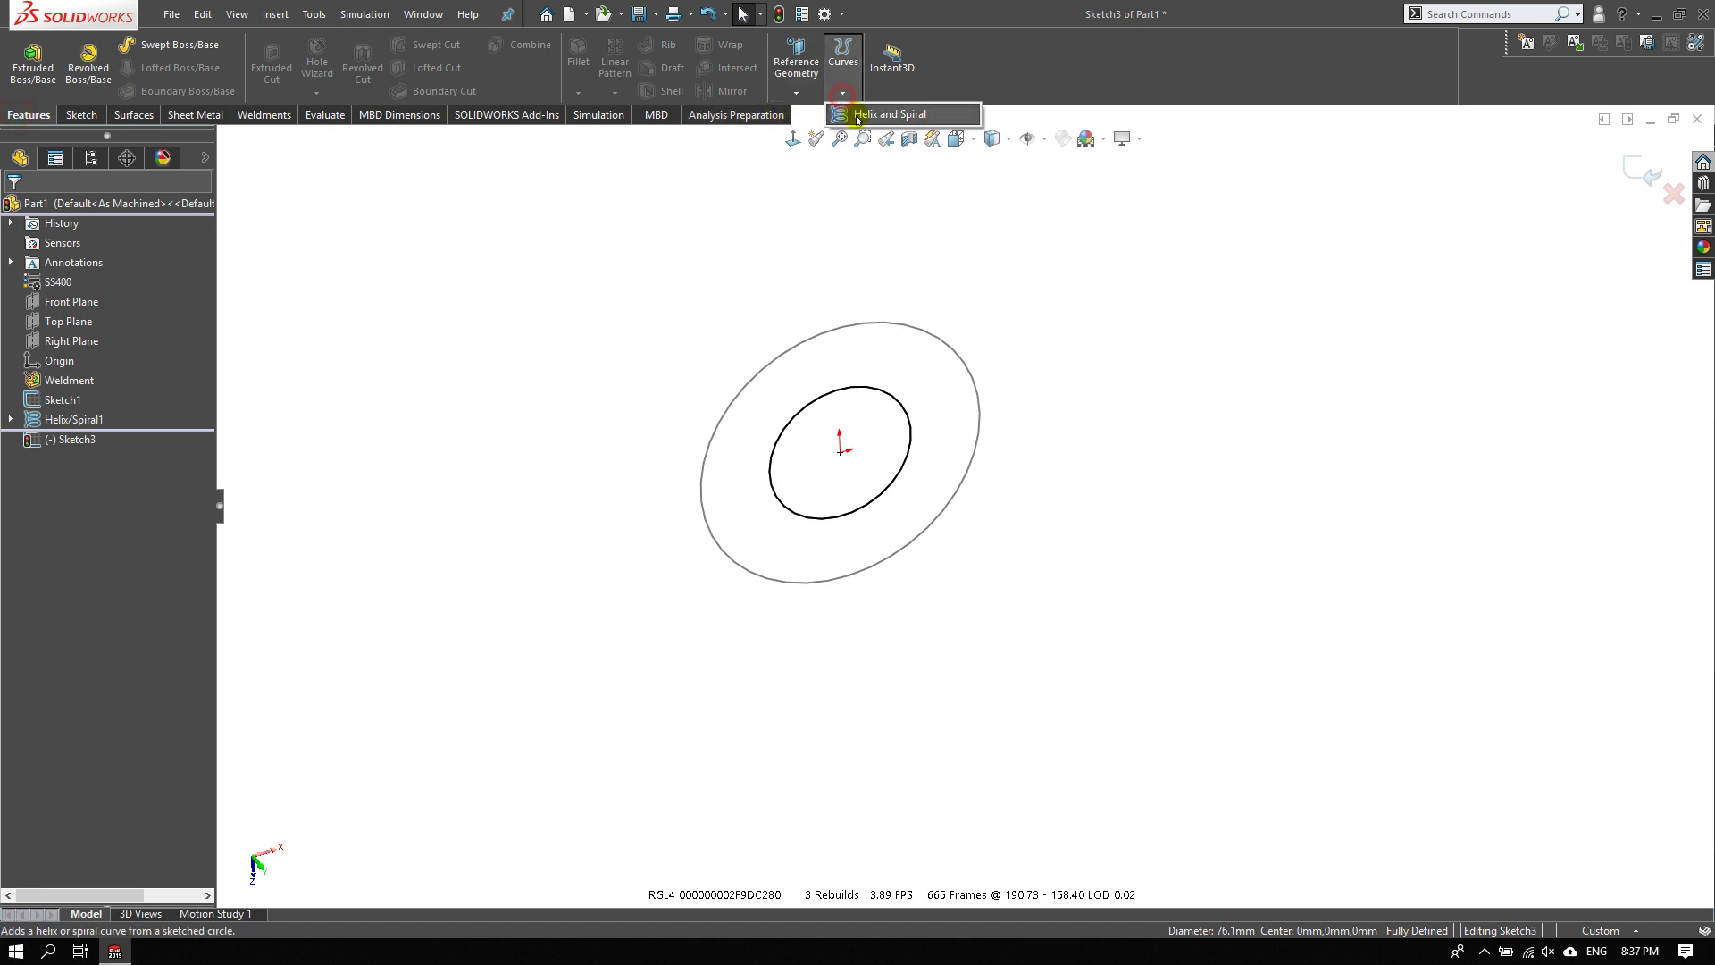
click(857, 115)
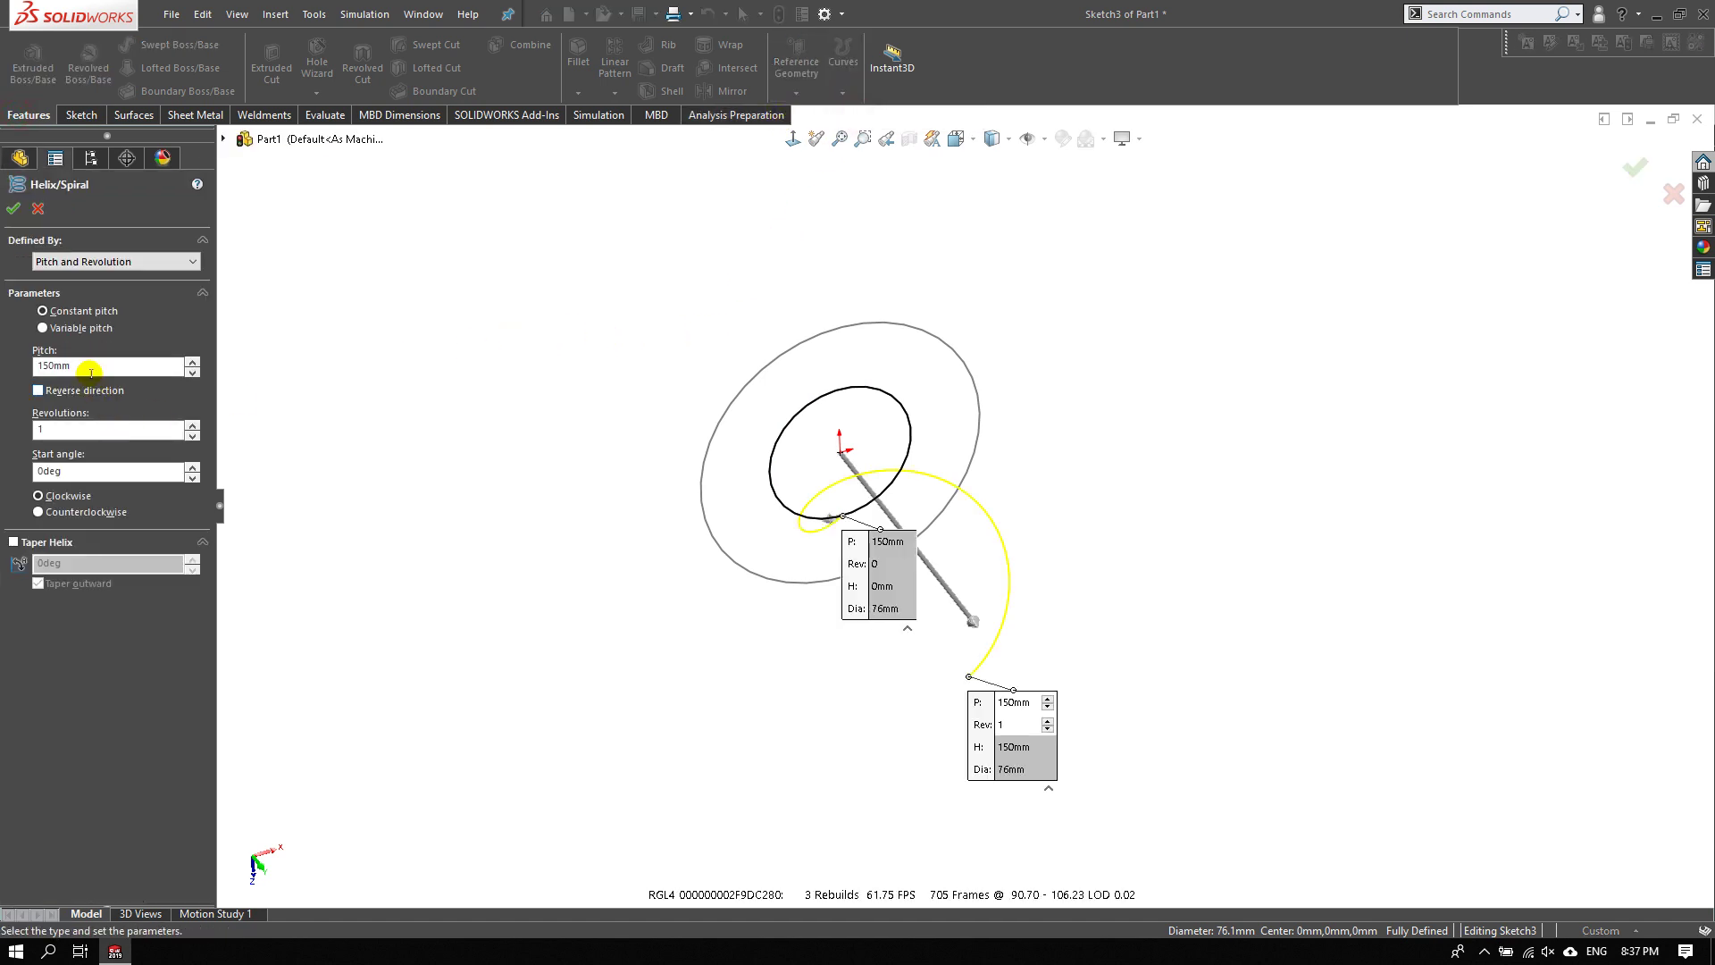
double_click(67, 429)
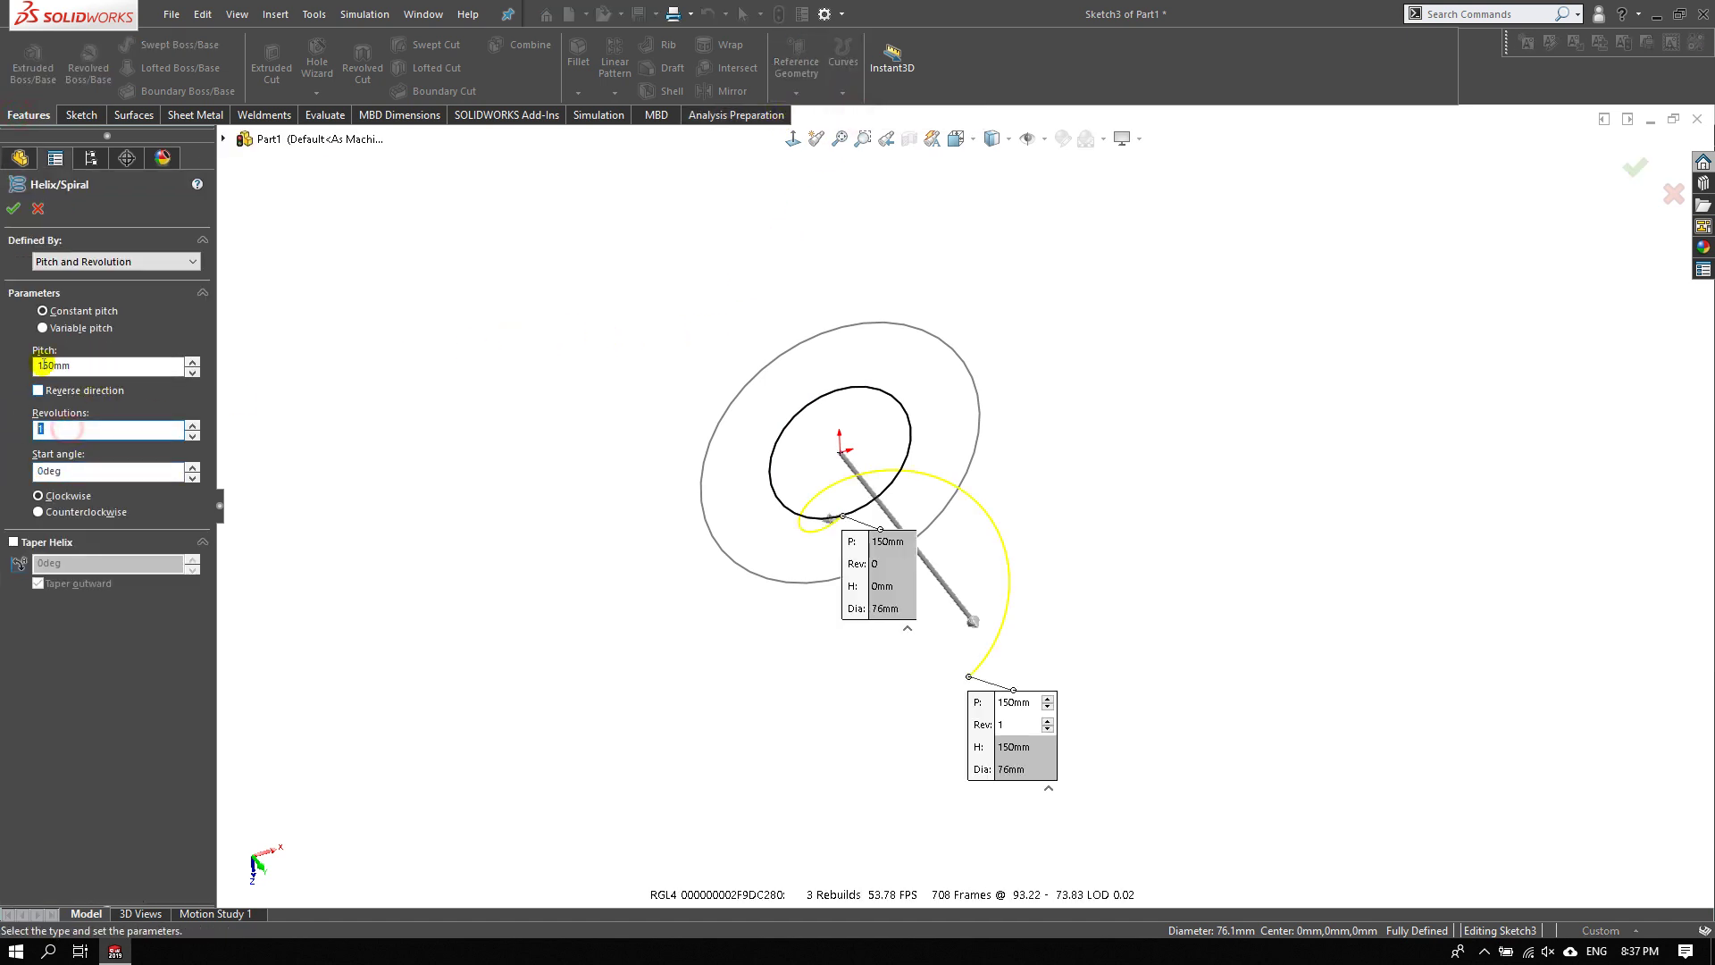
click(11, 210)
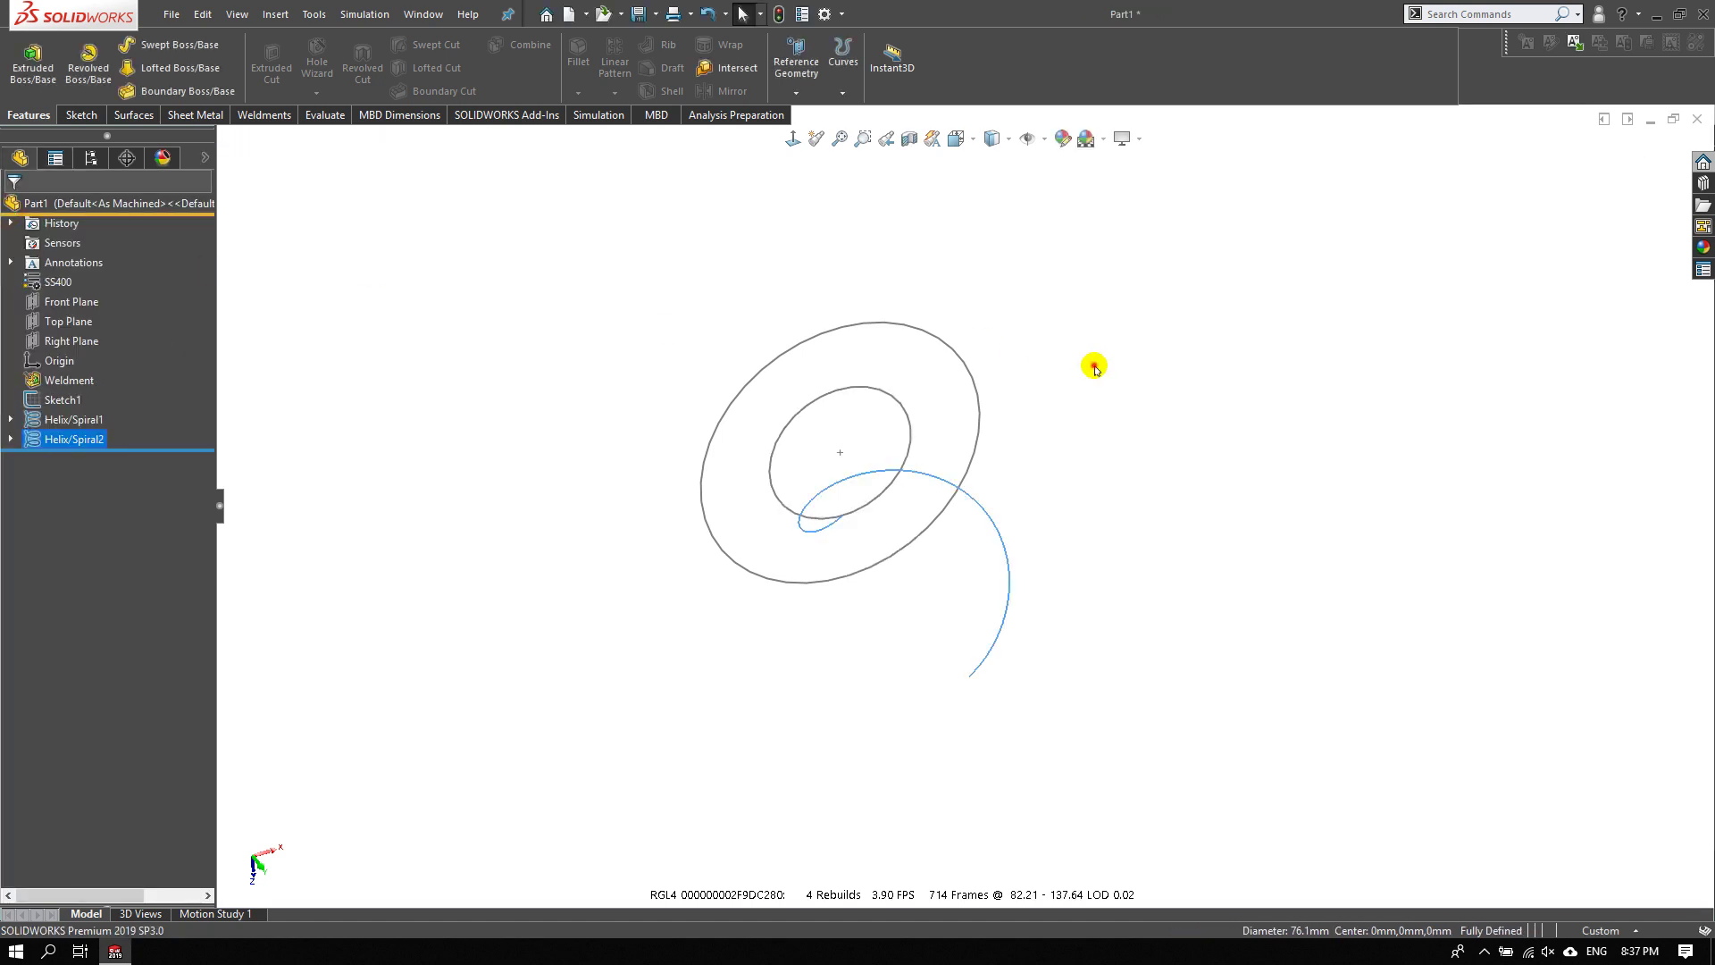
- Turn on View Curves so both helices are visible
click(1043, 136)
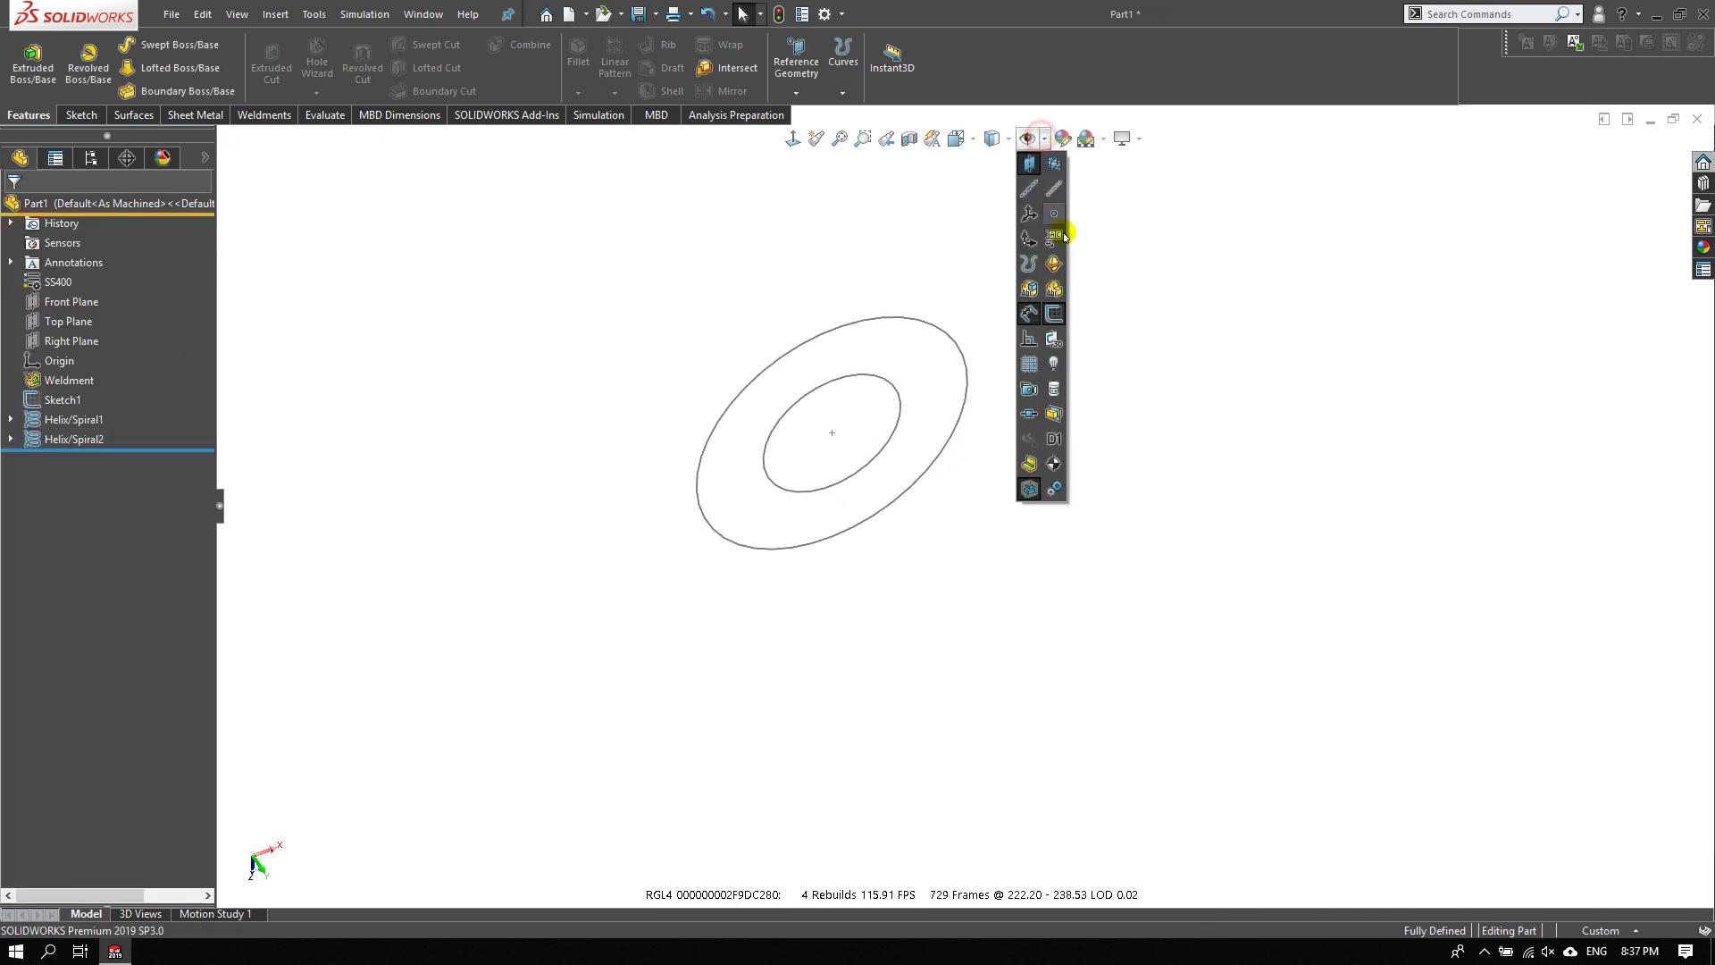
click(1027, 265)
click(755, 253)
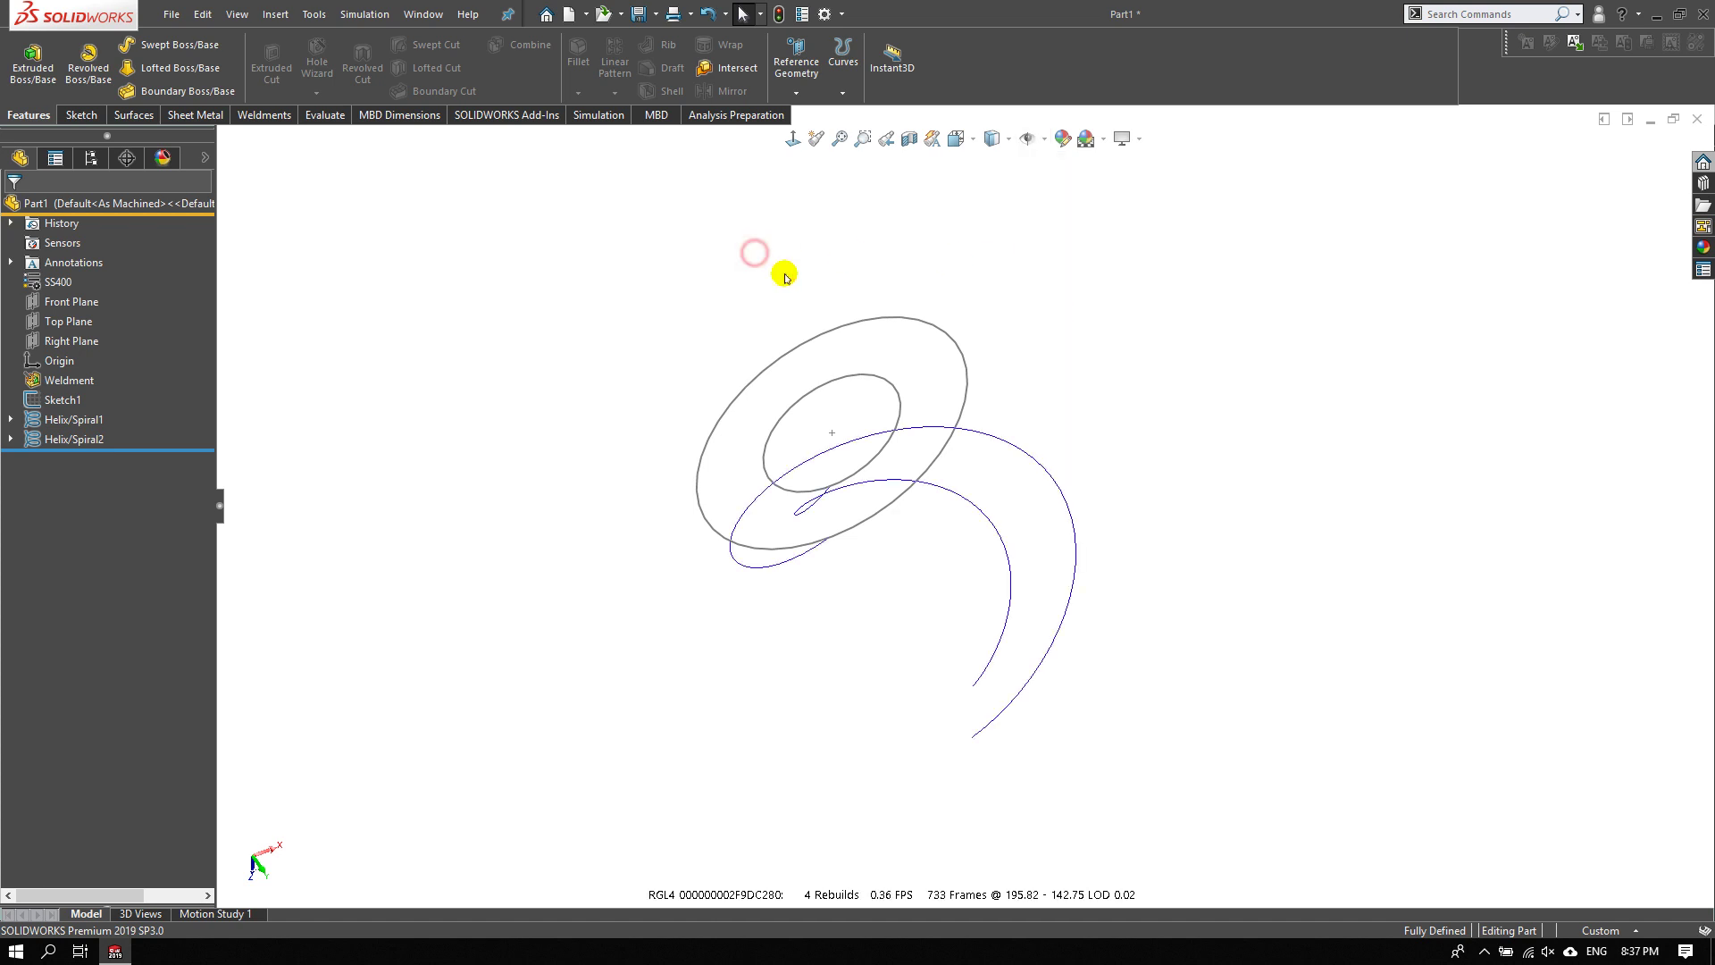
click(902, 322)
- Orbit to view the spirals from above and start a Lofted-Bend
mouse_move(1072, 336)
middle_down()
mouse_move(1129, 211)
mouse_move(1185, 420)
middle_up()
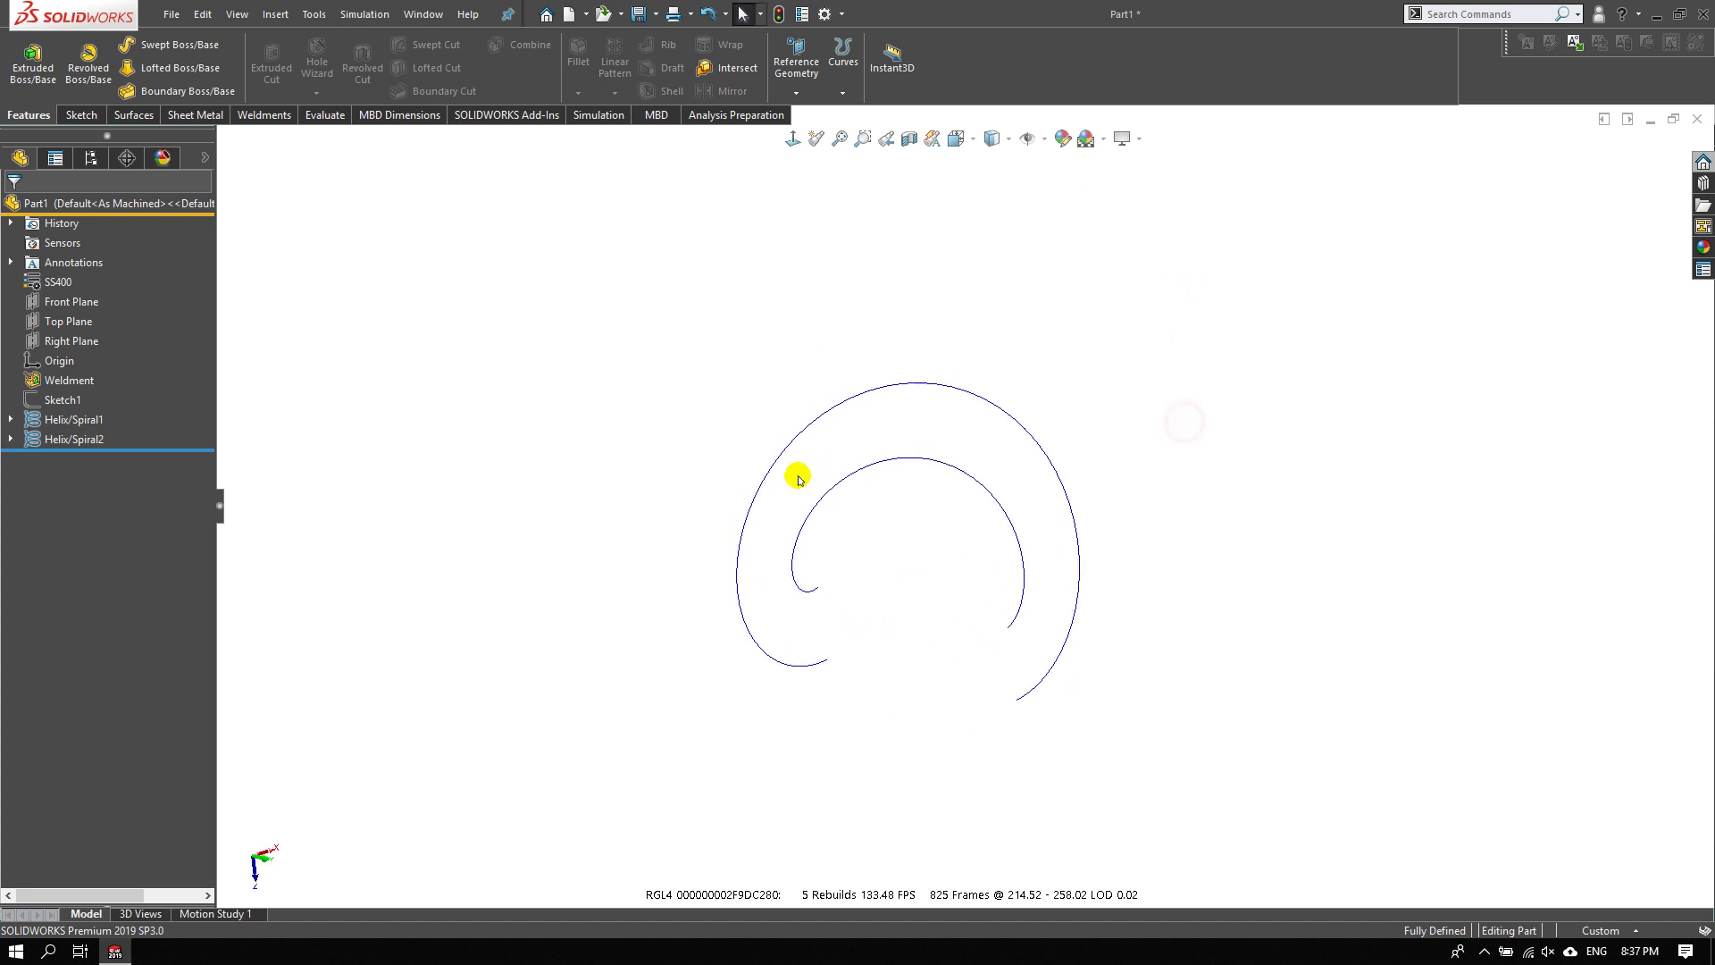
middle_drag(885, 521, 1211, 494)
mouse_move(1103, 648)
middle_down()
mouse_move(958, 502)
mouse_move(1034, 505)
middle_up()
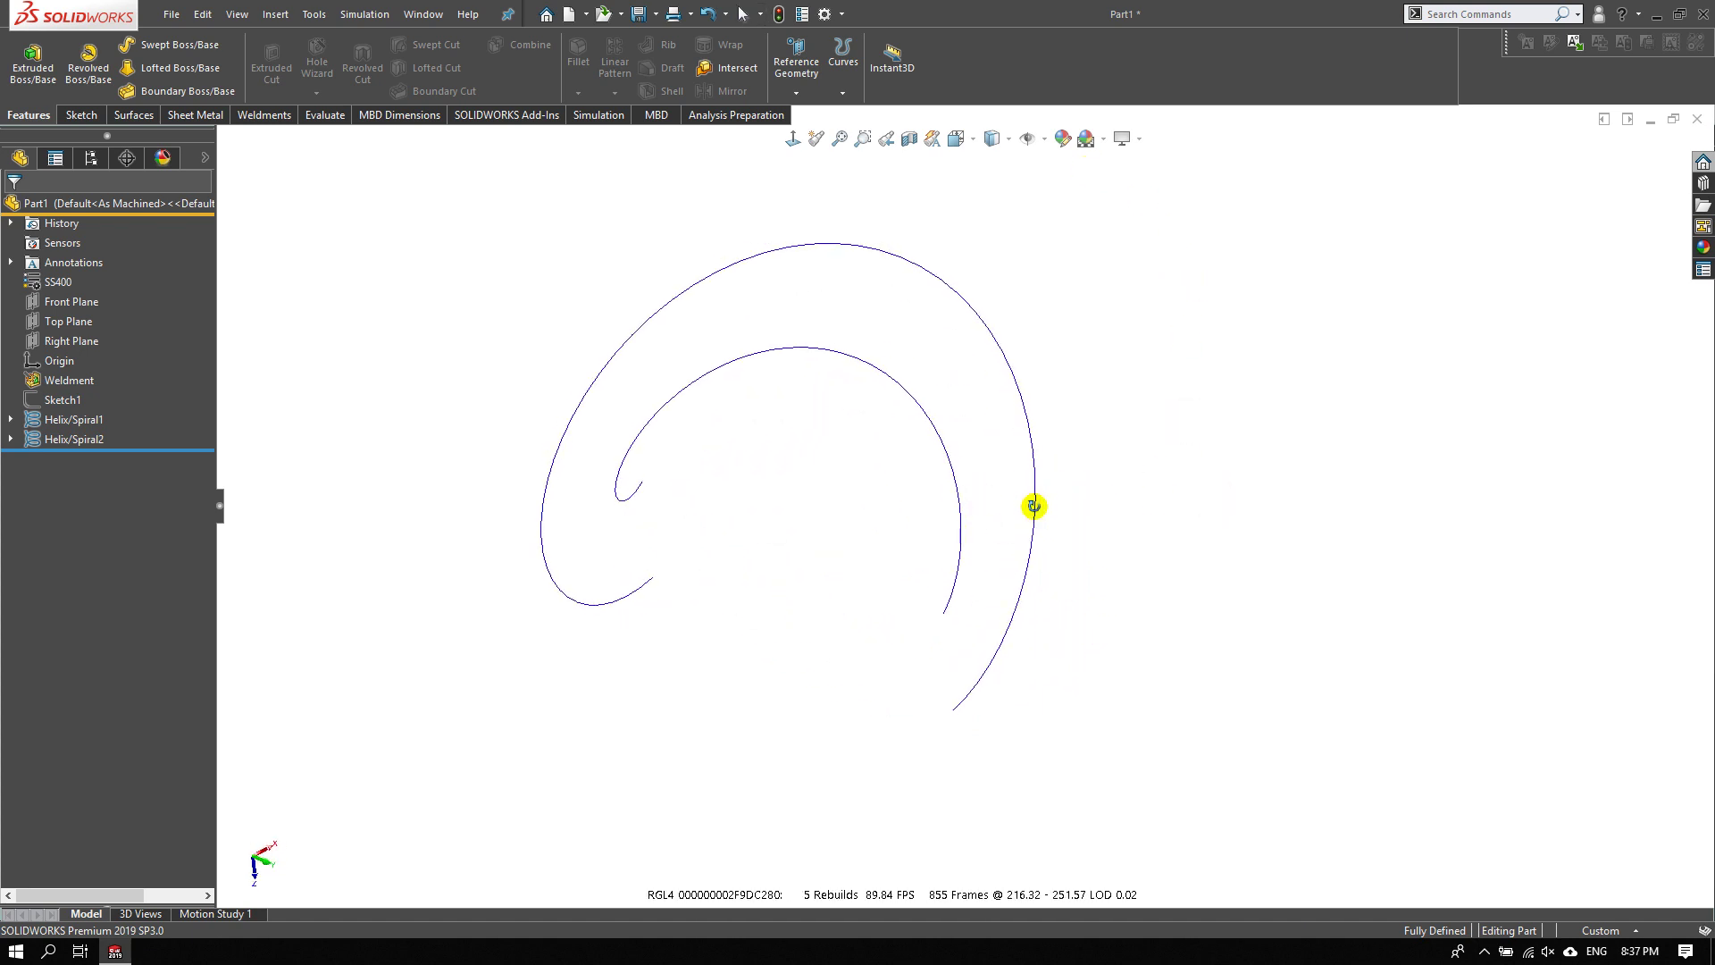
click(413, 222)
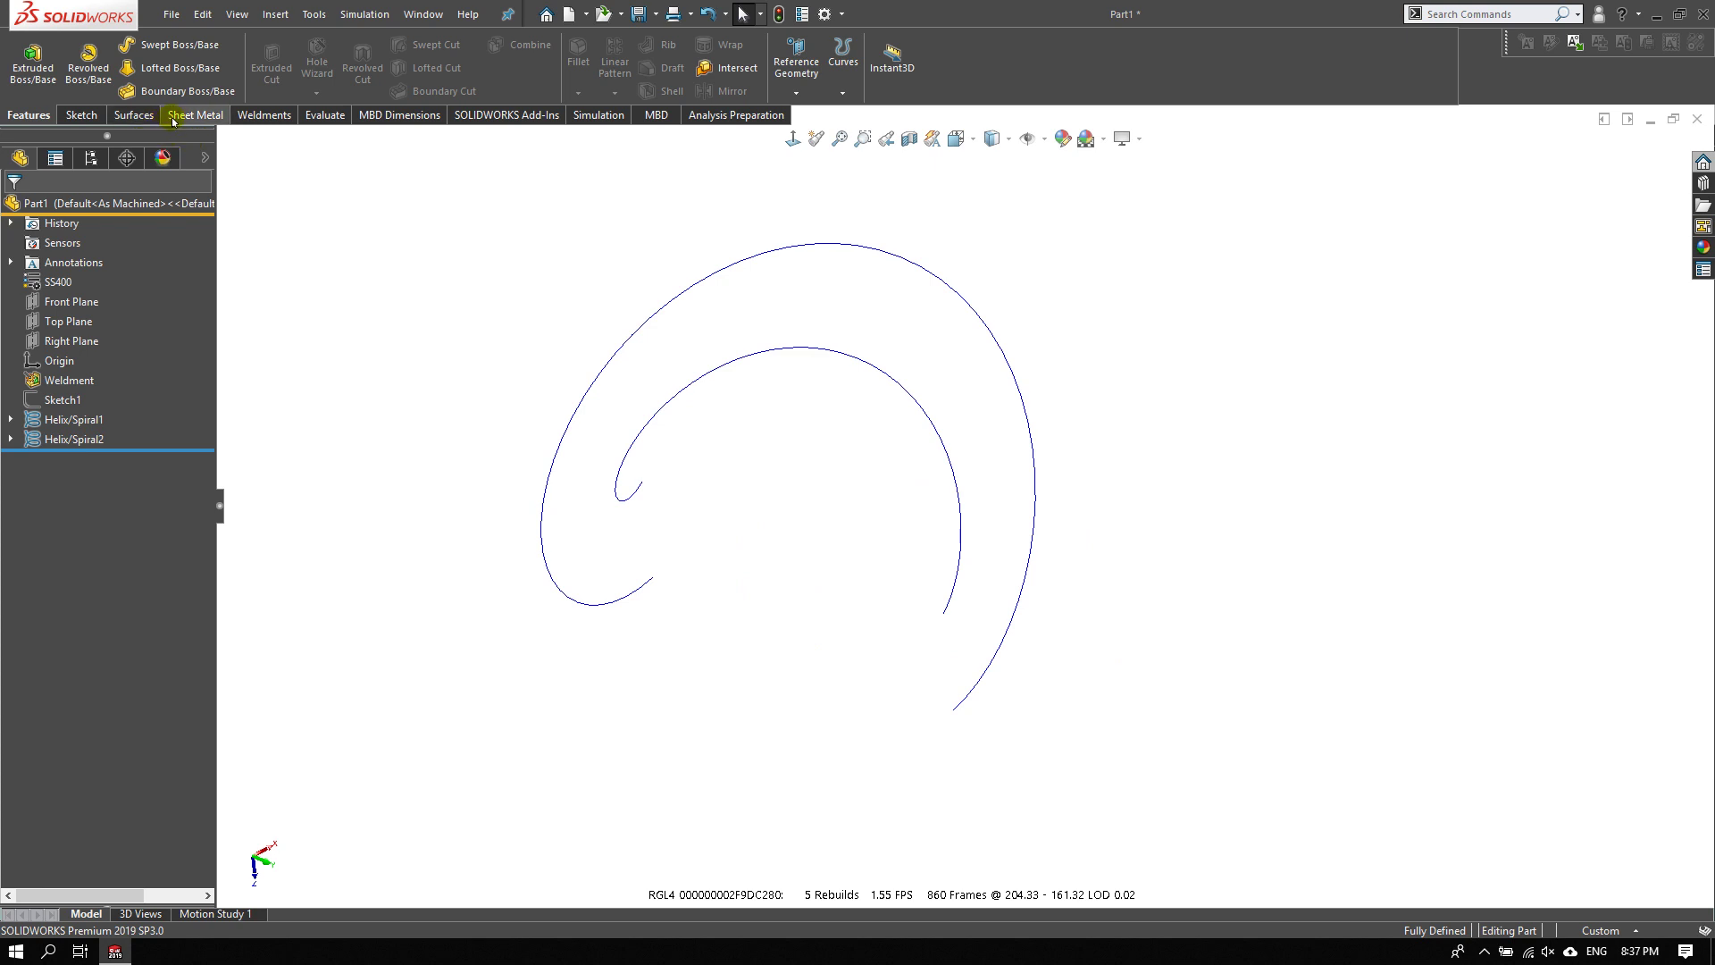
click(198, 120)
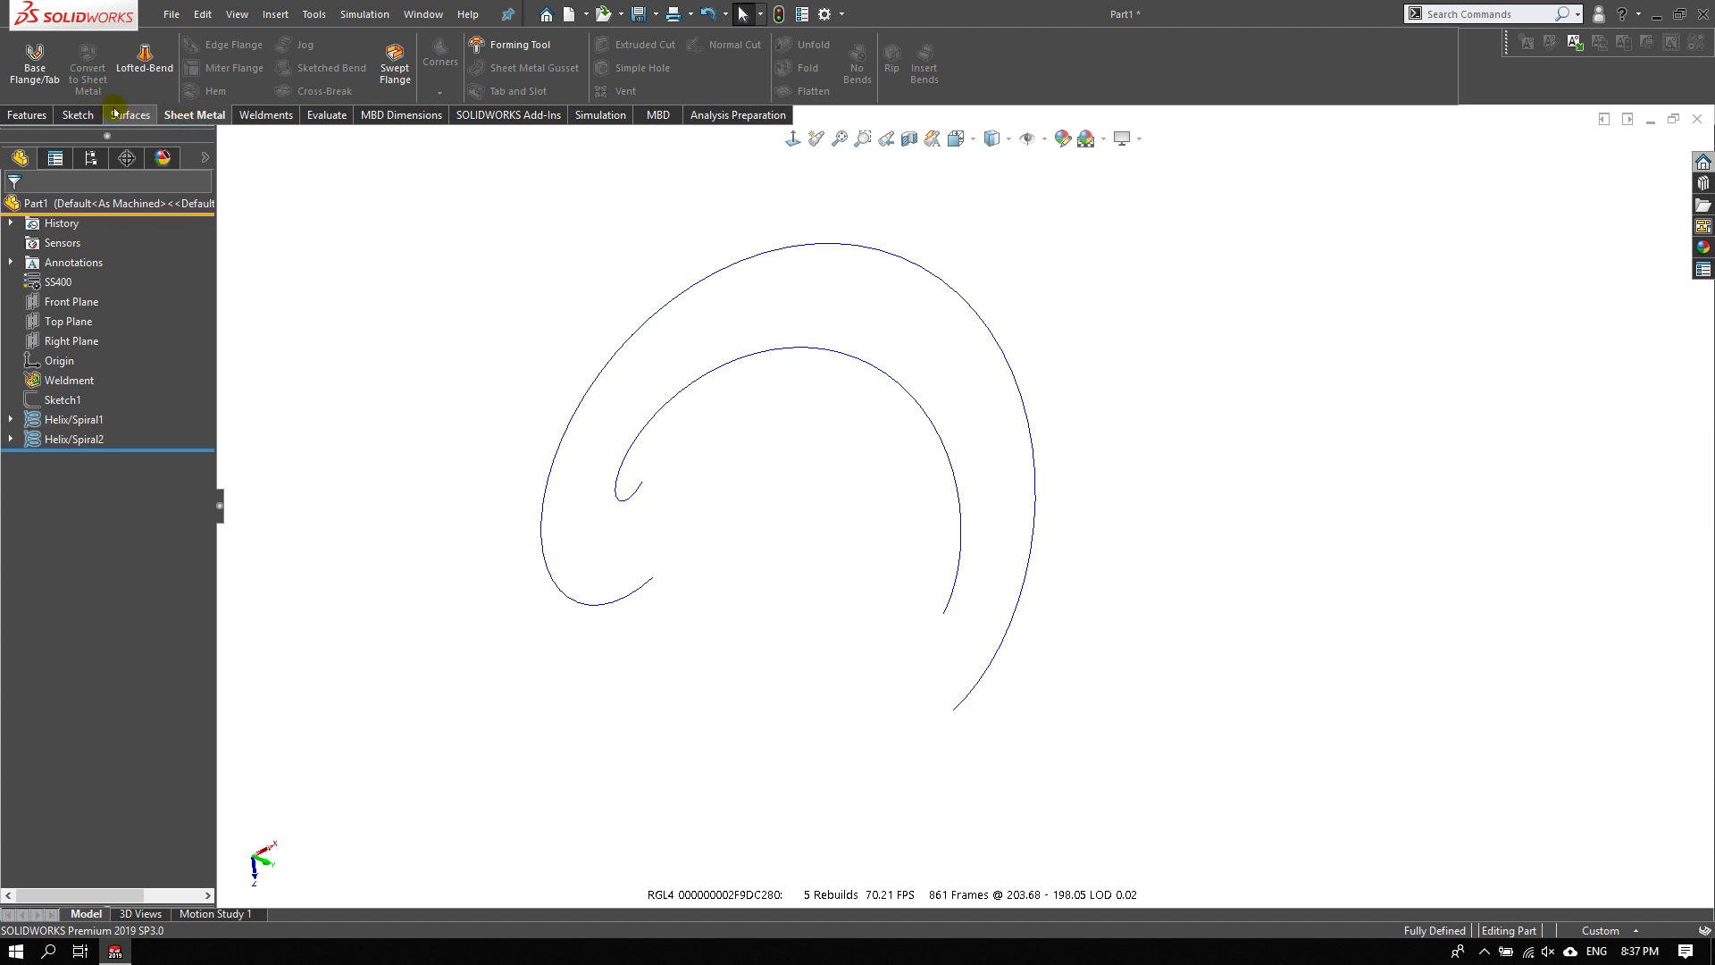
click(135, 64)
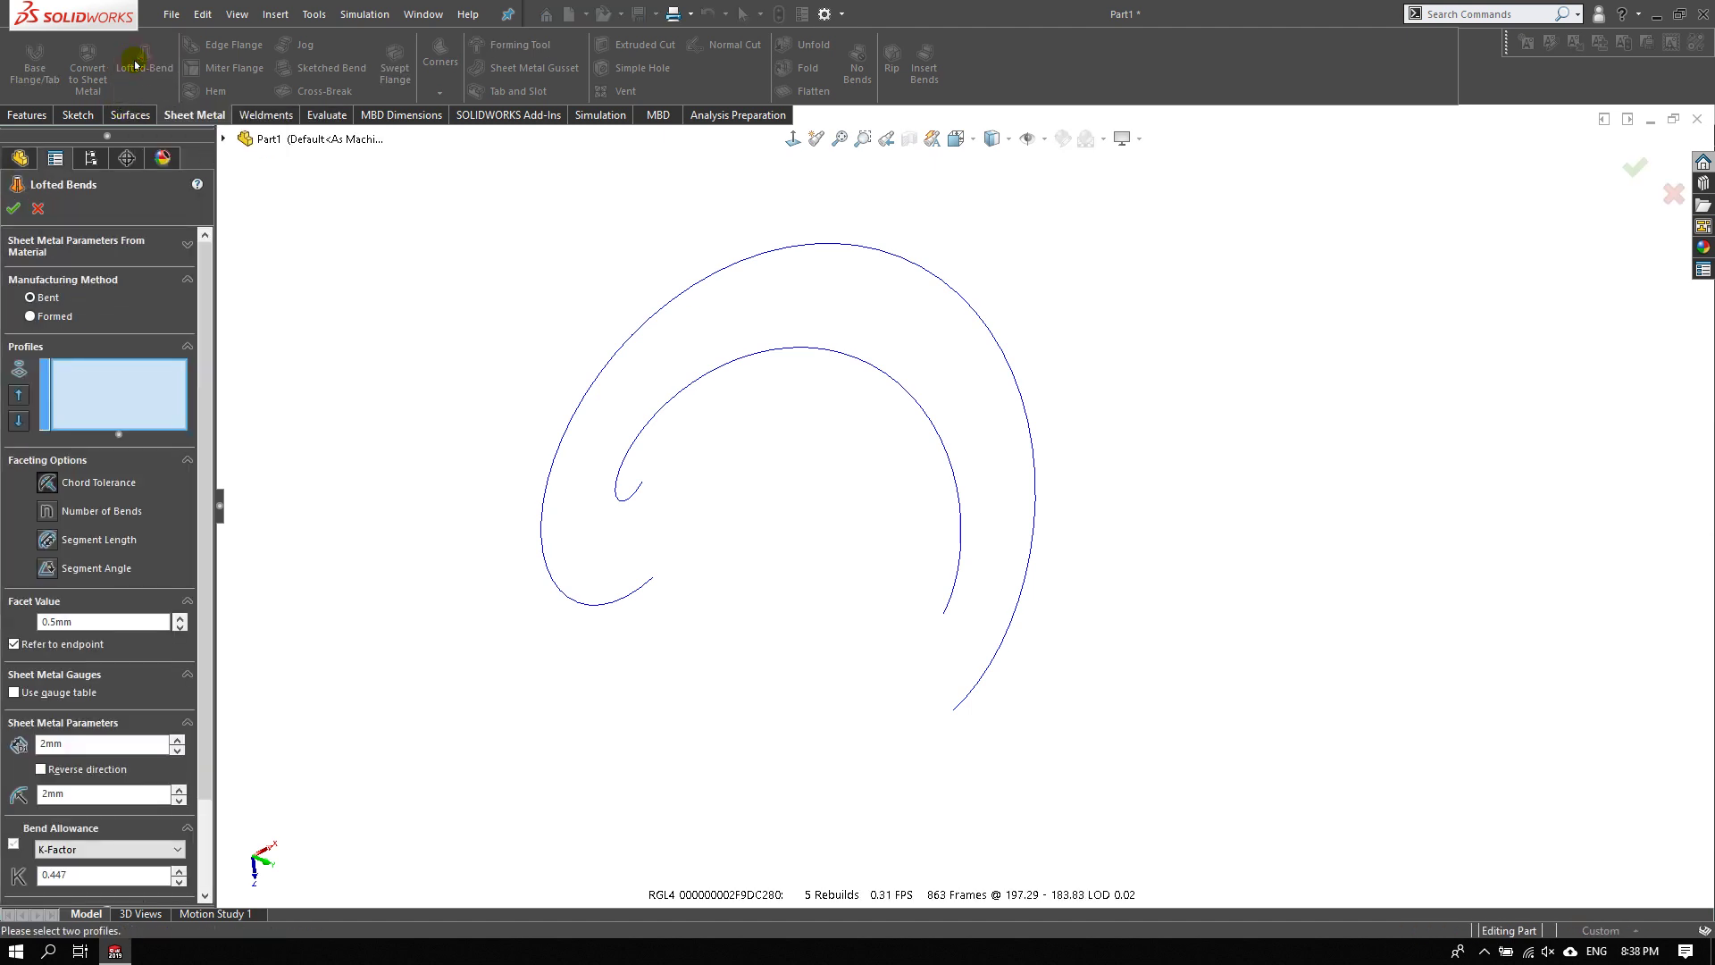
- Set the lofted bend to Formed, try a spiral as profile, then cancel the command
click(33, 298)
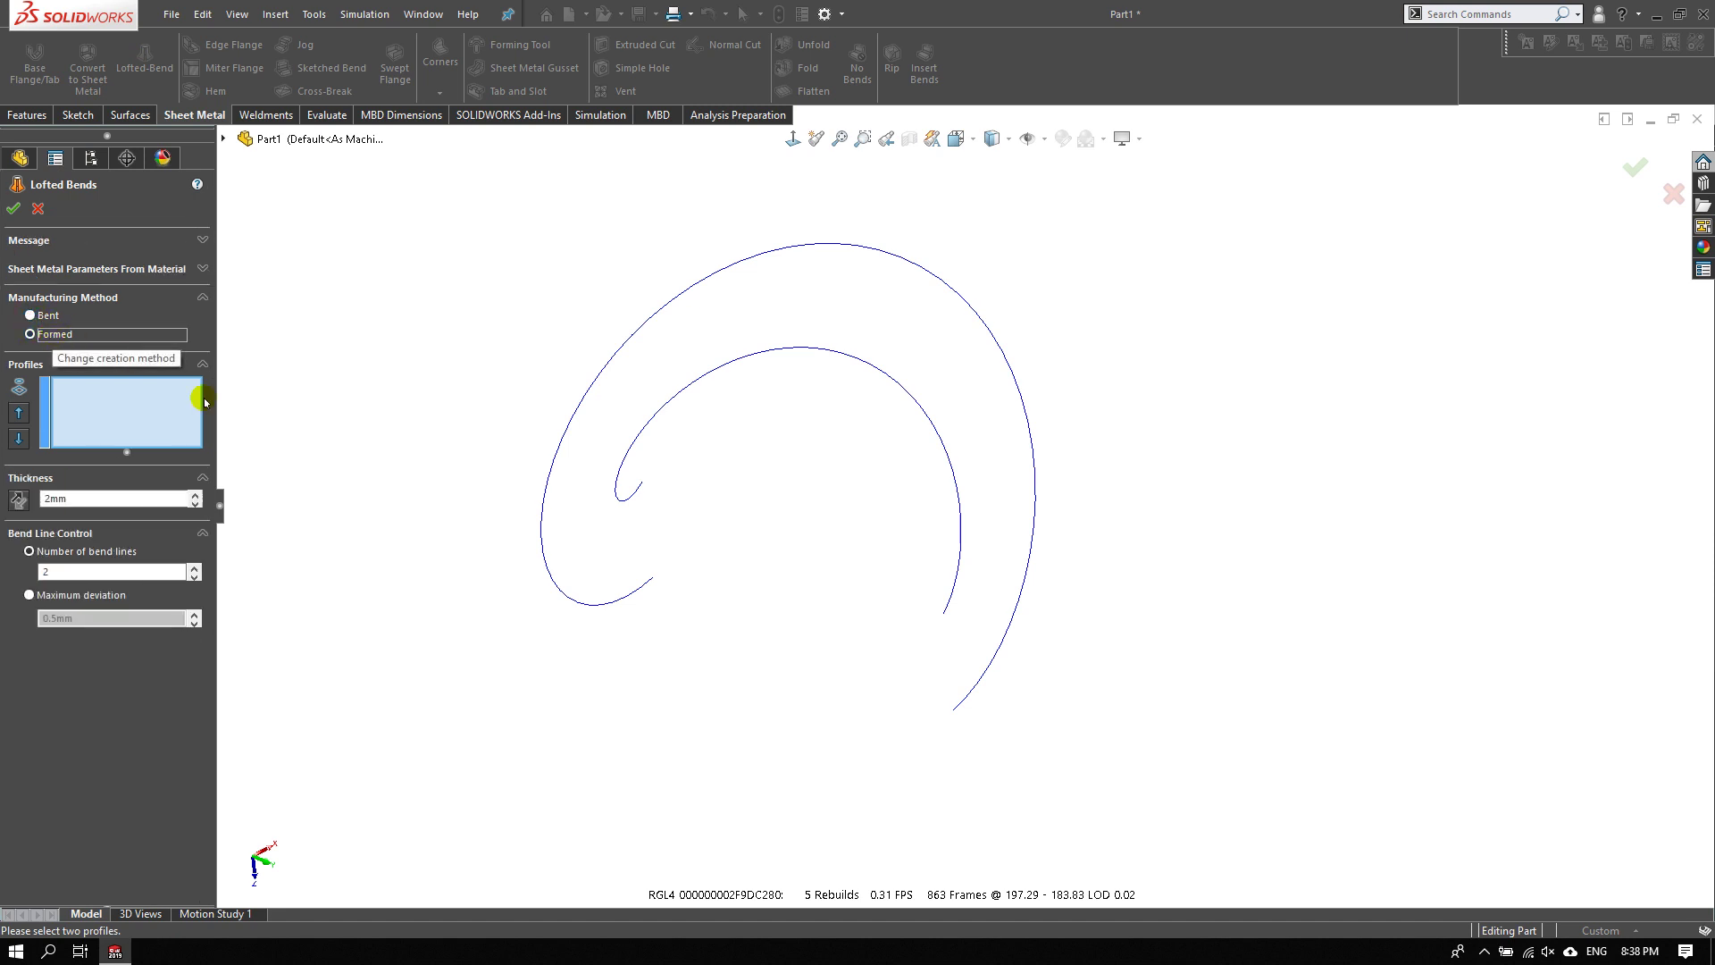
click(643, 489)
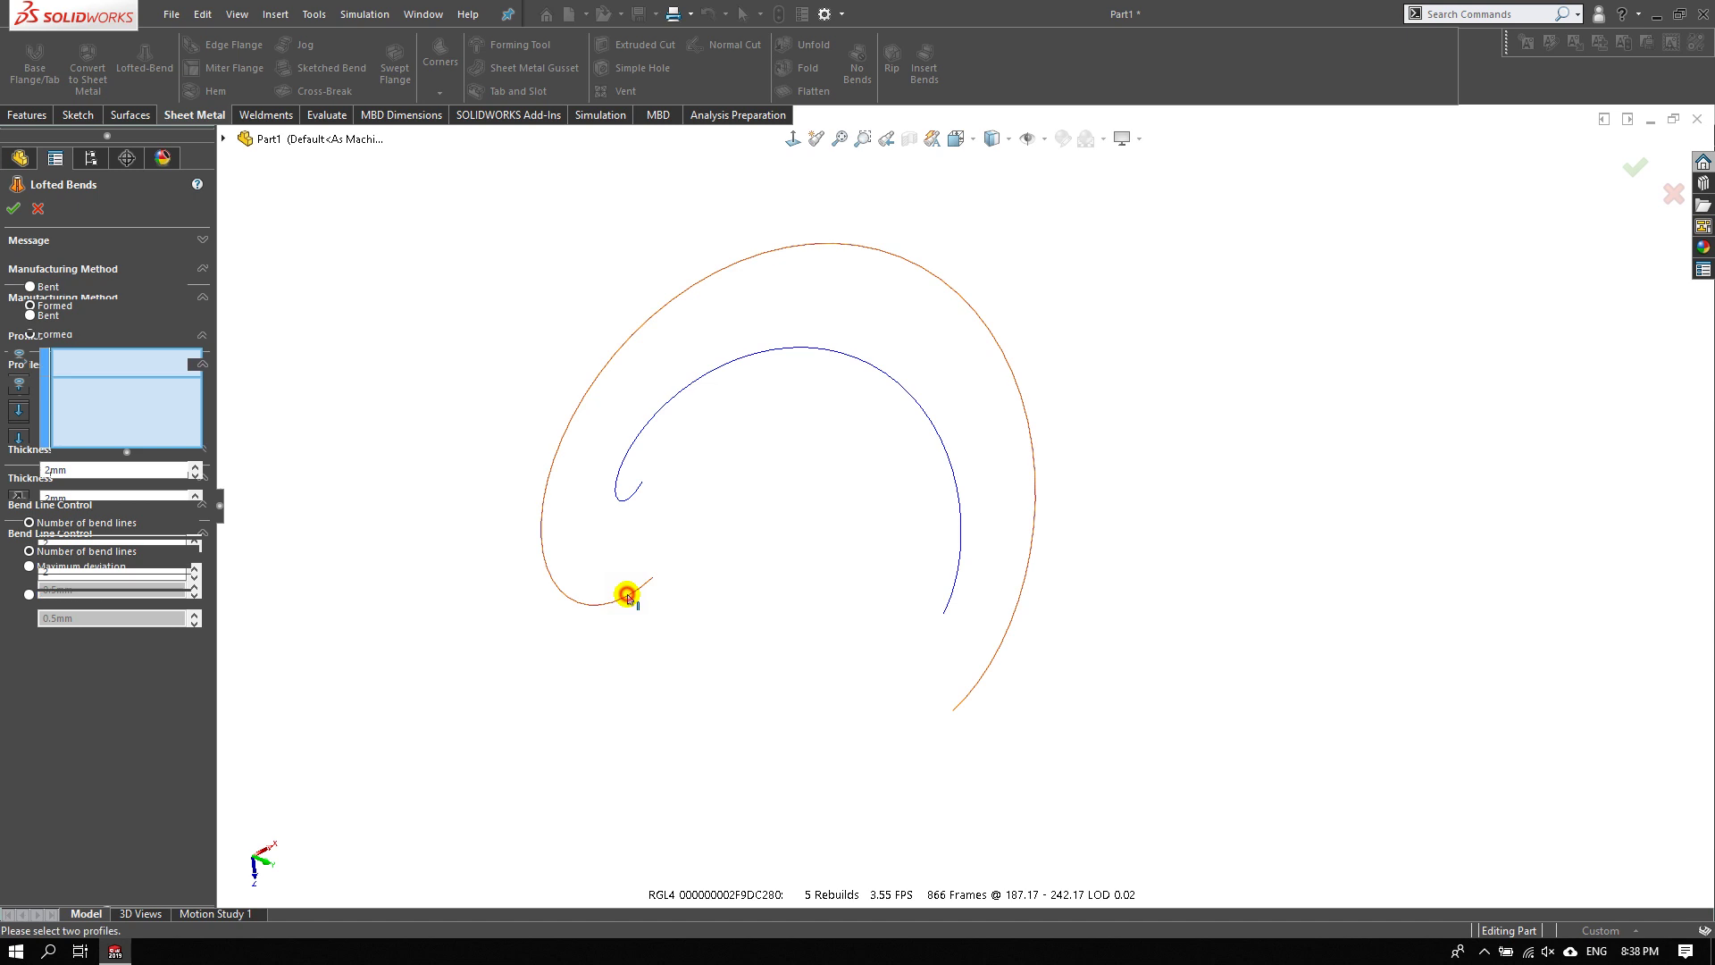
click(39, 211)
- Create 3DSketch1 holding a converted copy of the inner helix
click(408, 244)
click(67, 117)
click(24, 93)
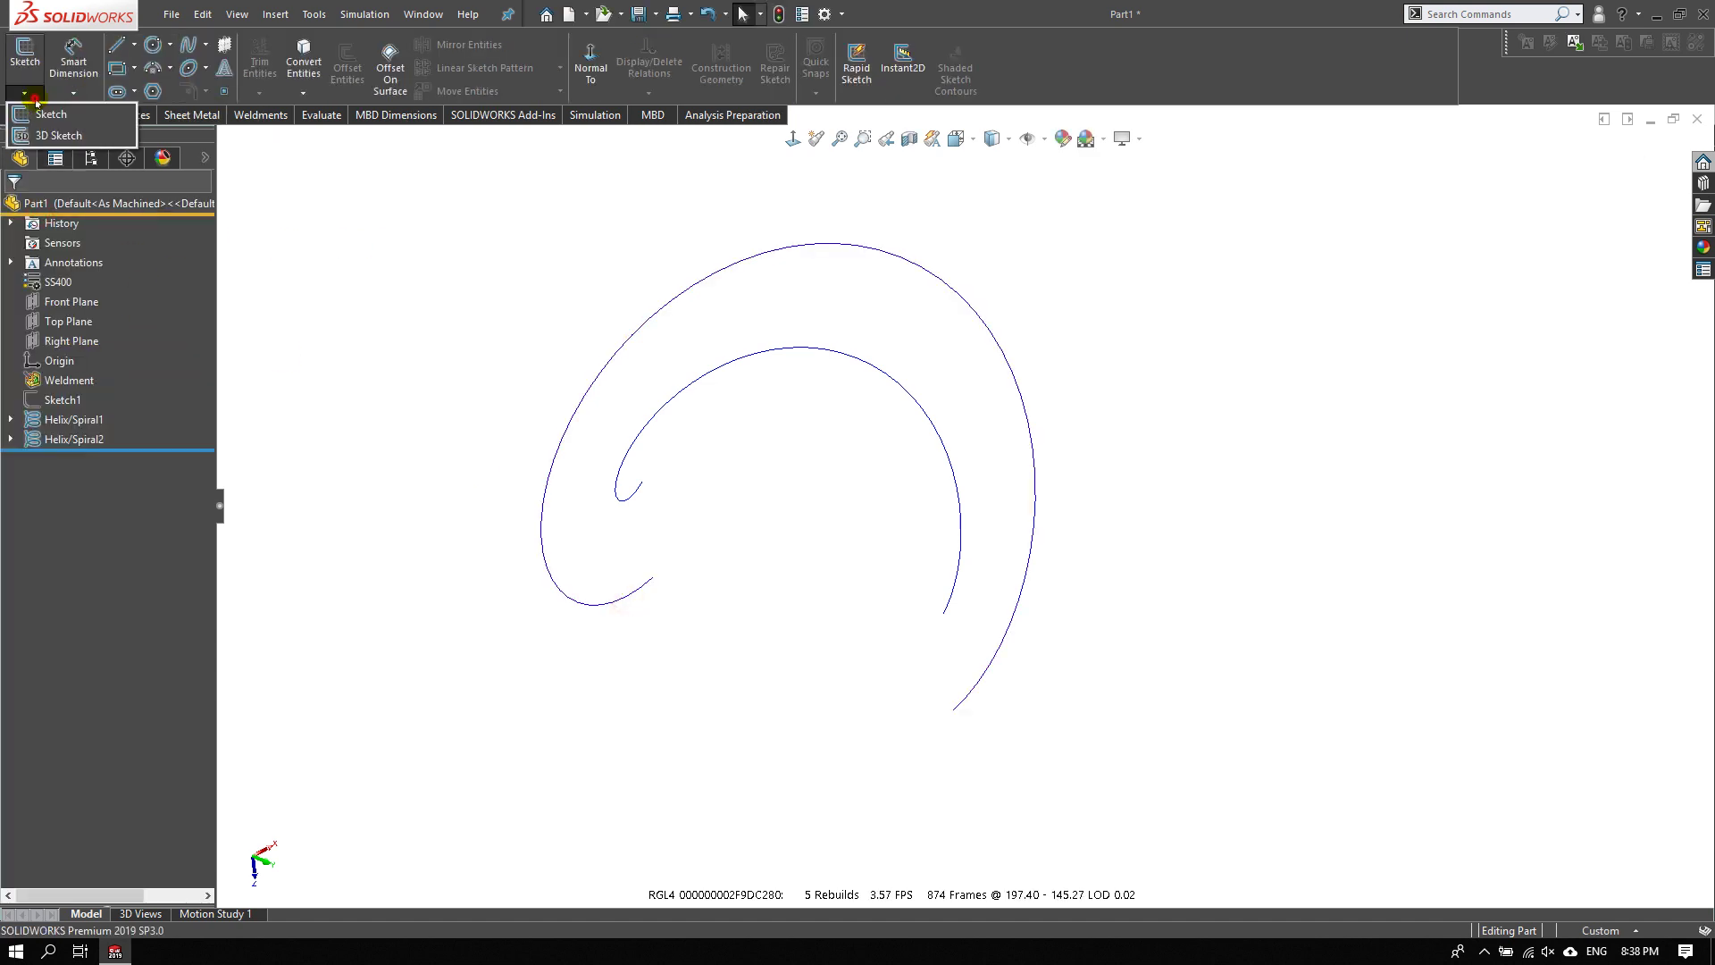
click(53, 137)
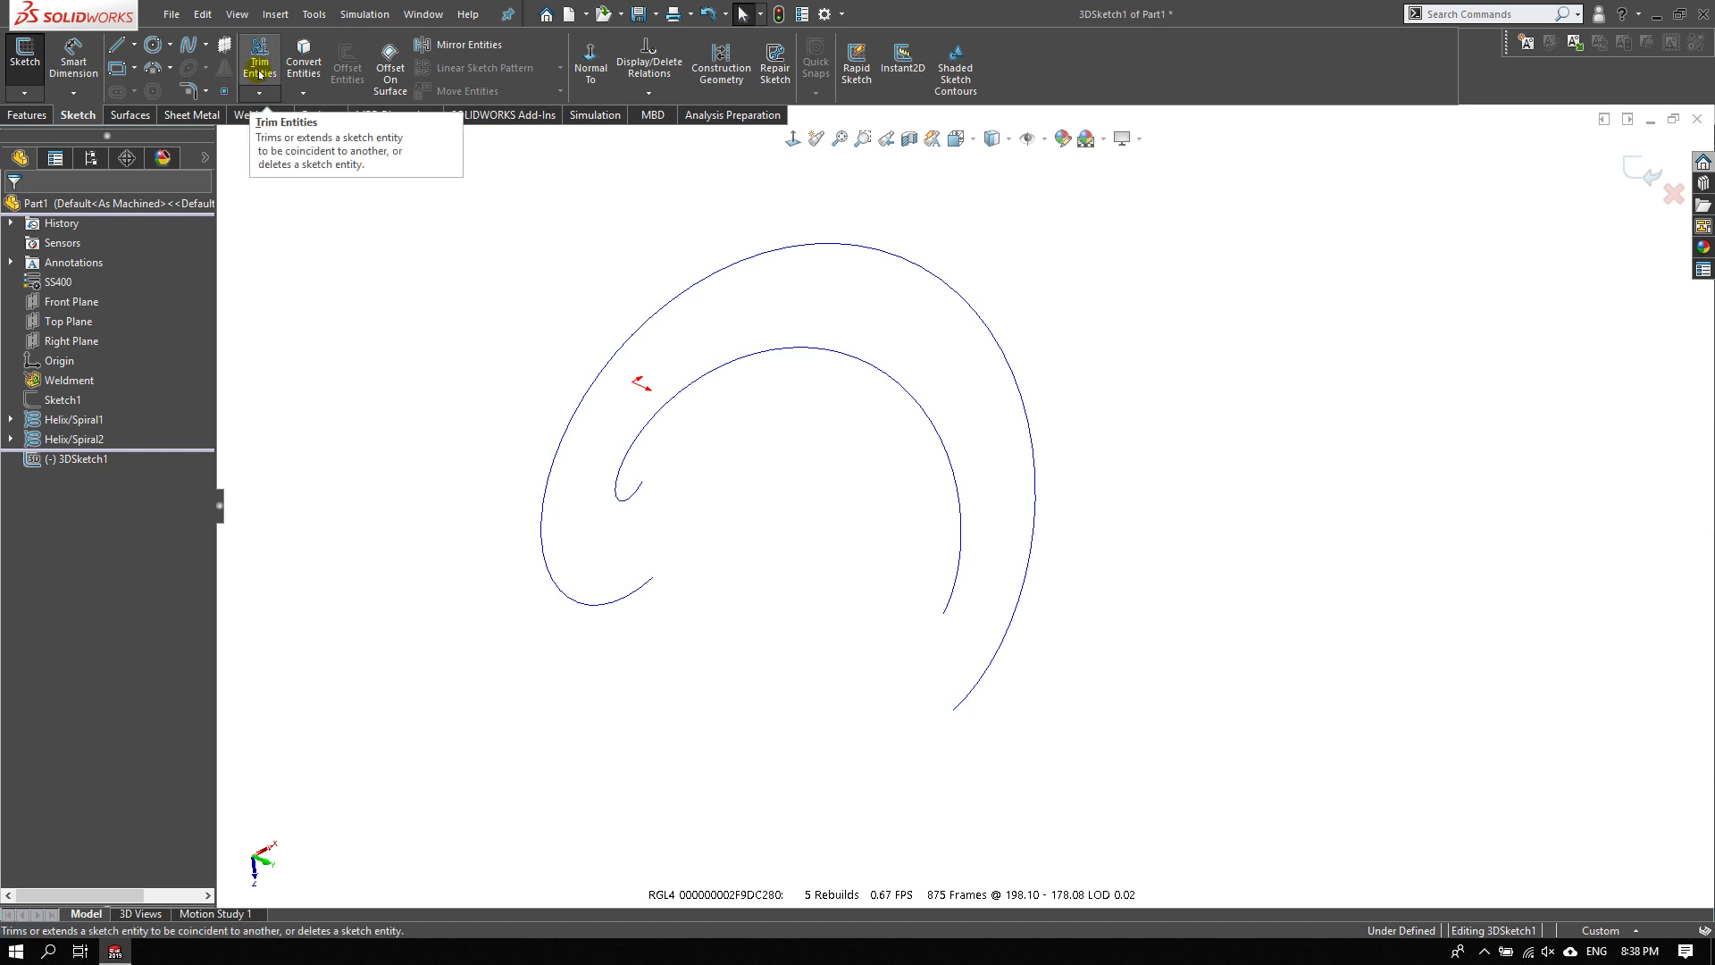
click(733, 366)
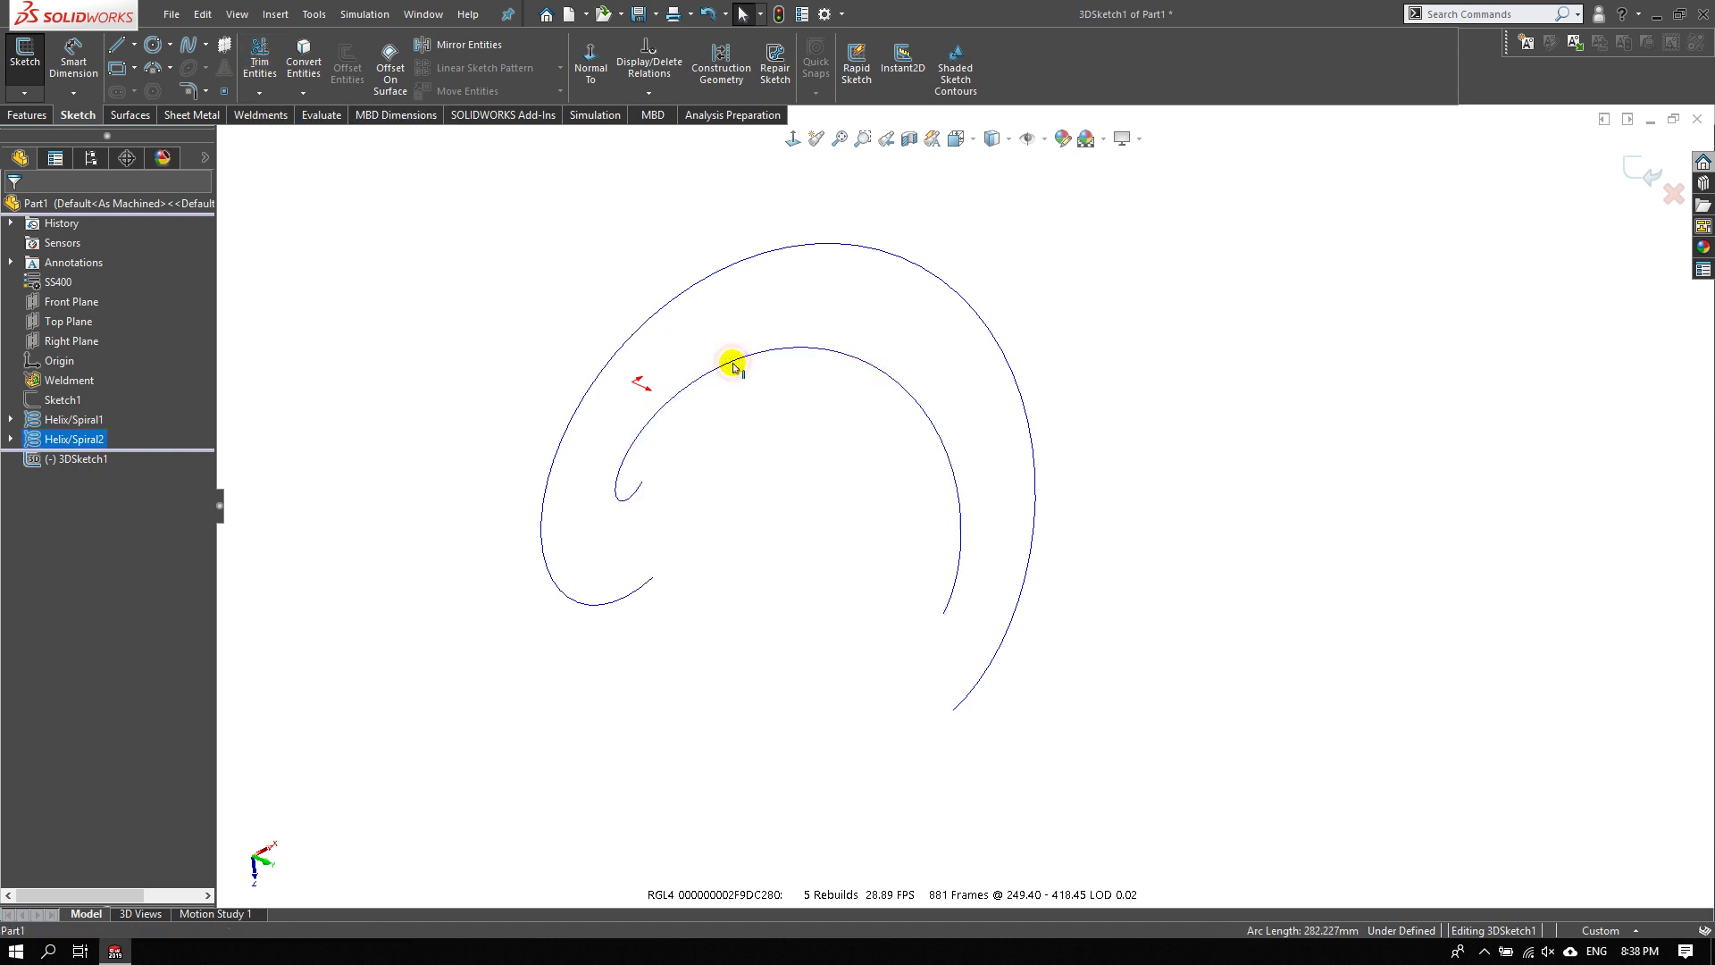
click(312, 72)
click(1644, 172)
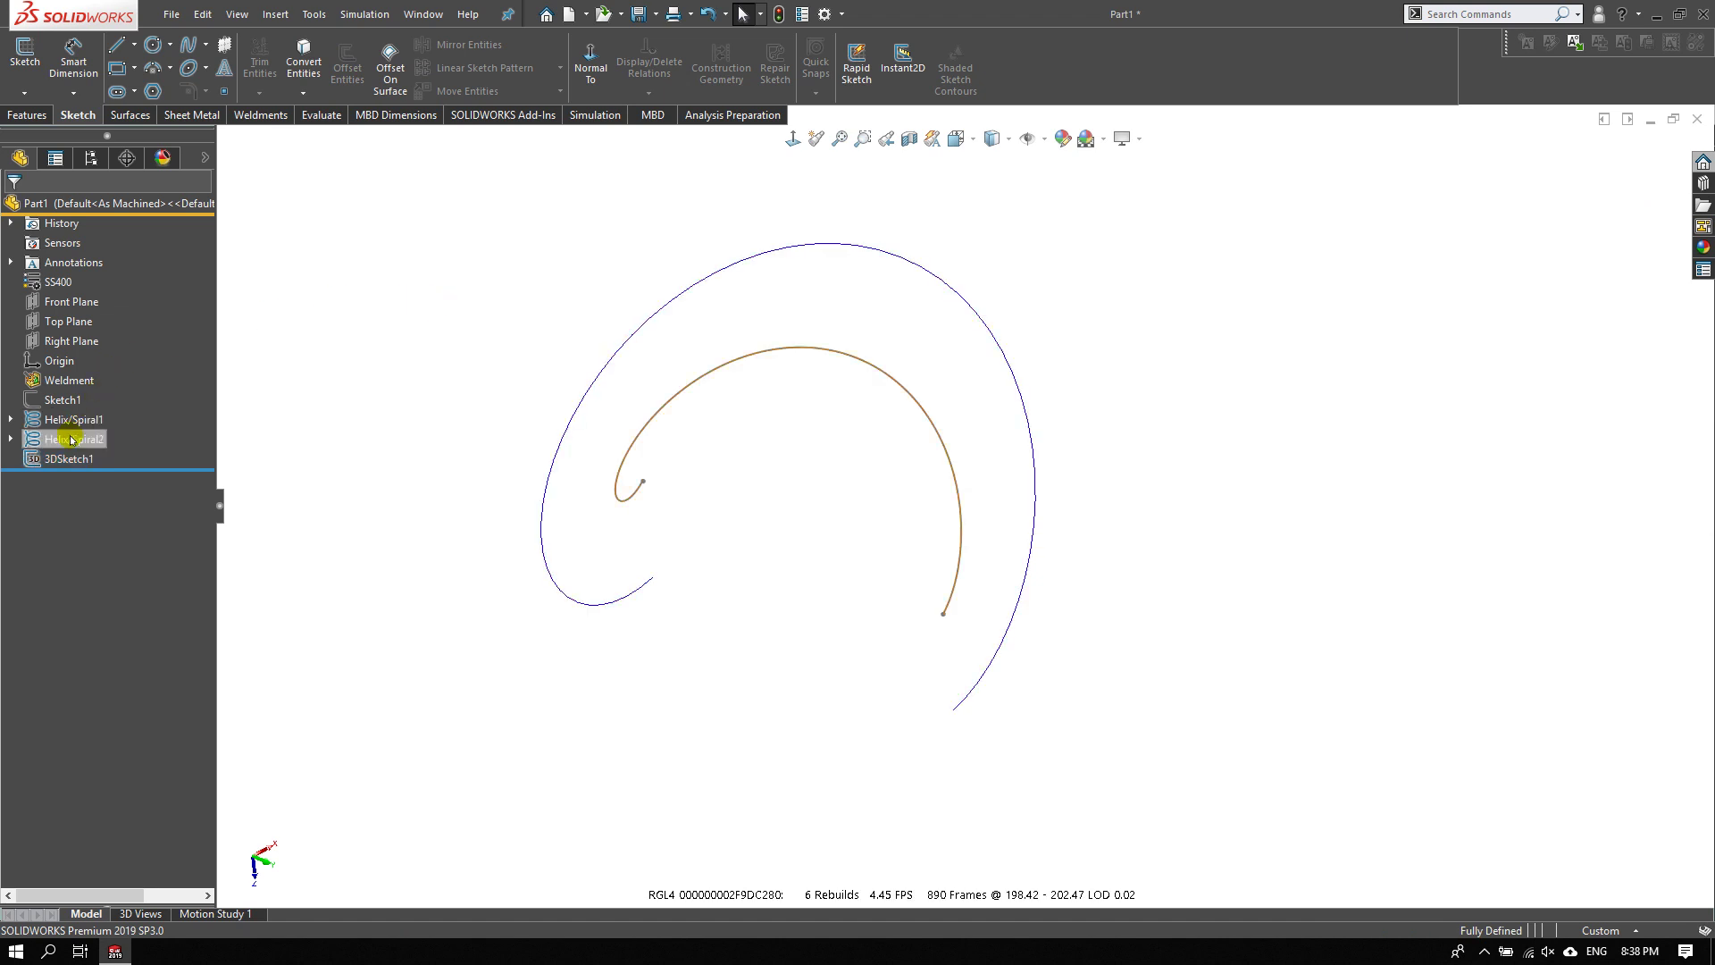
- Create 3DSketch2 holding a converted copy of the outer helix
click(23, 97)
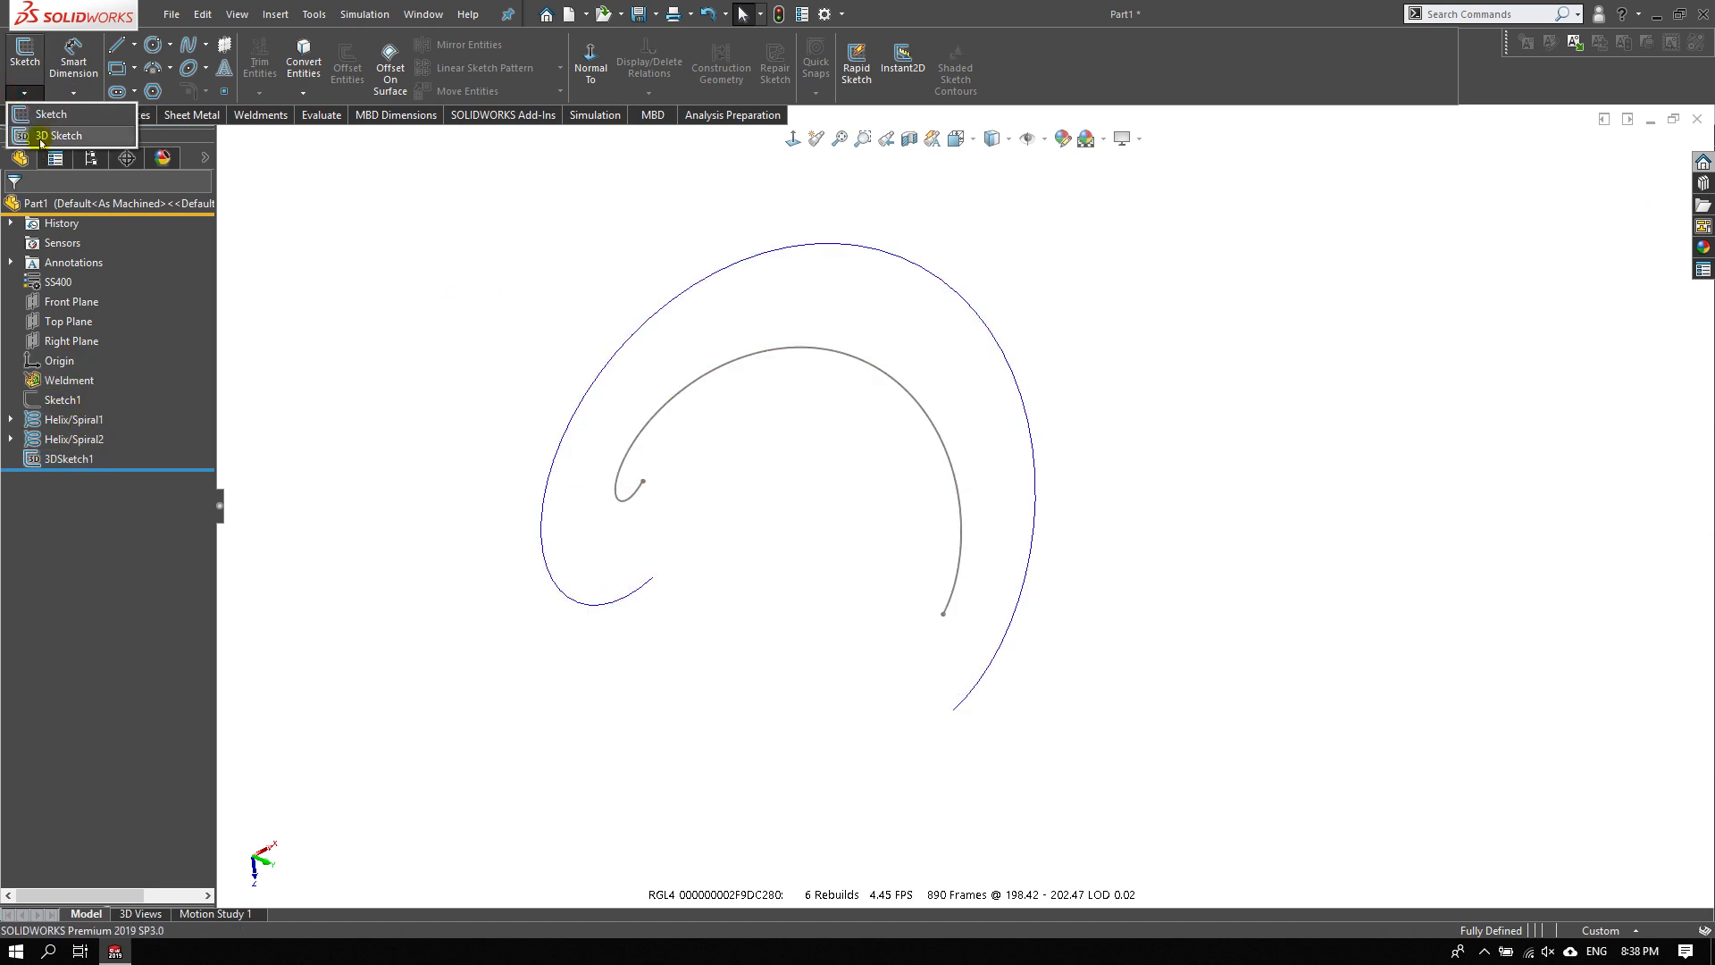
click(40, 134)
click(303, 56)
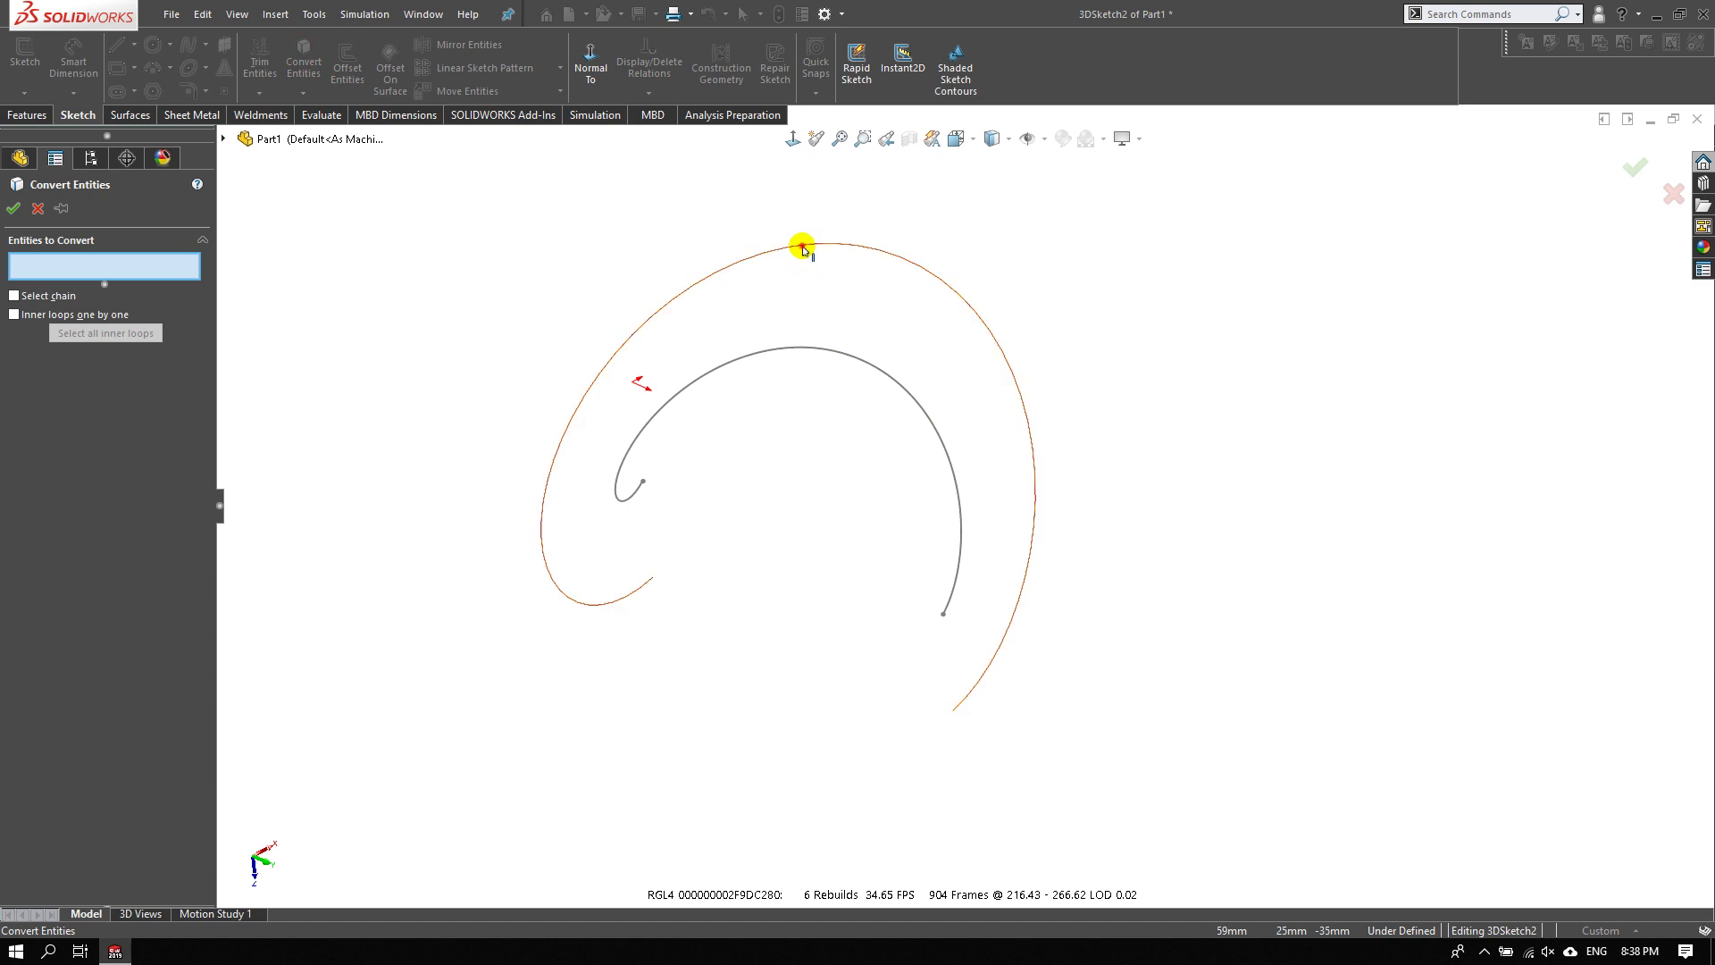
click(804, 245)
click(11, 214)
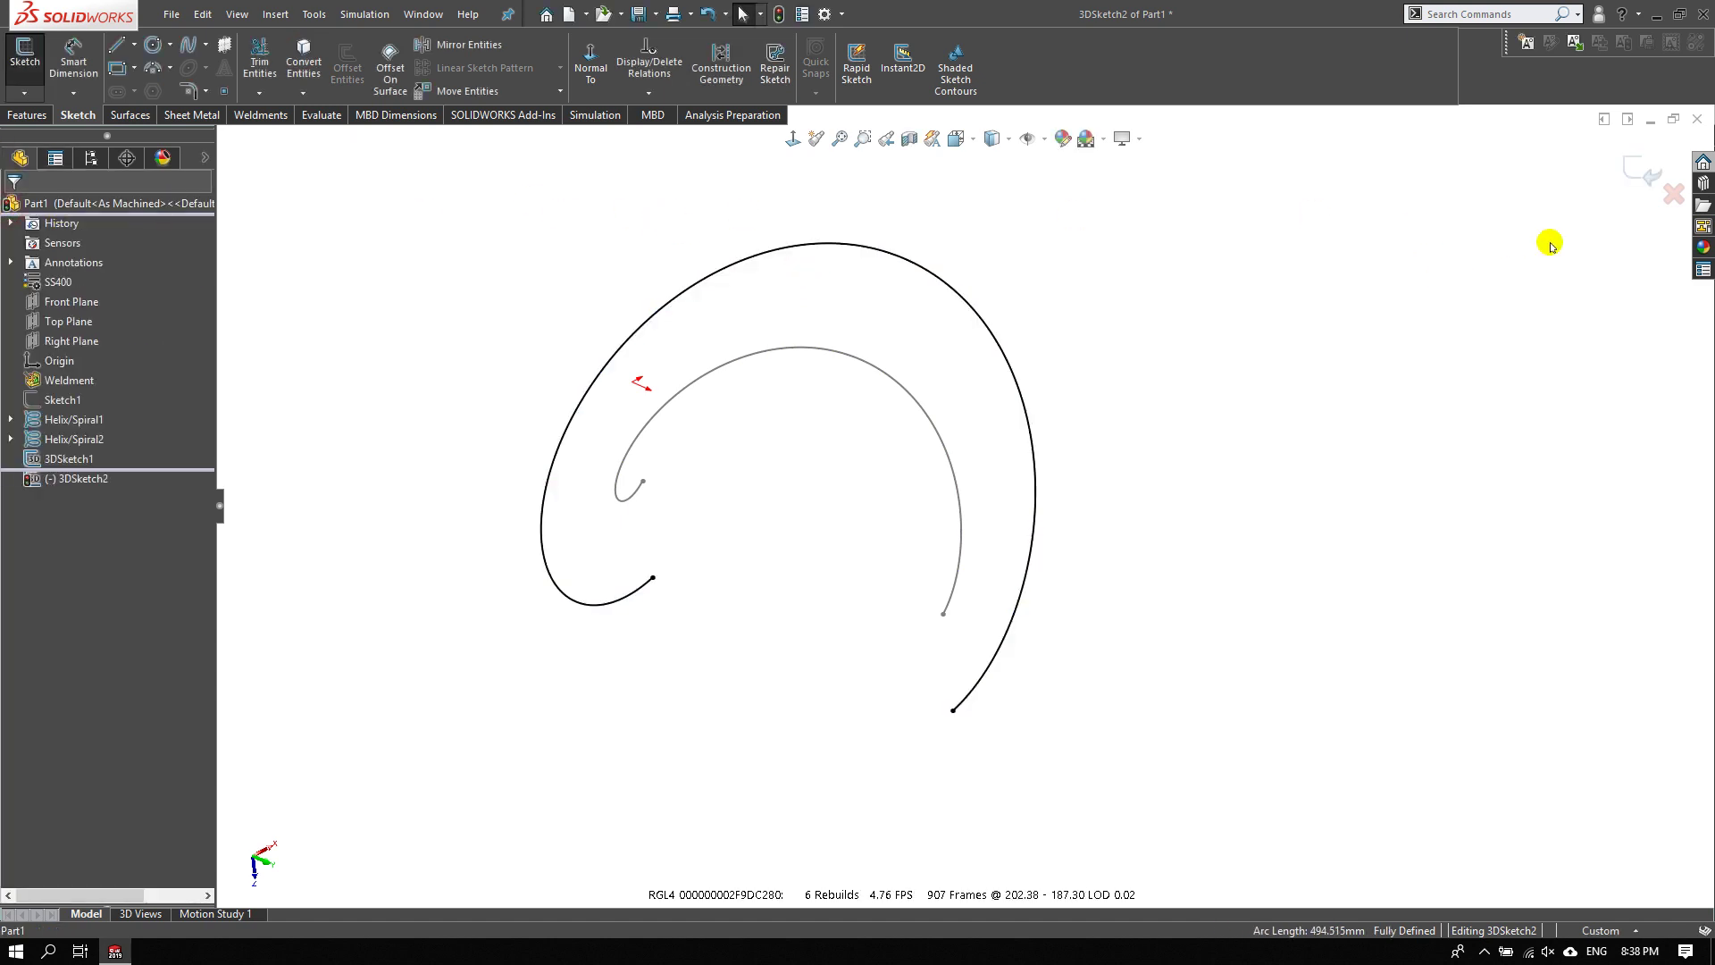
click(1642, 171)
click(191, 115)
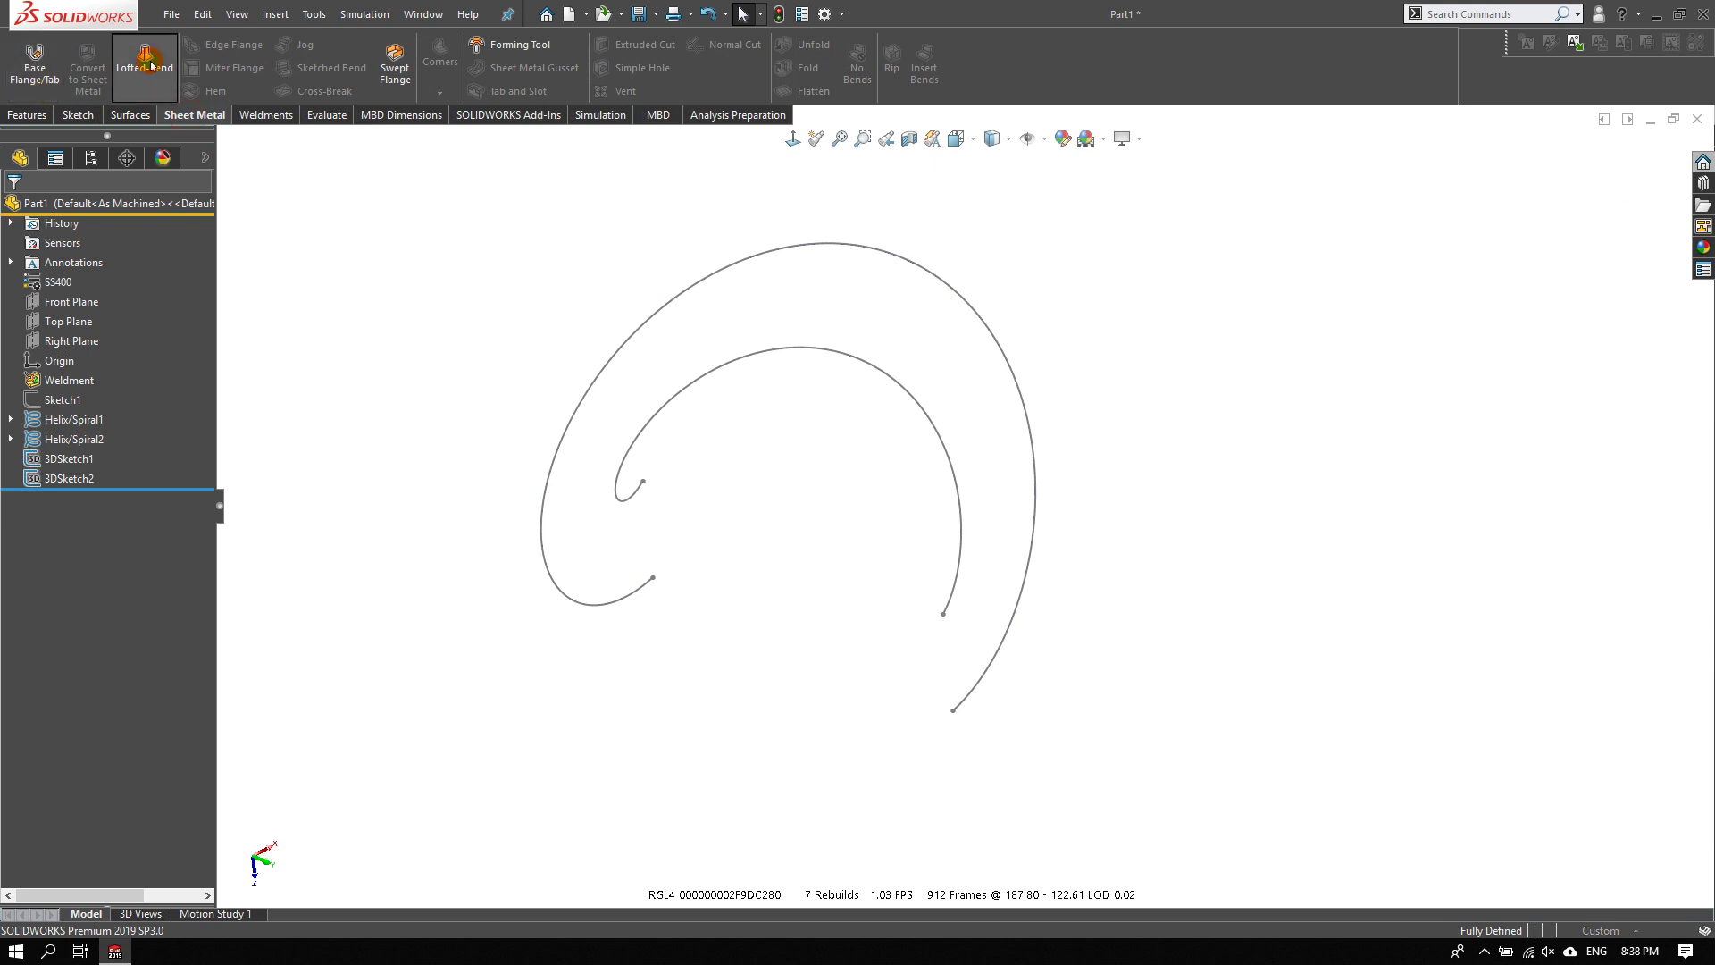
- Start a Formed lofted bend with 3DSketch1 and 3DSketch2 as profiles
click(145, 62)
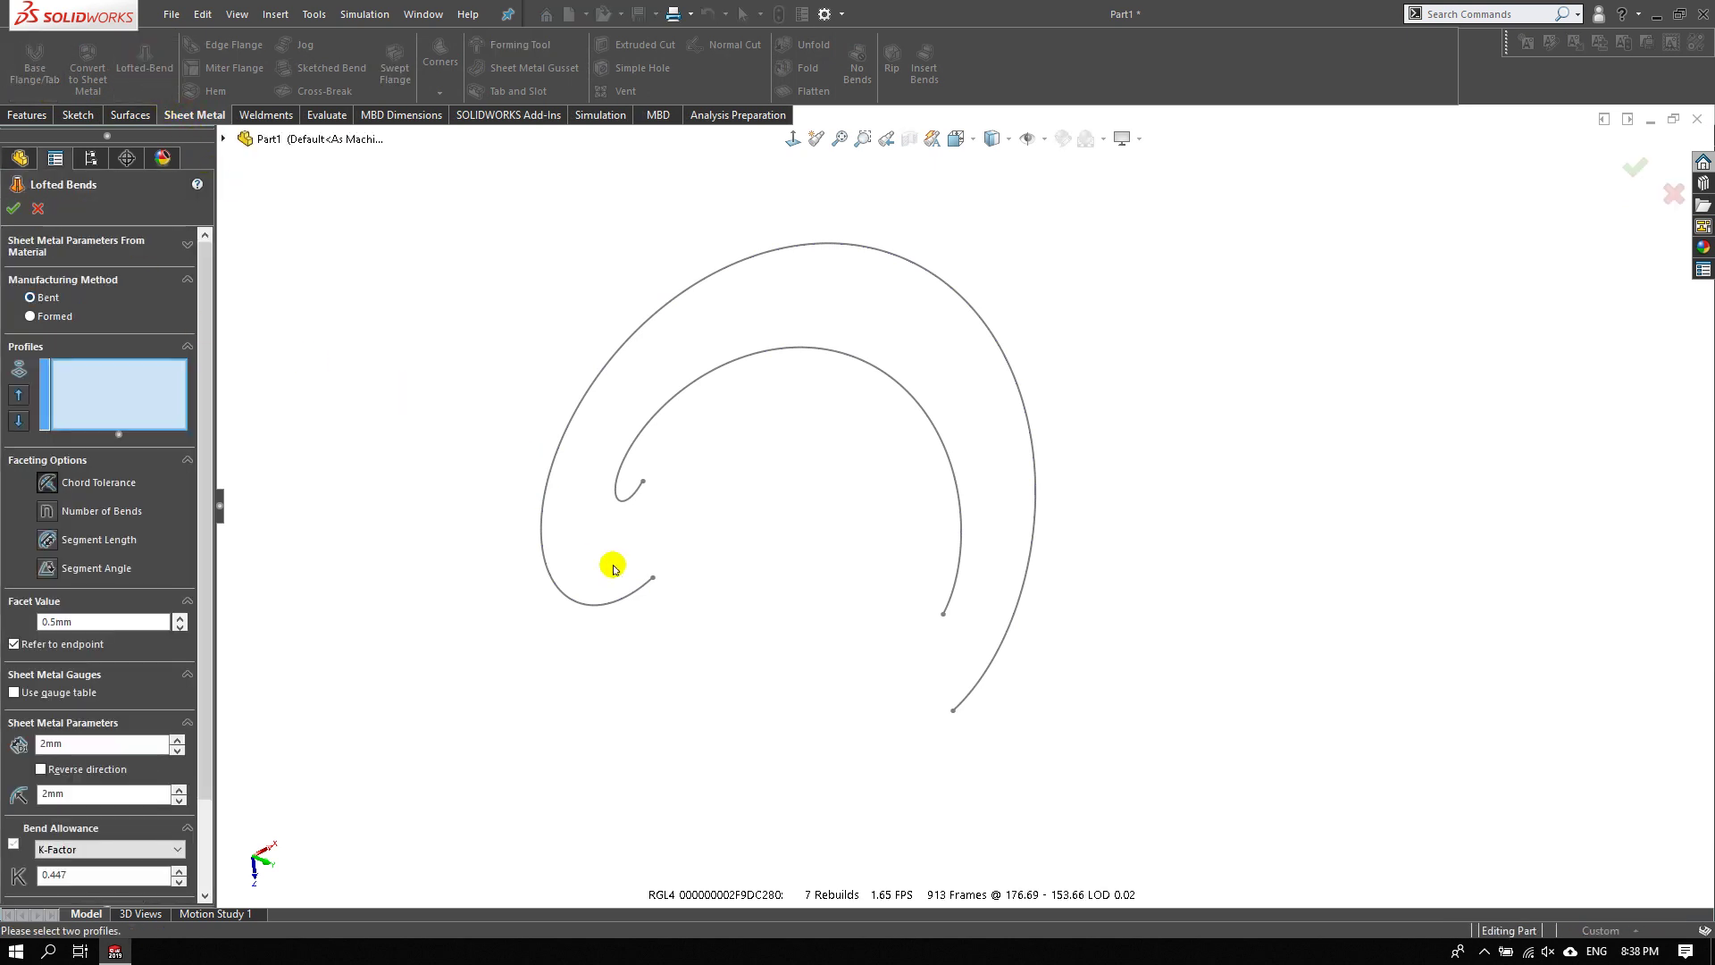
click(29, 316)
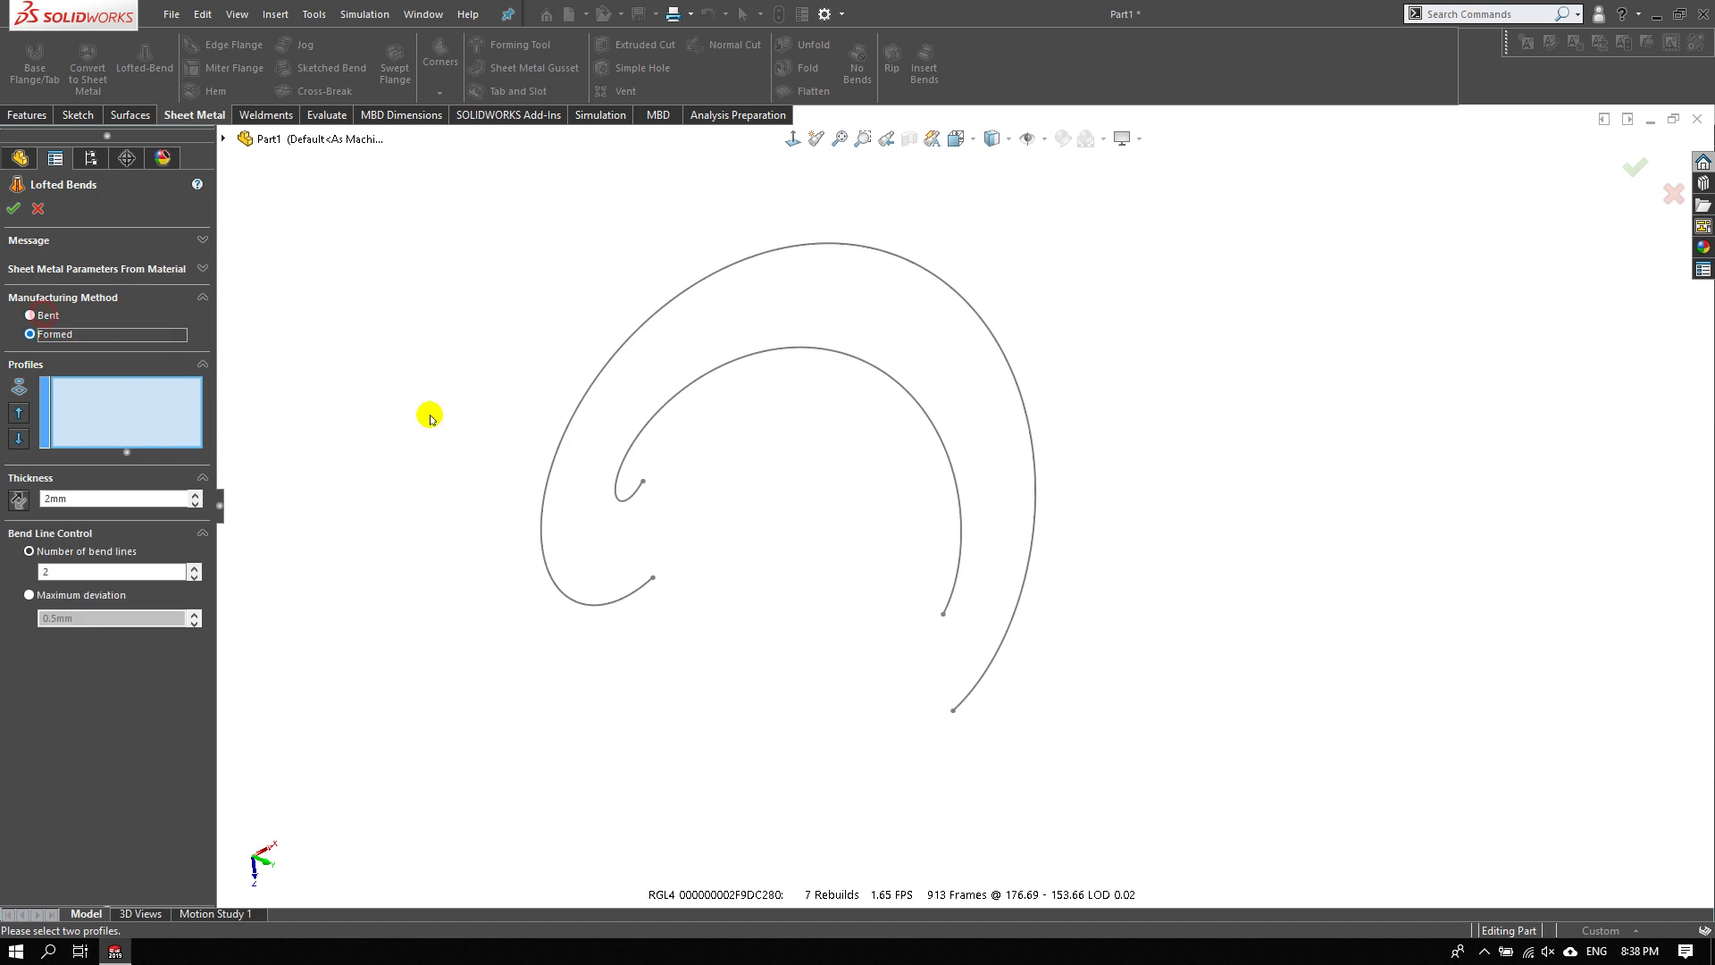
click(642, 486)
click(652, 579)
mouse_move(720, 581)
middle_down()
mouse_move(728, 425)
mouse_move(804, 238)
middle_up()
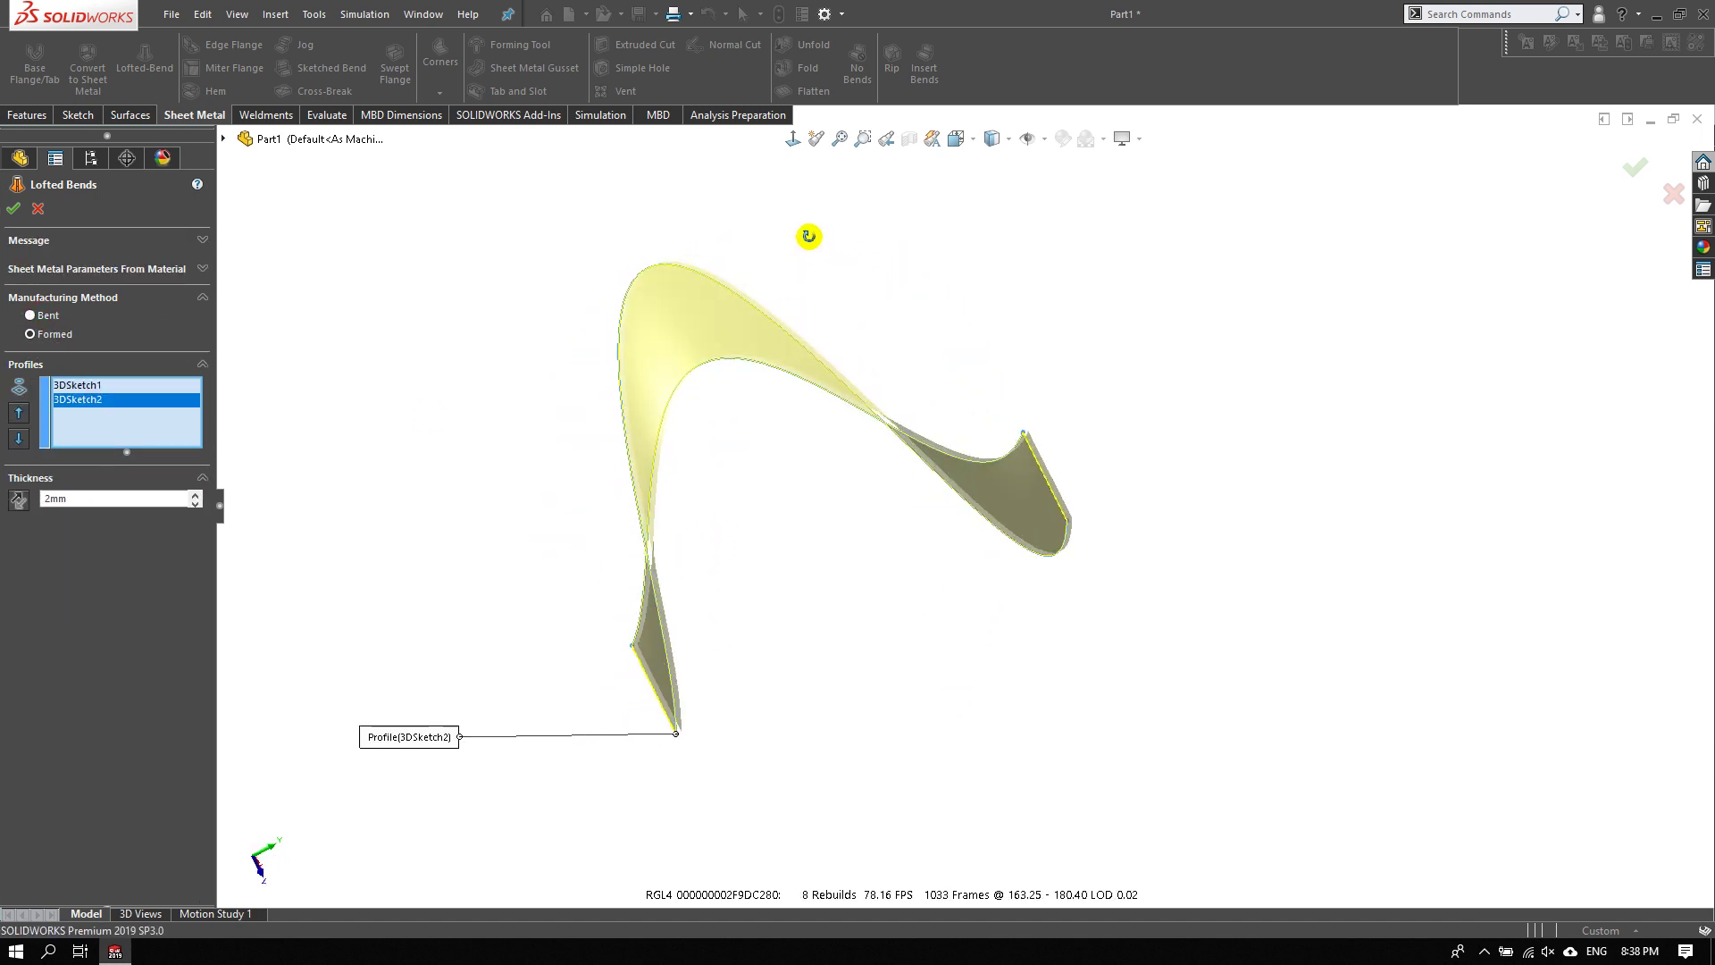
- Set the lofted bend thickness to 4 mm and confirm the feature
scroll(712, 733, down, 5)
text(4)
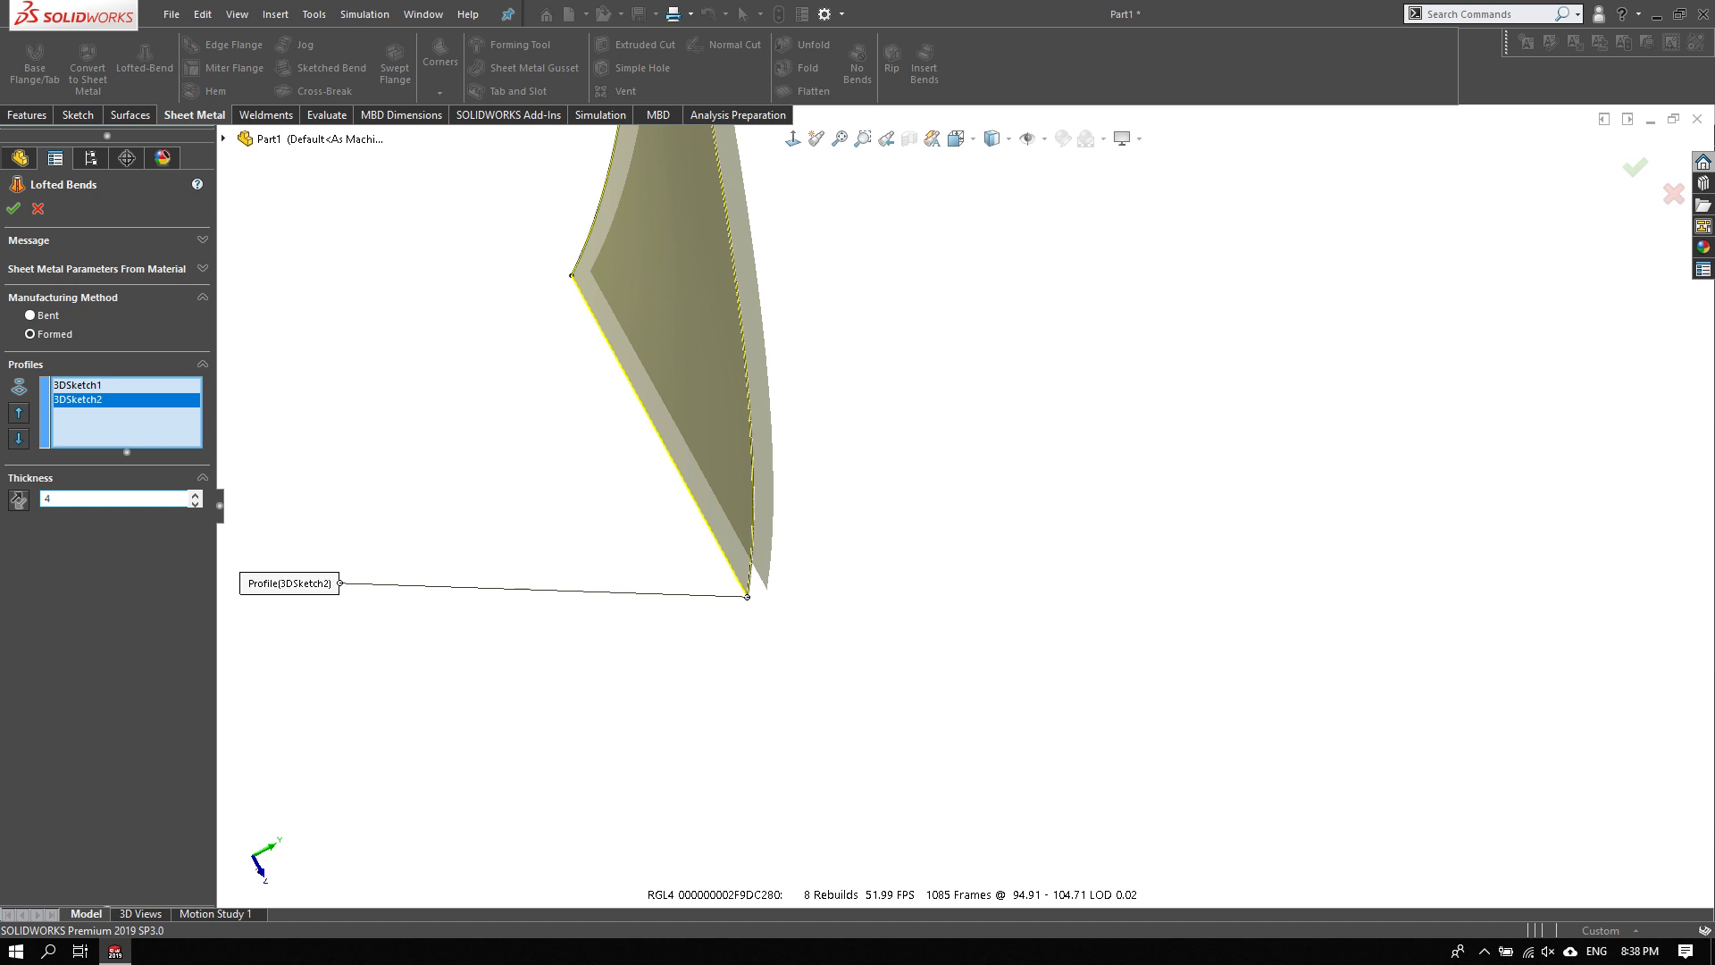
key(Return)
mouse_move(276, 437)
middle_down()
mouse_move(501, 414)
mouse_move(938, 471)
middle_up()
scroll(1102, 394, down, 3)
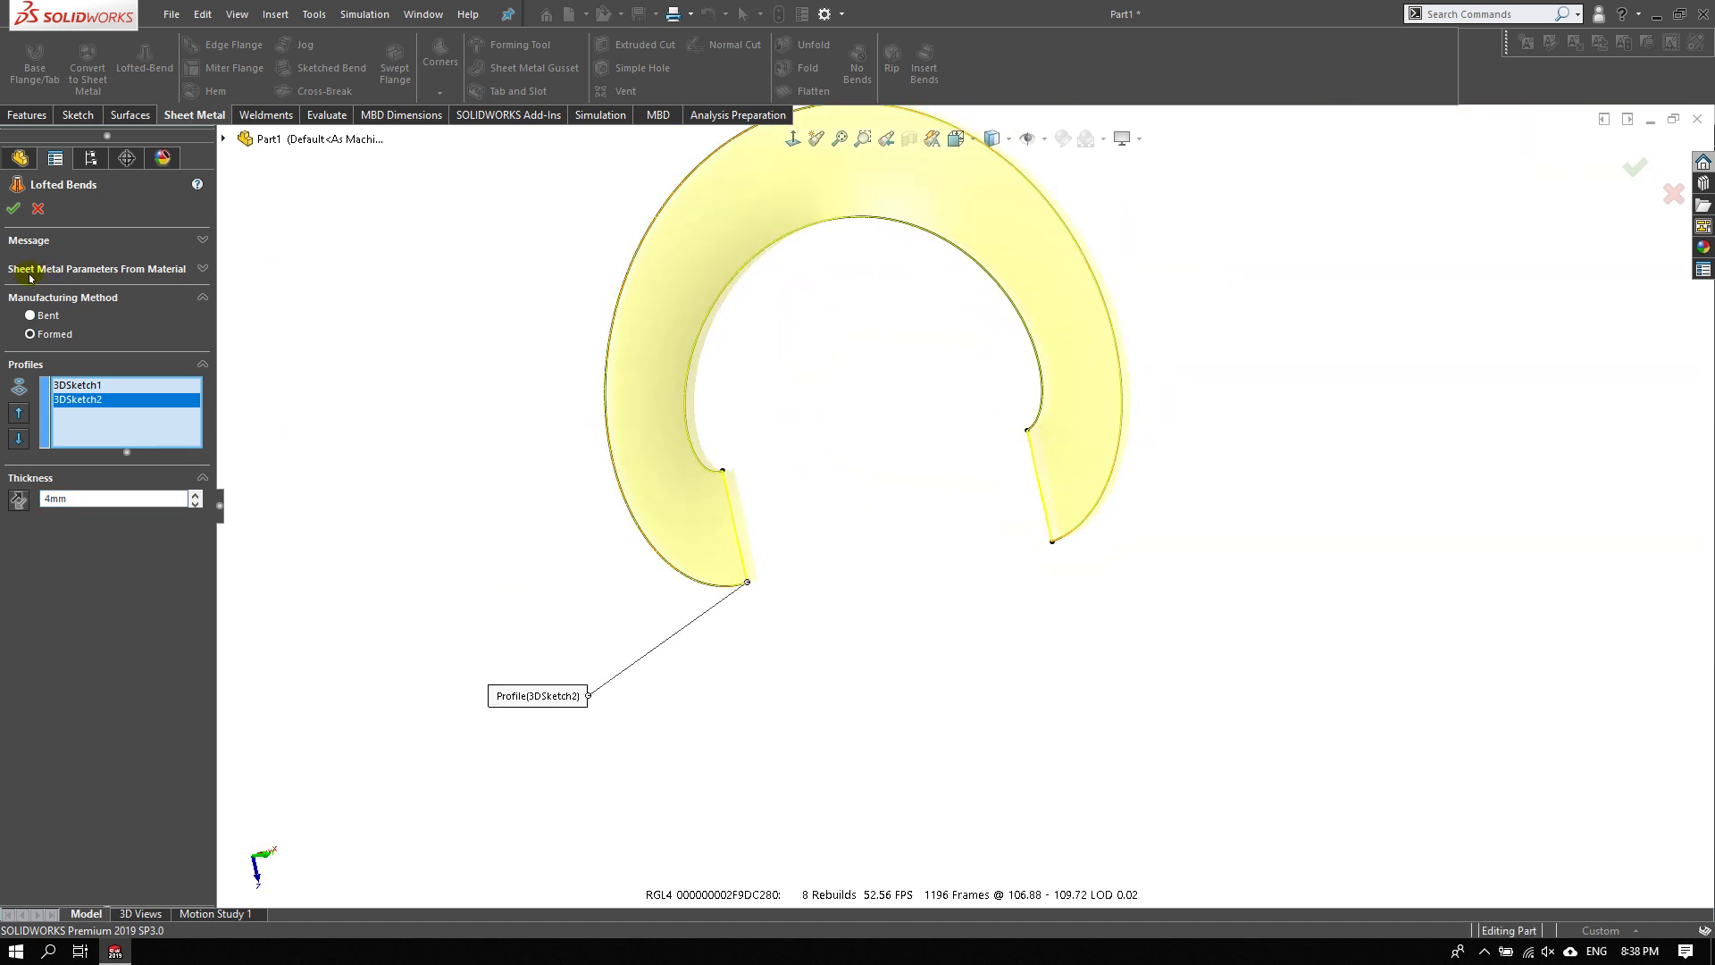
click(14, 208)
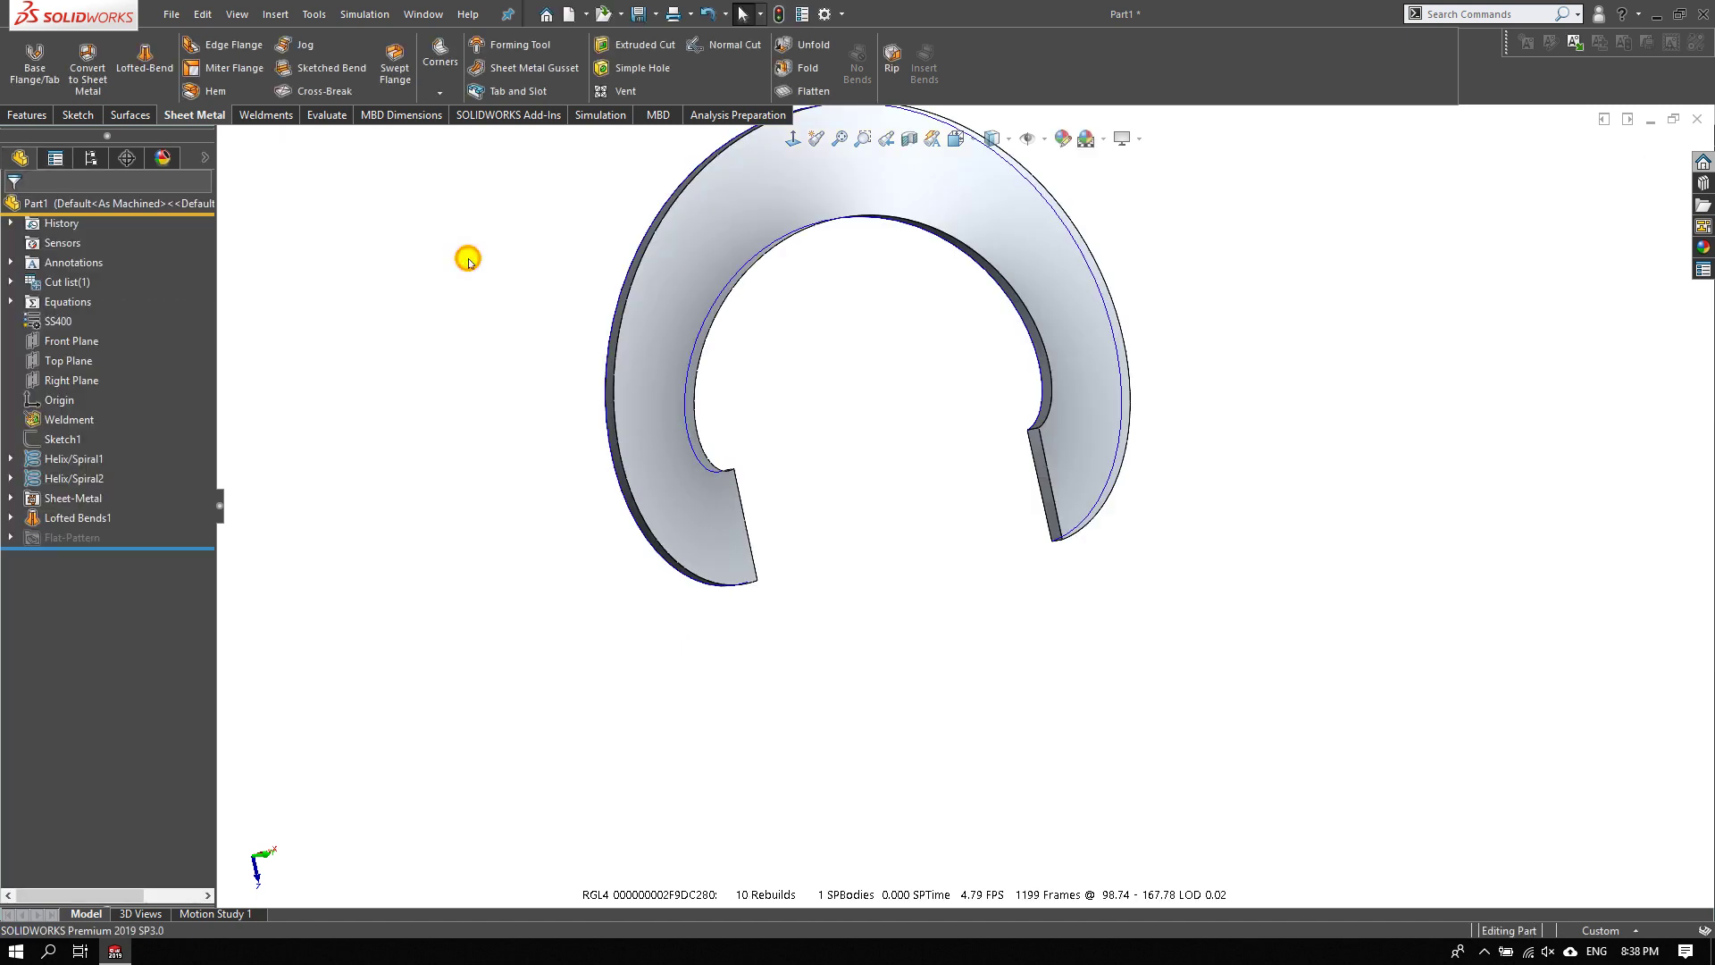
- Unfold the freeform bend flat, fixing the edge at the strip's end
key(f)
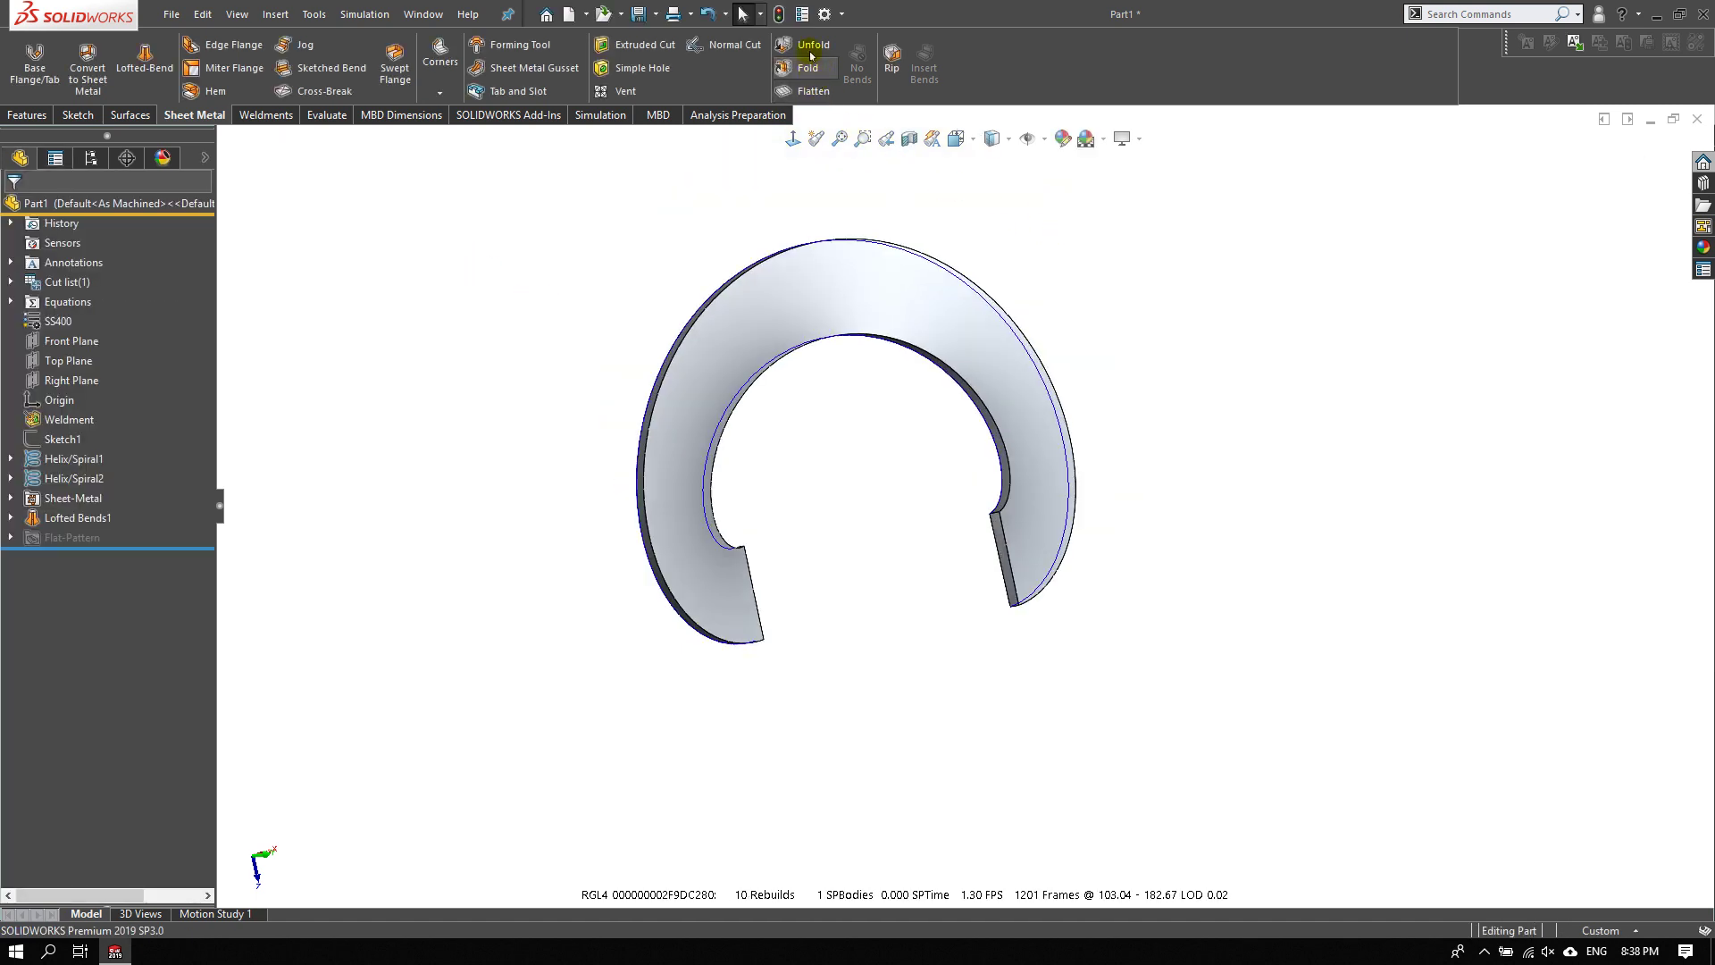
click(810, 49)
mouse_move(785, 693)
middle_down()
mouse_move(735, 625)
mouse_move(728, 315)
middle_up()
scroll(762, 596, down, 3)
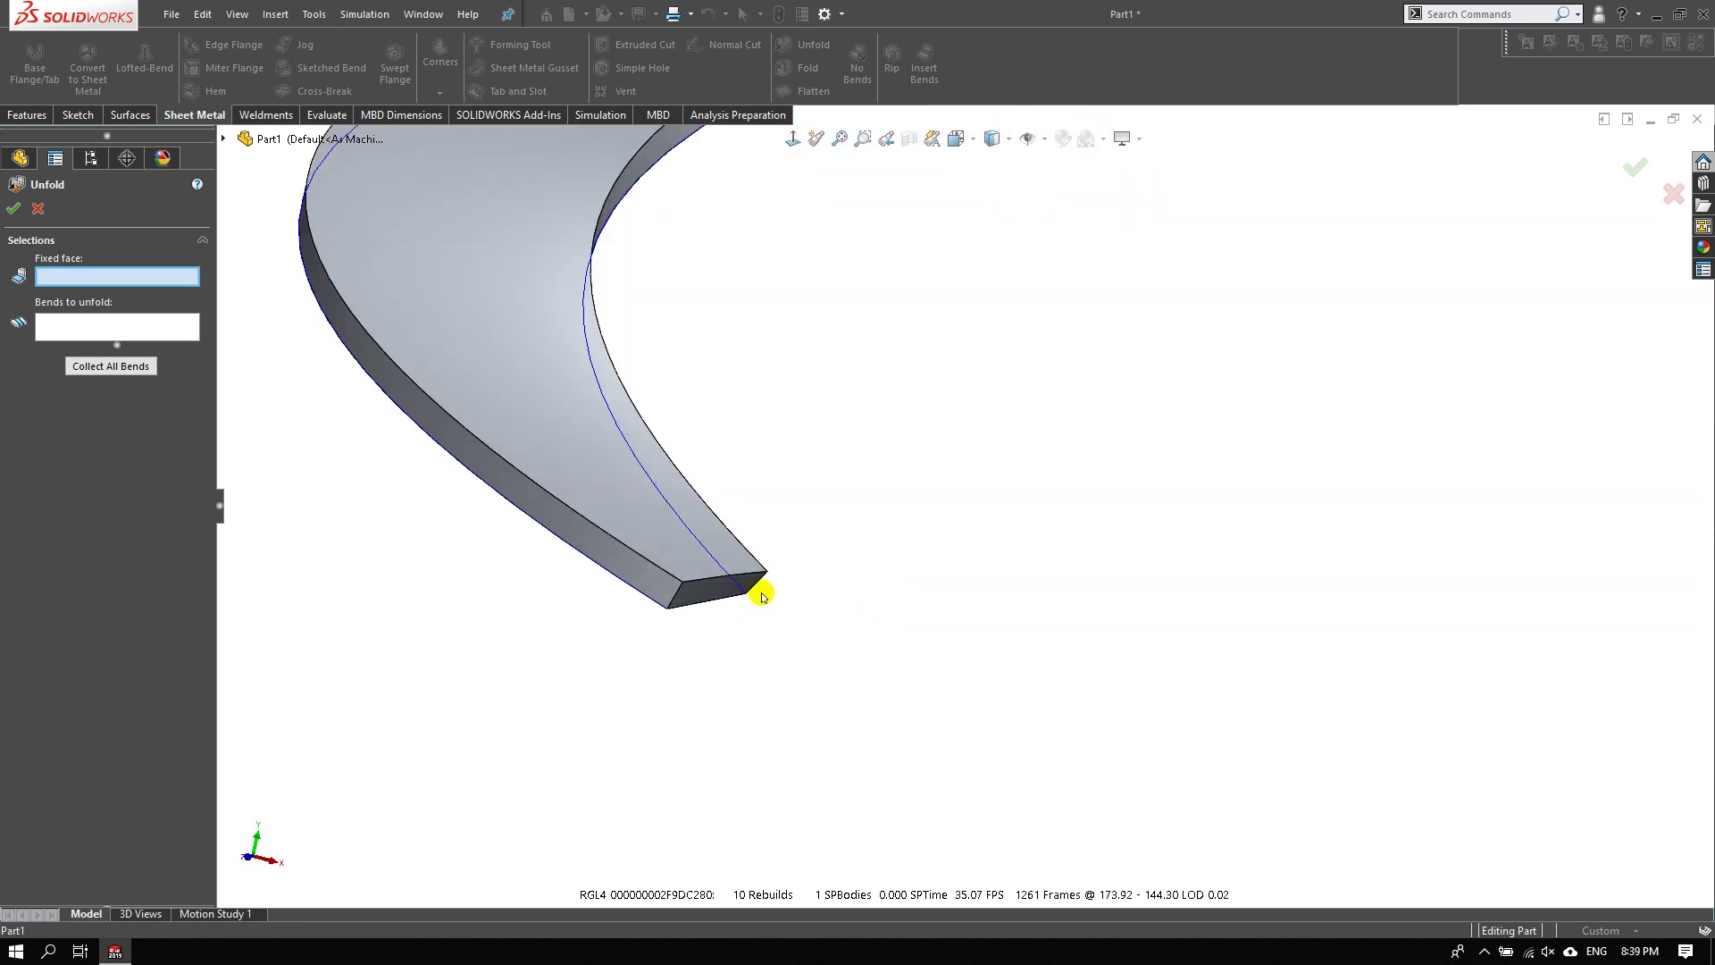
click(672, 610)
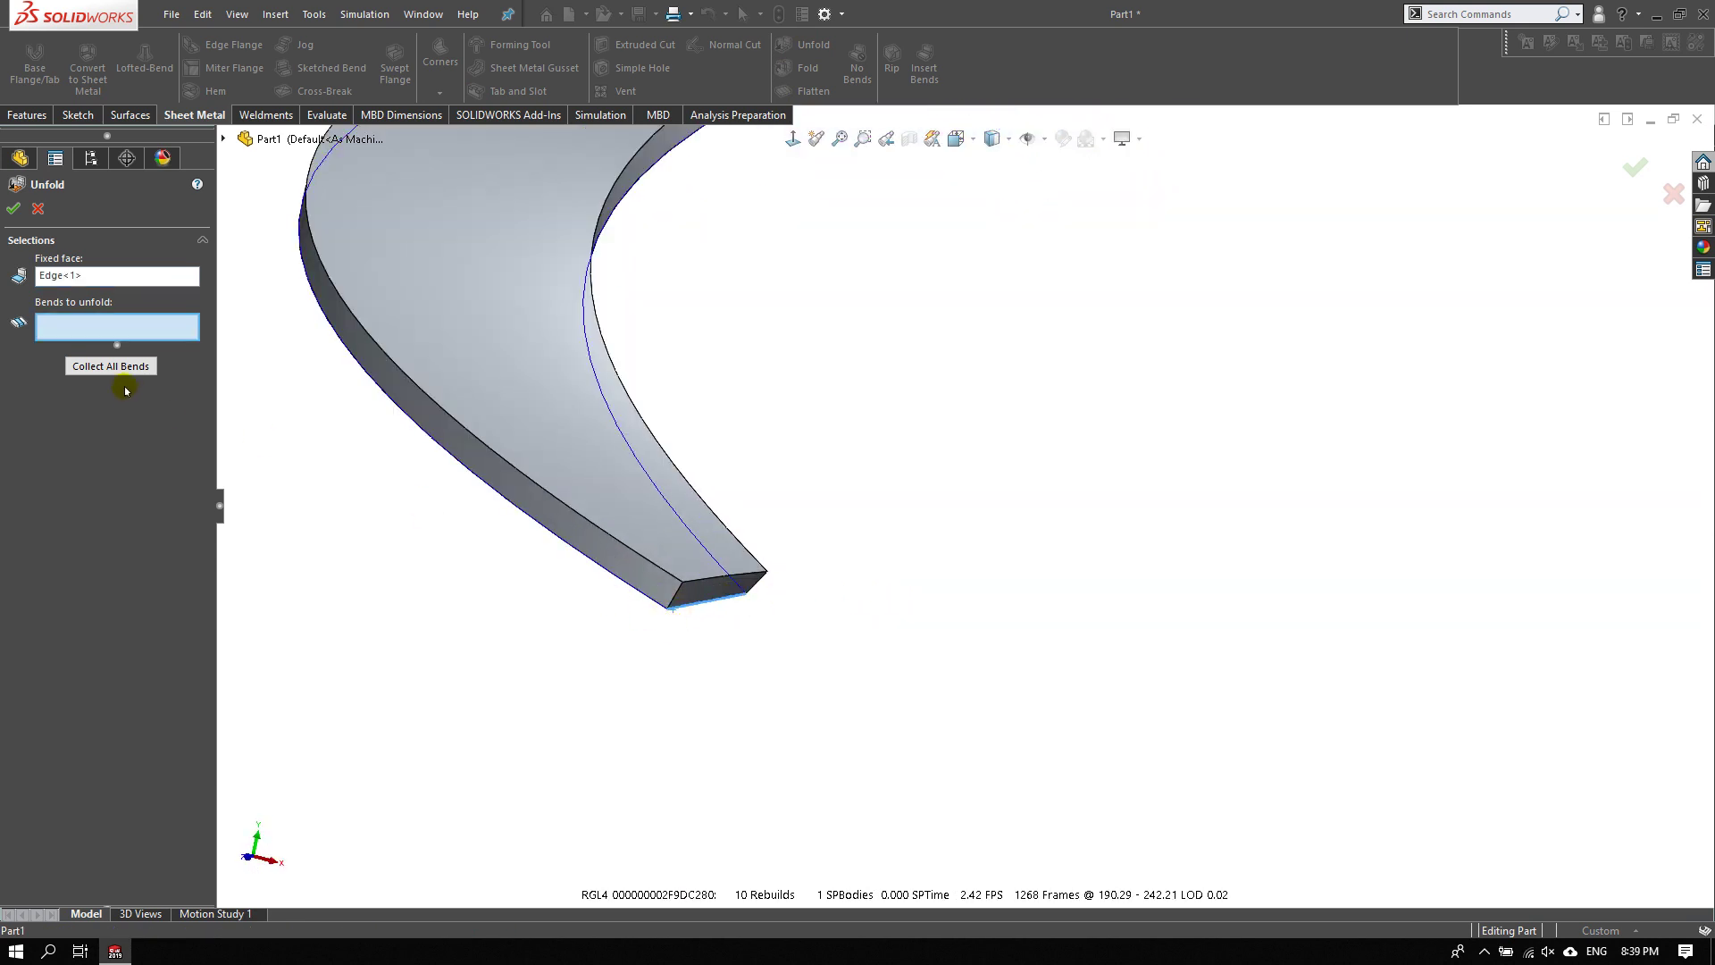
click(108, 367)
key(f)
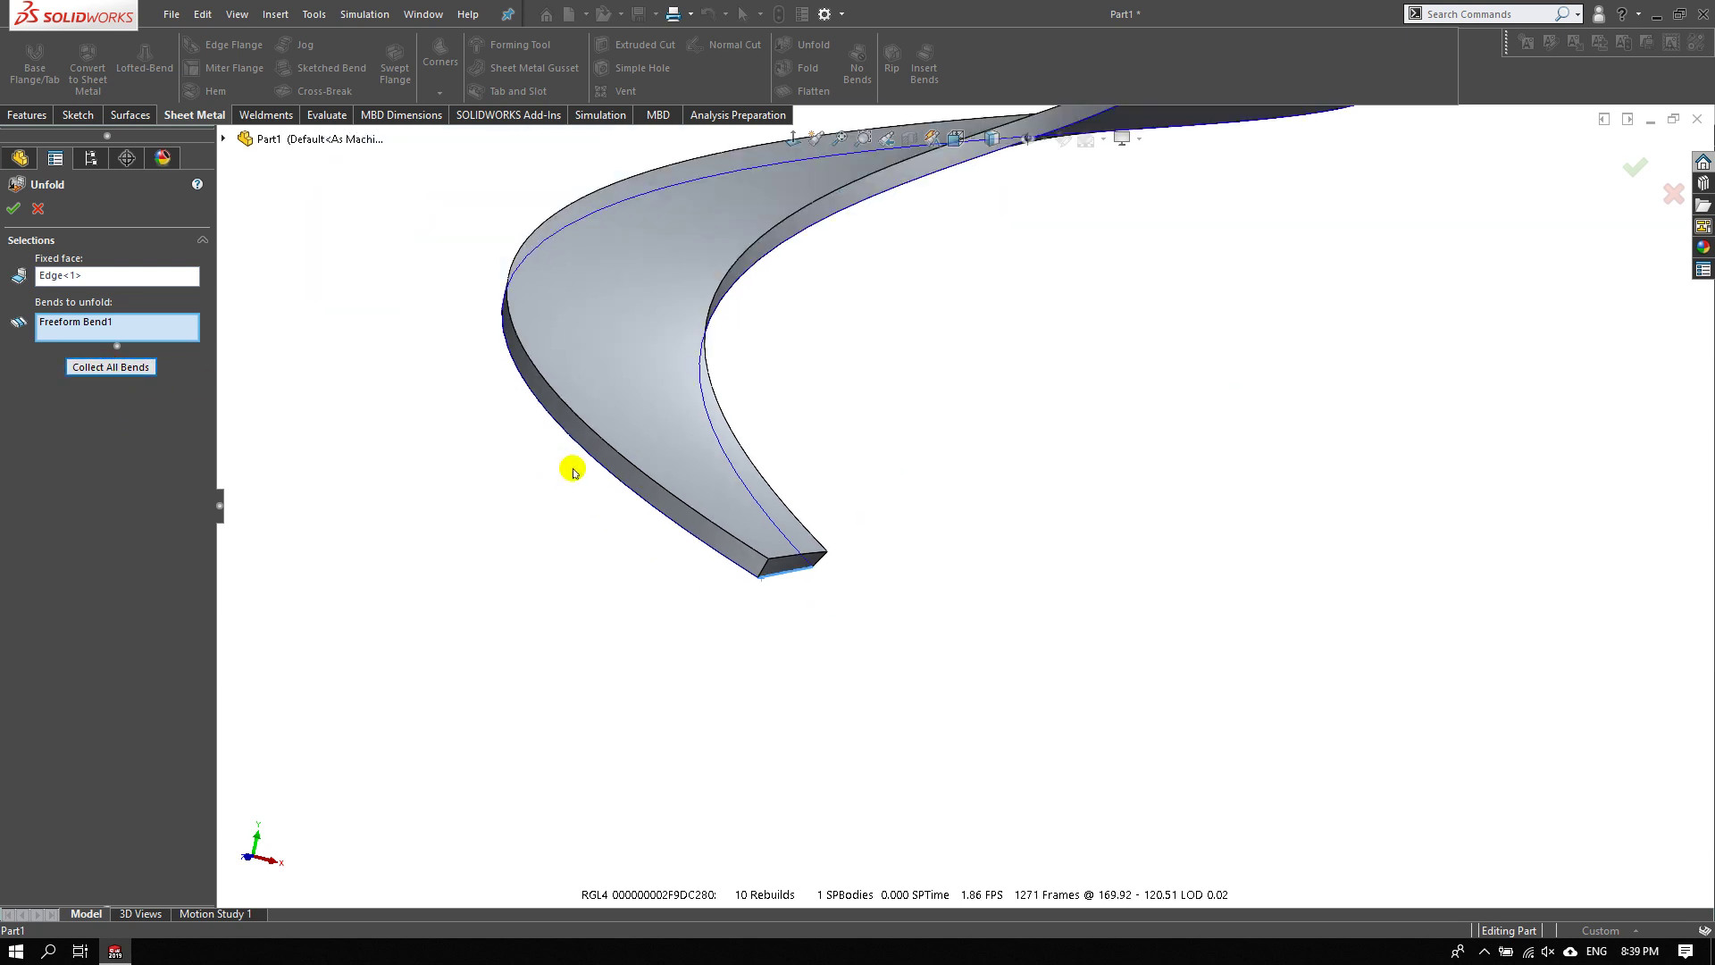
click(16, 209)
- Tilt the flattened ring into view and select its flat face
mouse_move(536, 303)
middle_down()
mouse_move(728, 468)
mouse_move(725, 489)
middle_up()
scroll(1267, 463, down, 2)
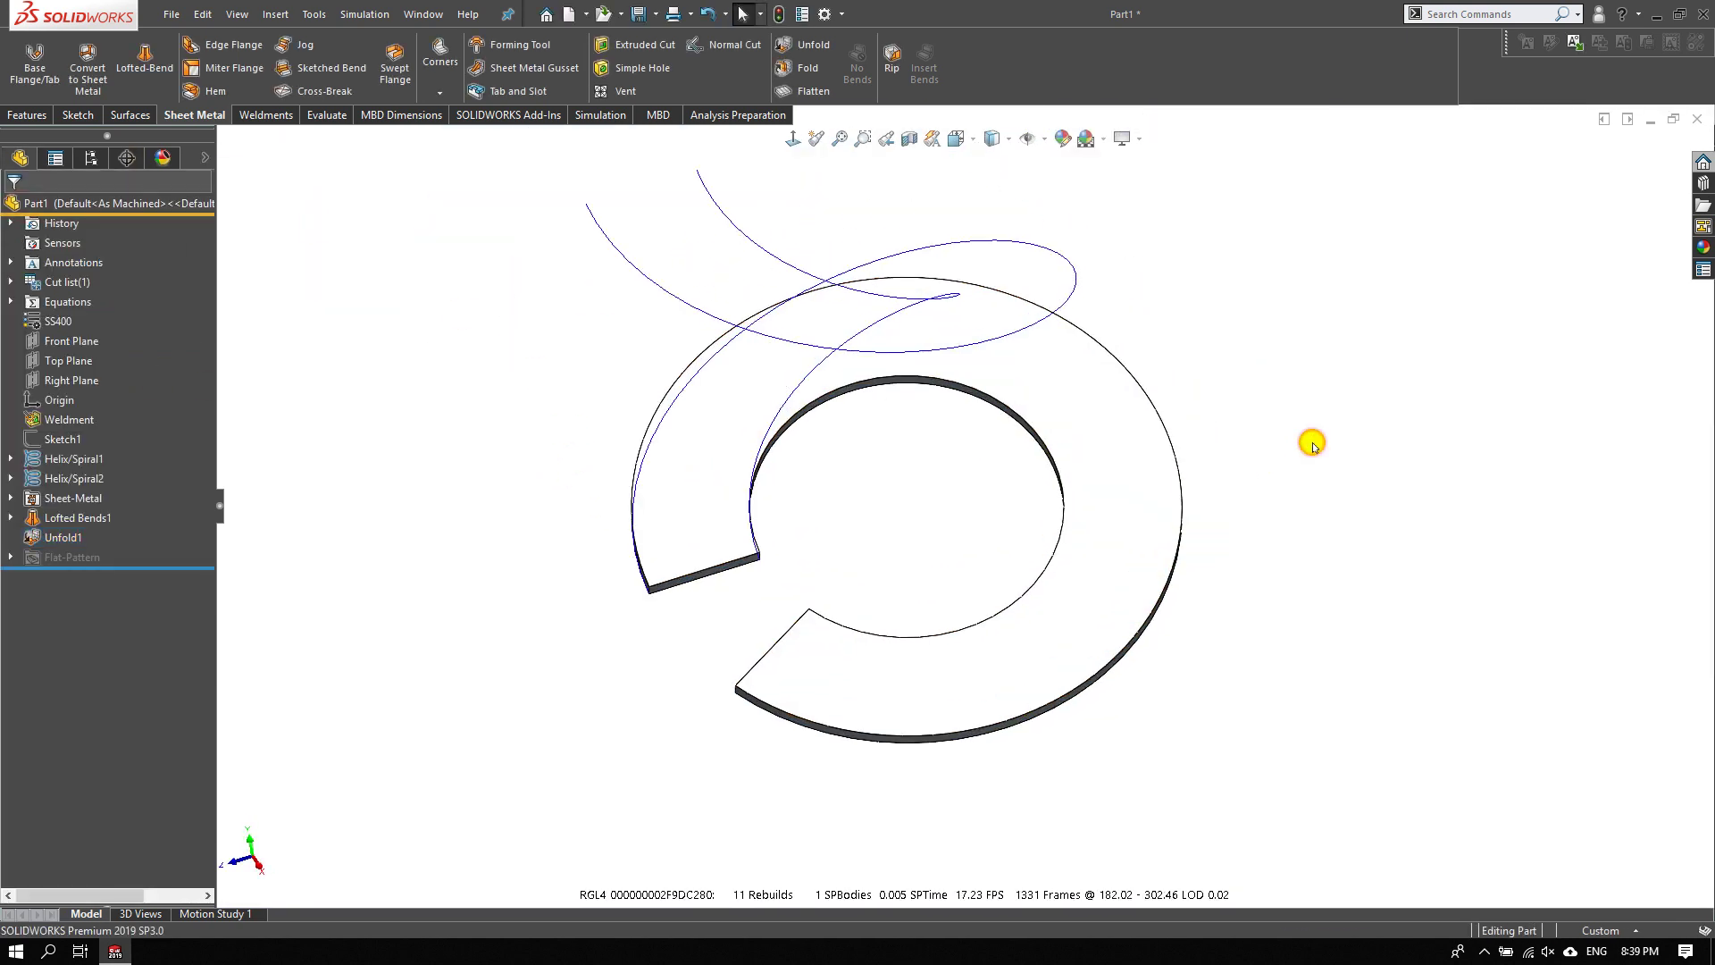
click(1071, 399)
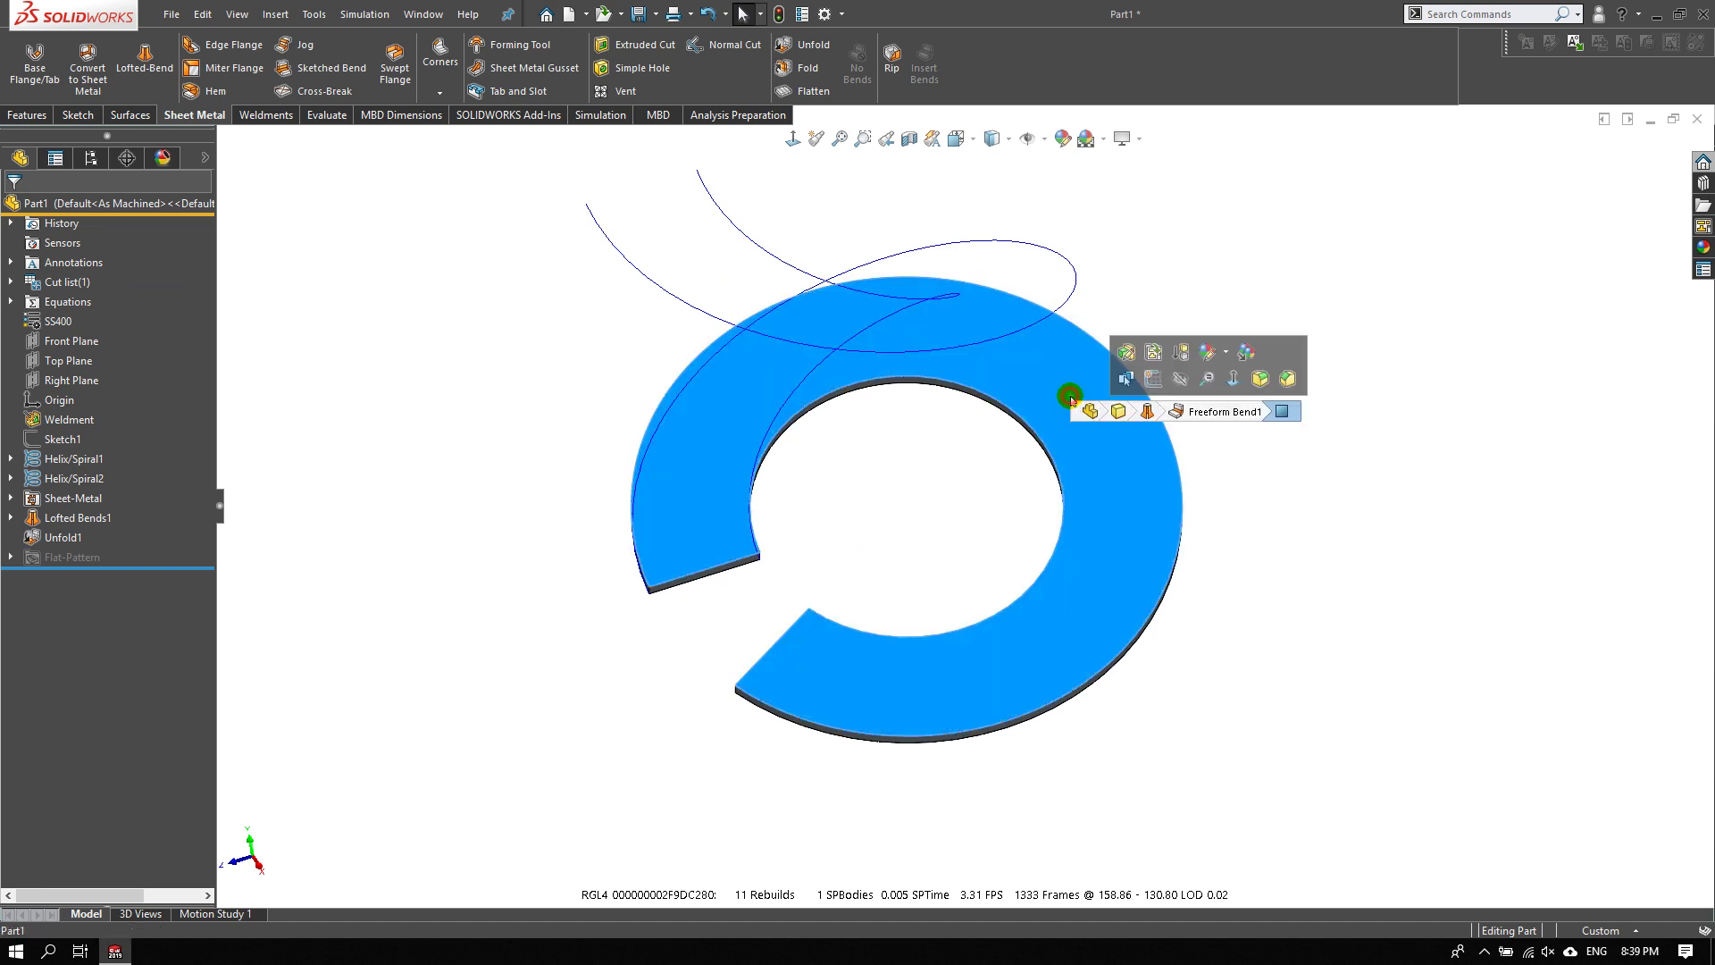
- Export the ring face as a DXF named 'Screw 1 Flight' on the Desktop
right_click(1073, 395)
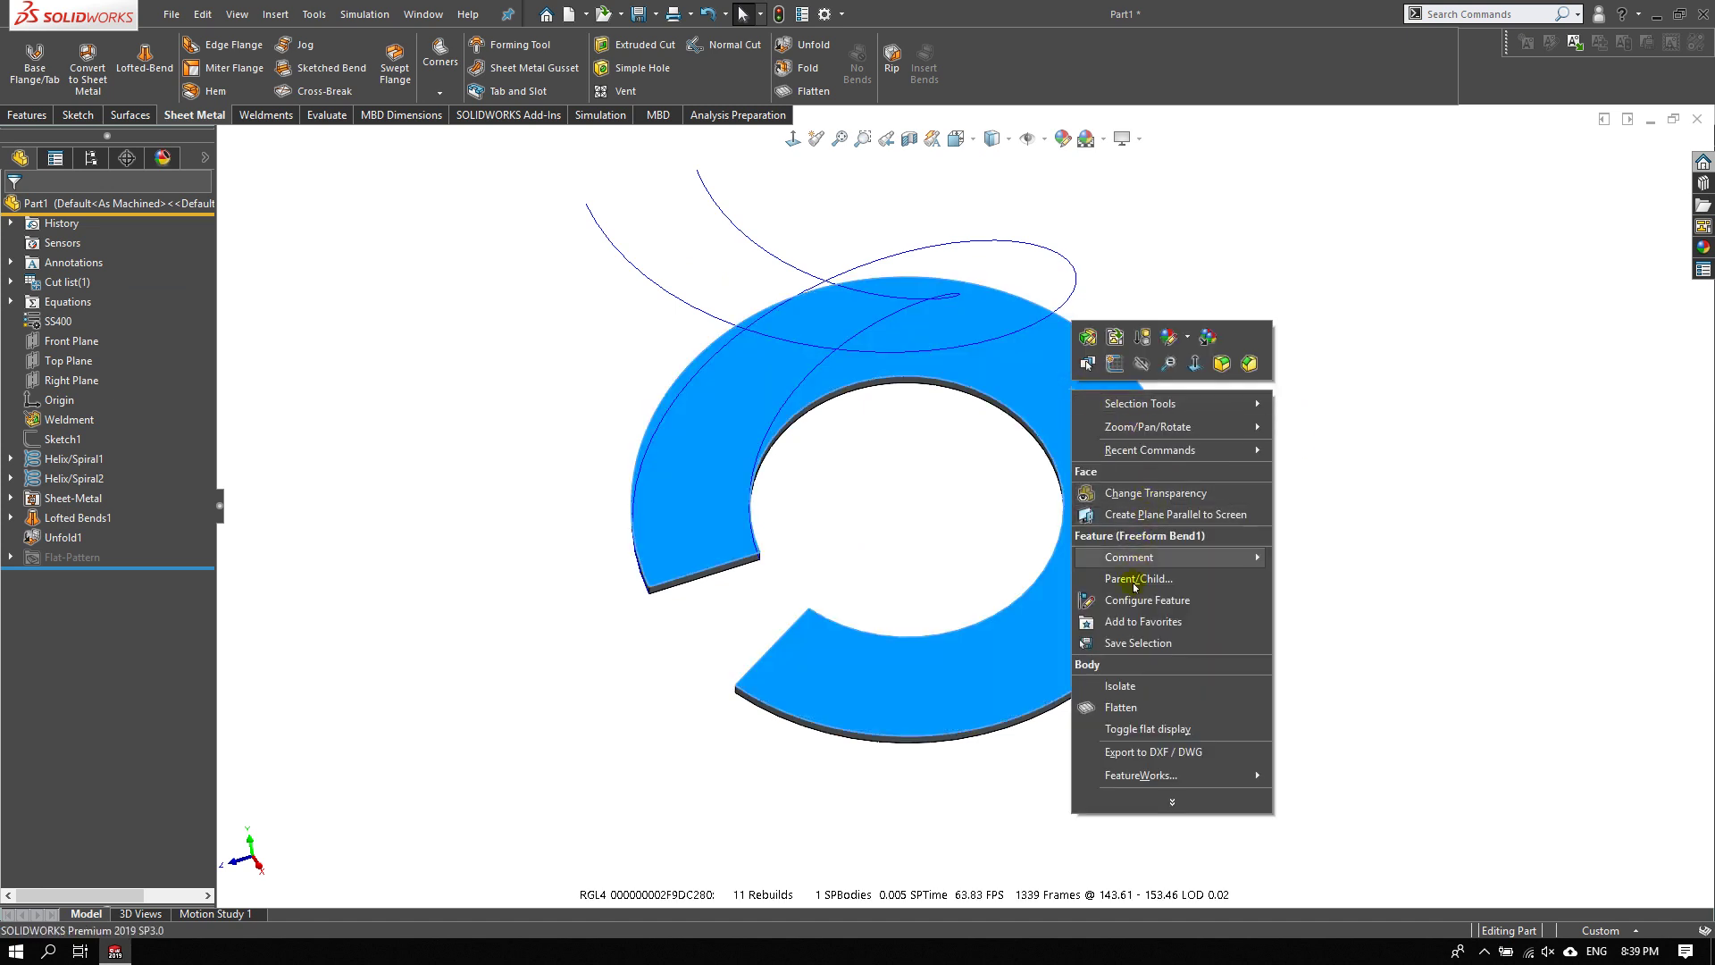
click(1179, 754)
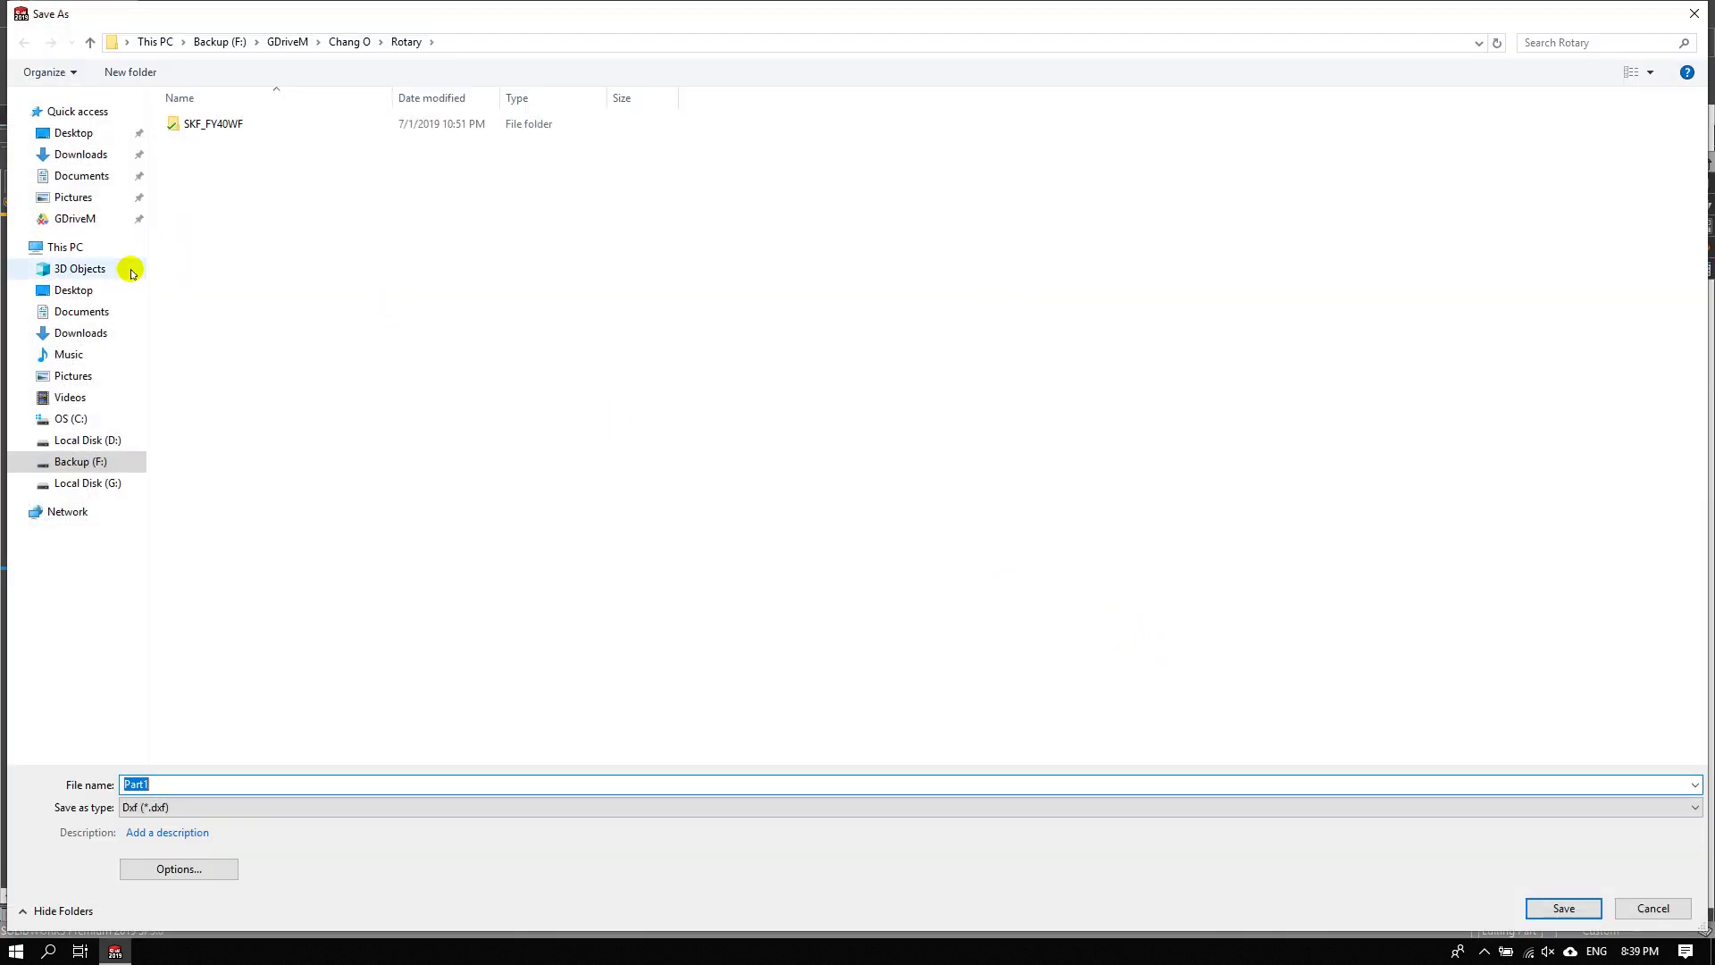
click(74, 132)
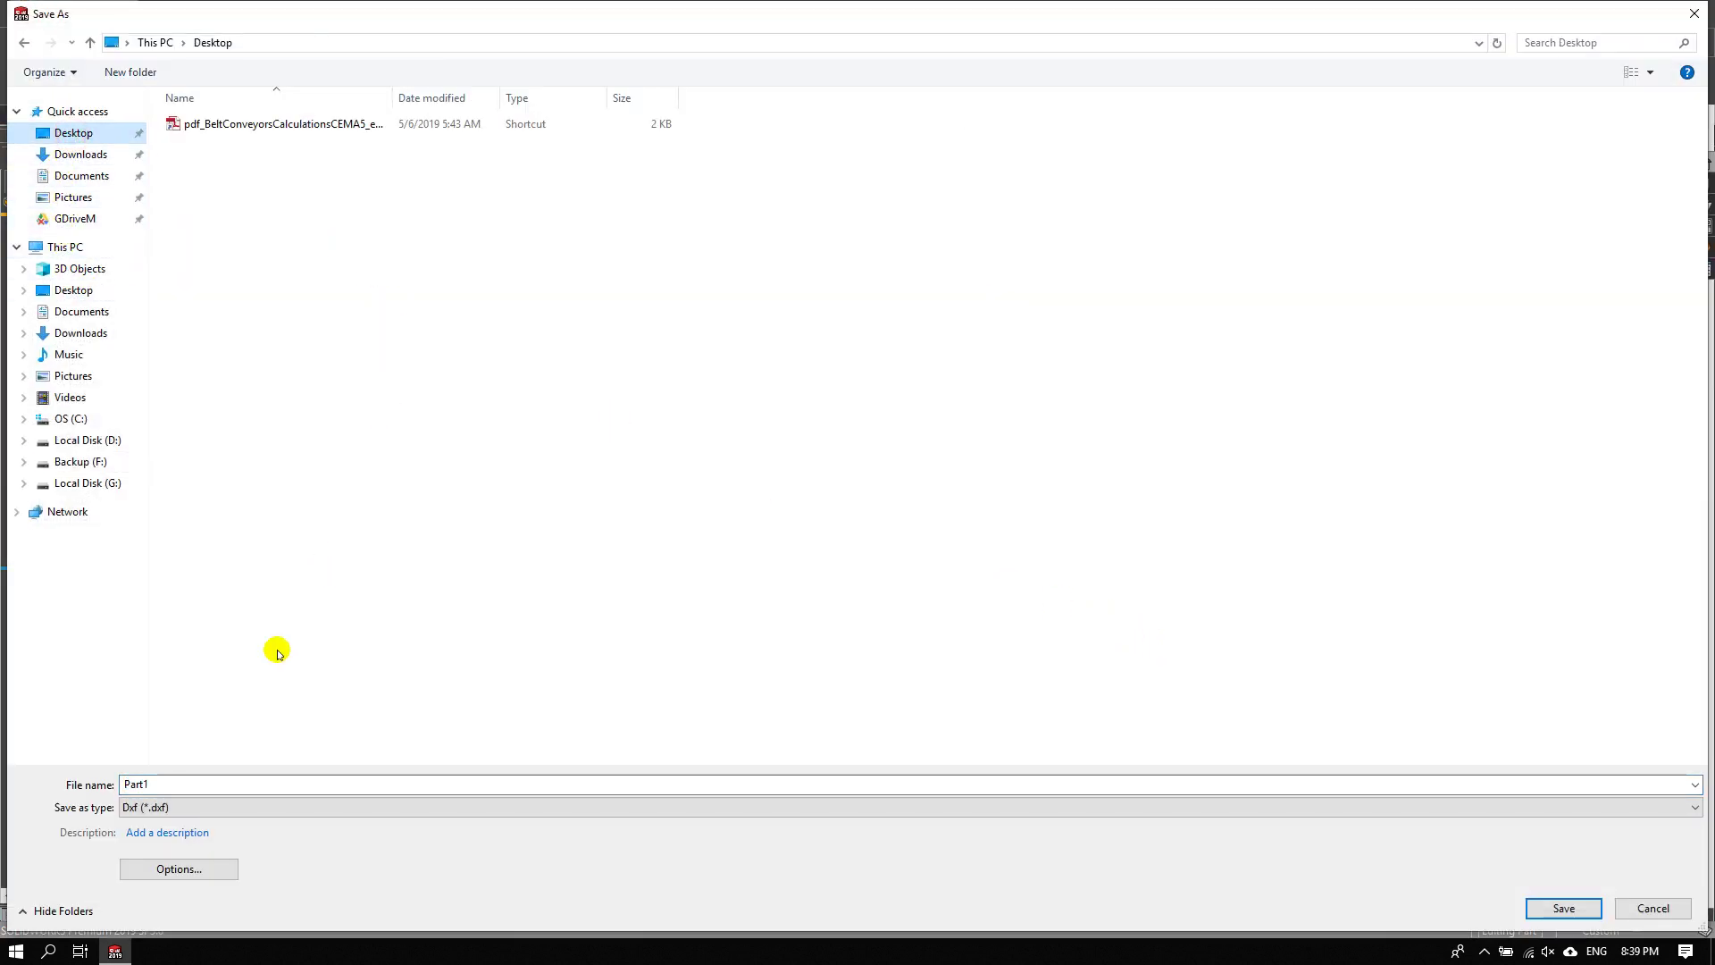
double_click(160, 783)
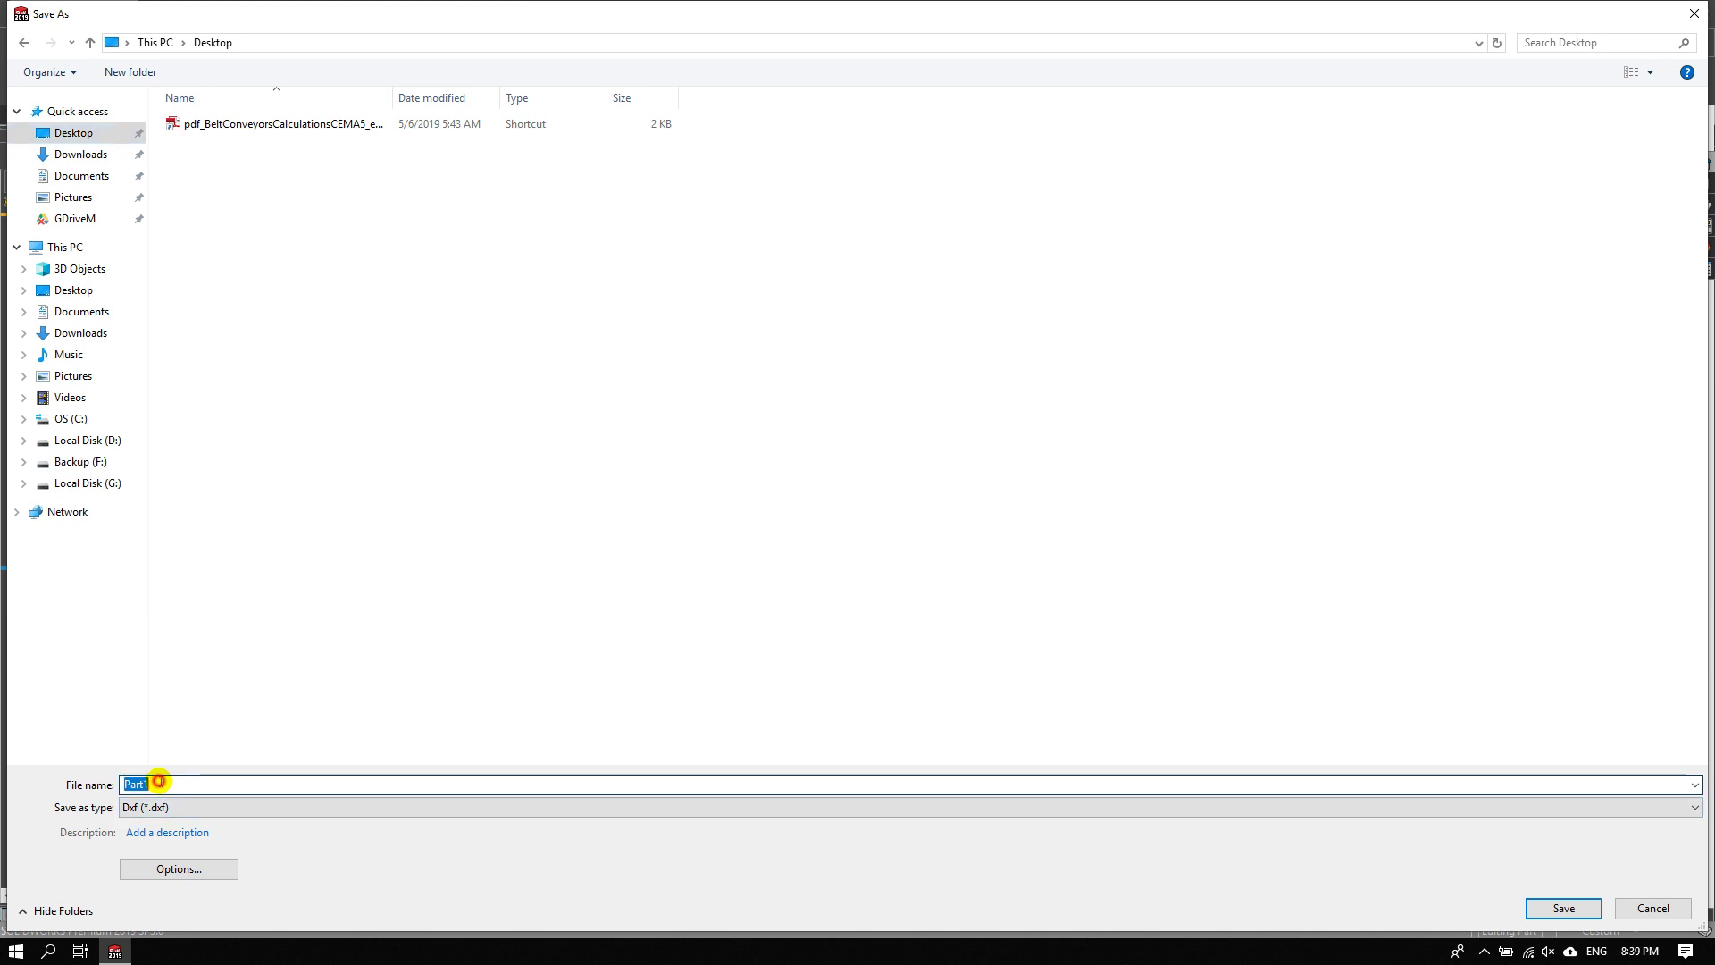
text(Screw 1 Flight)
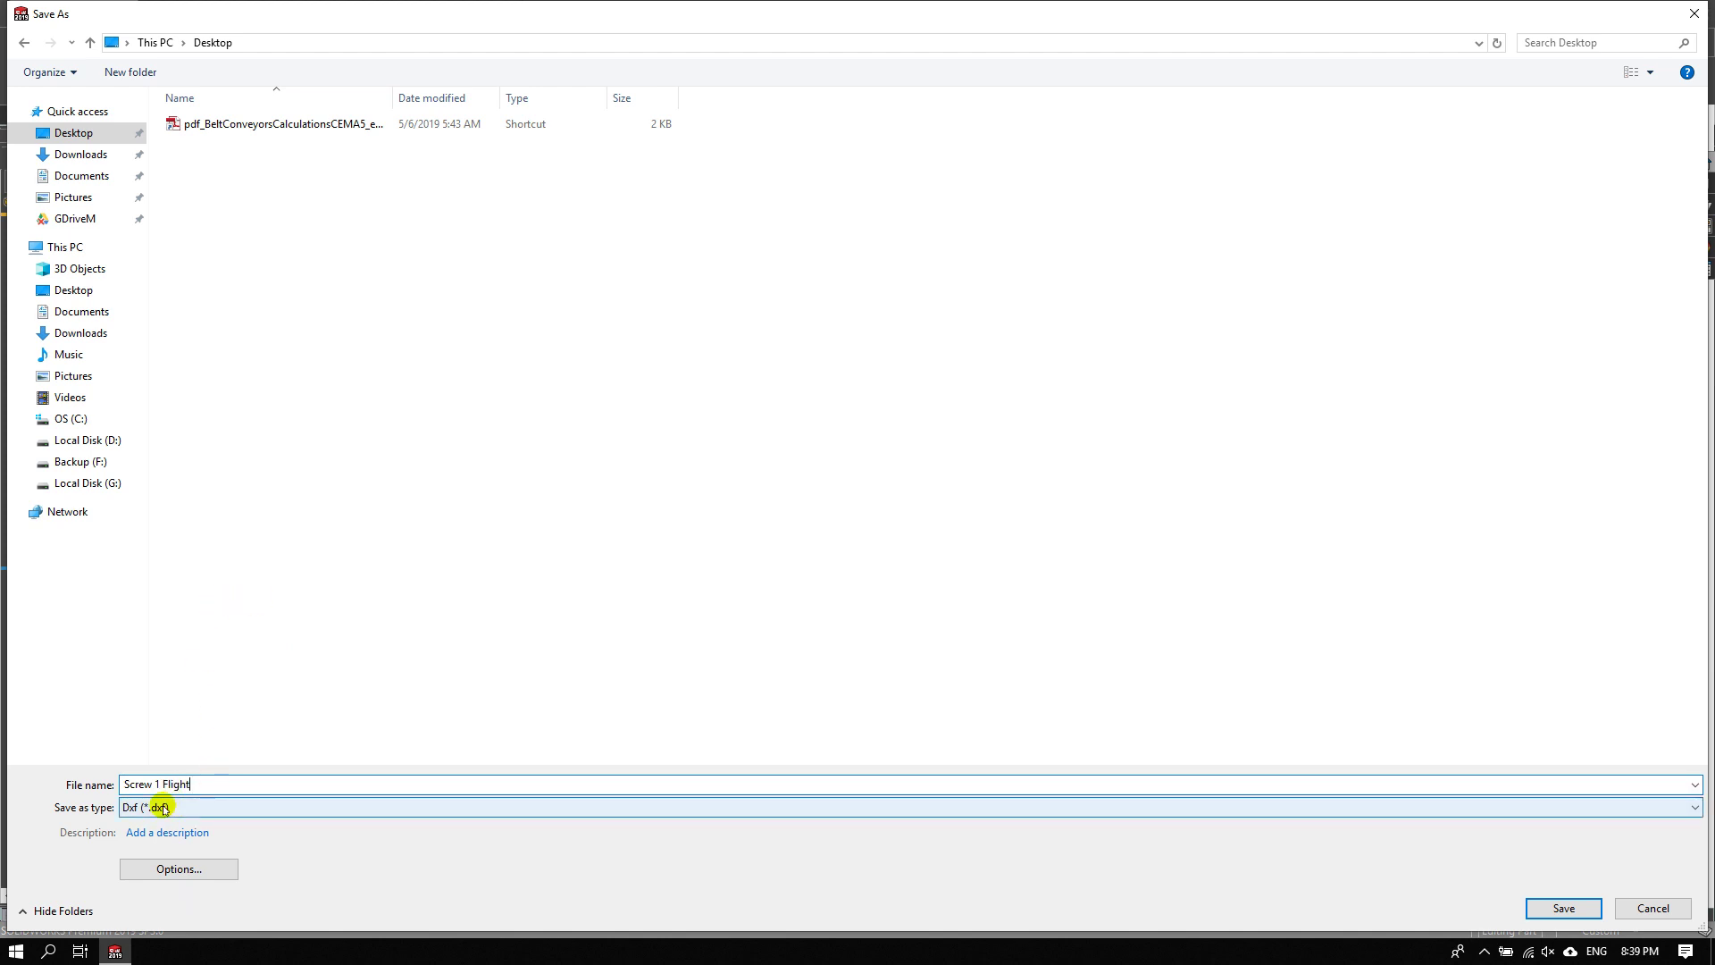
click(1559, 908)
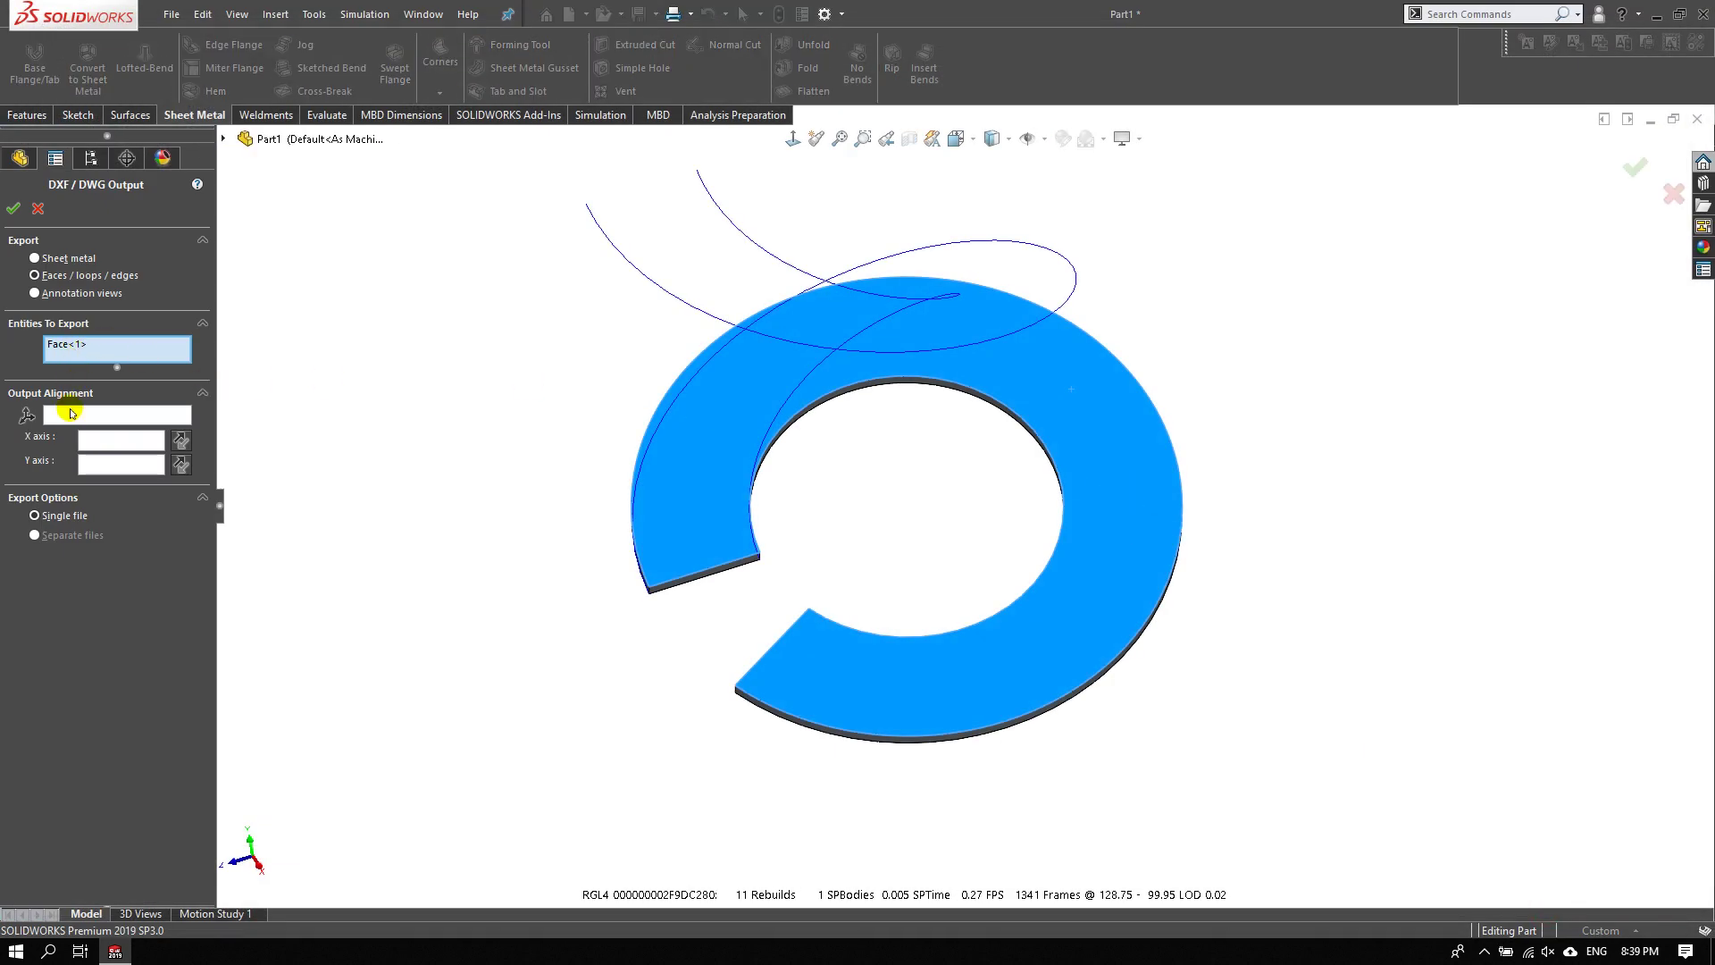
- Align the DXF output origin to the slot corner vertex and save the previewed outline
click(72, 414)
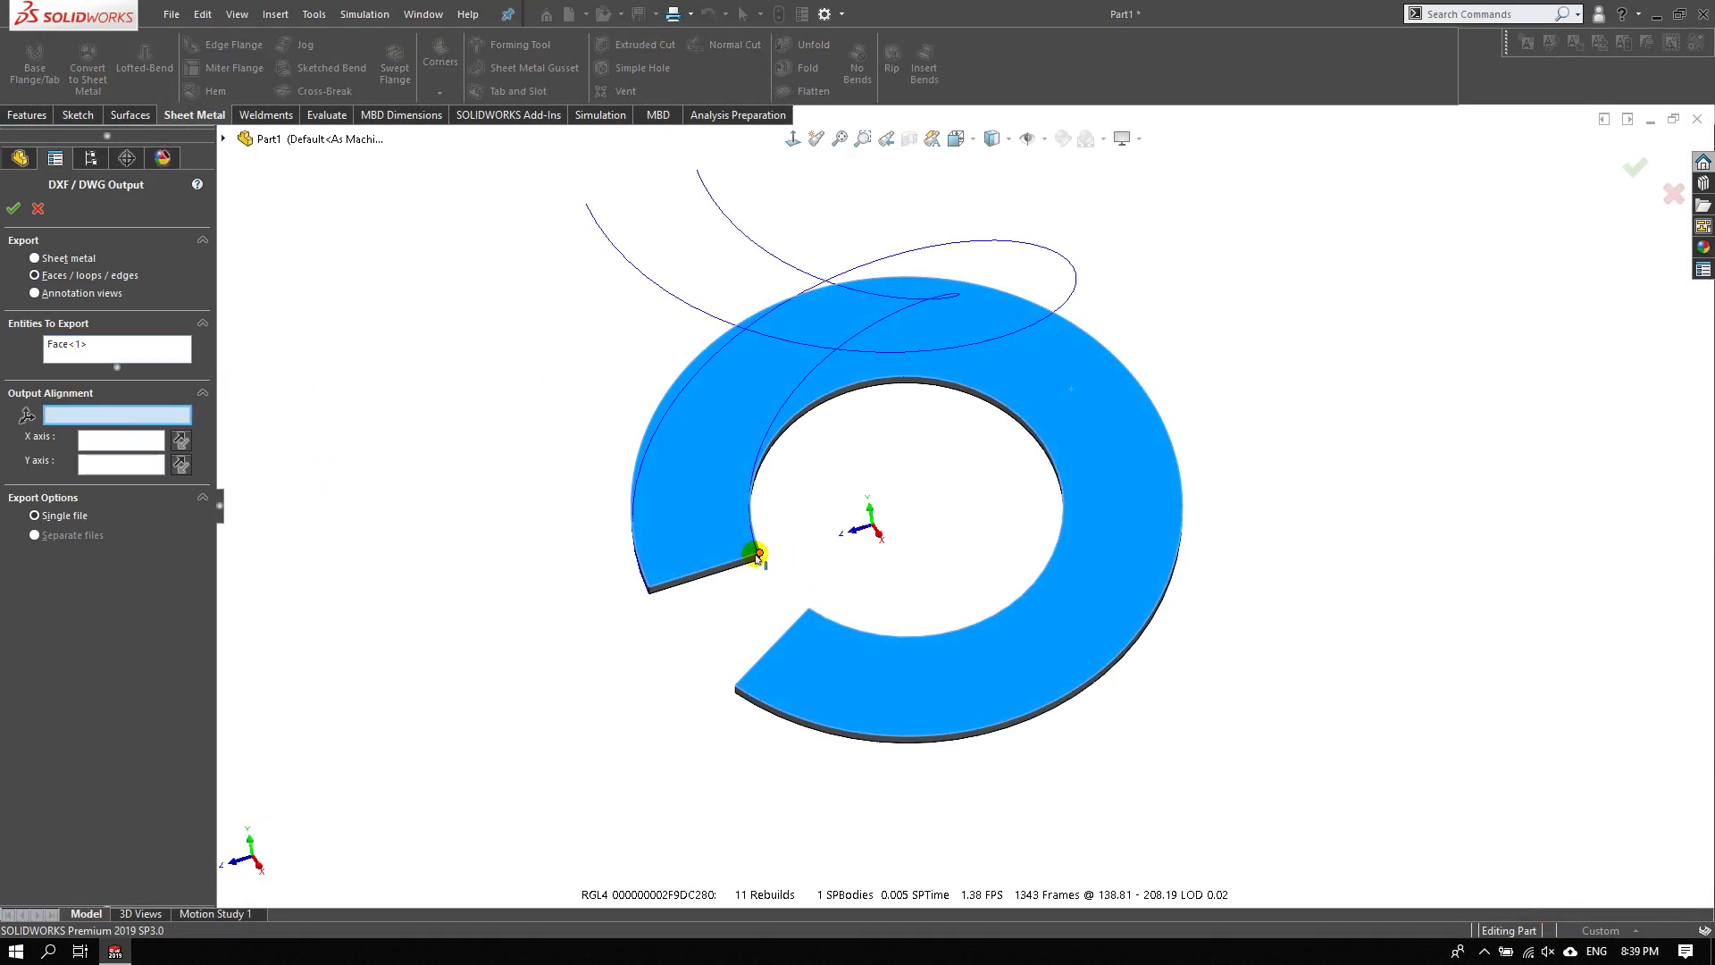
click(658, 583)
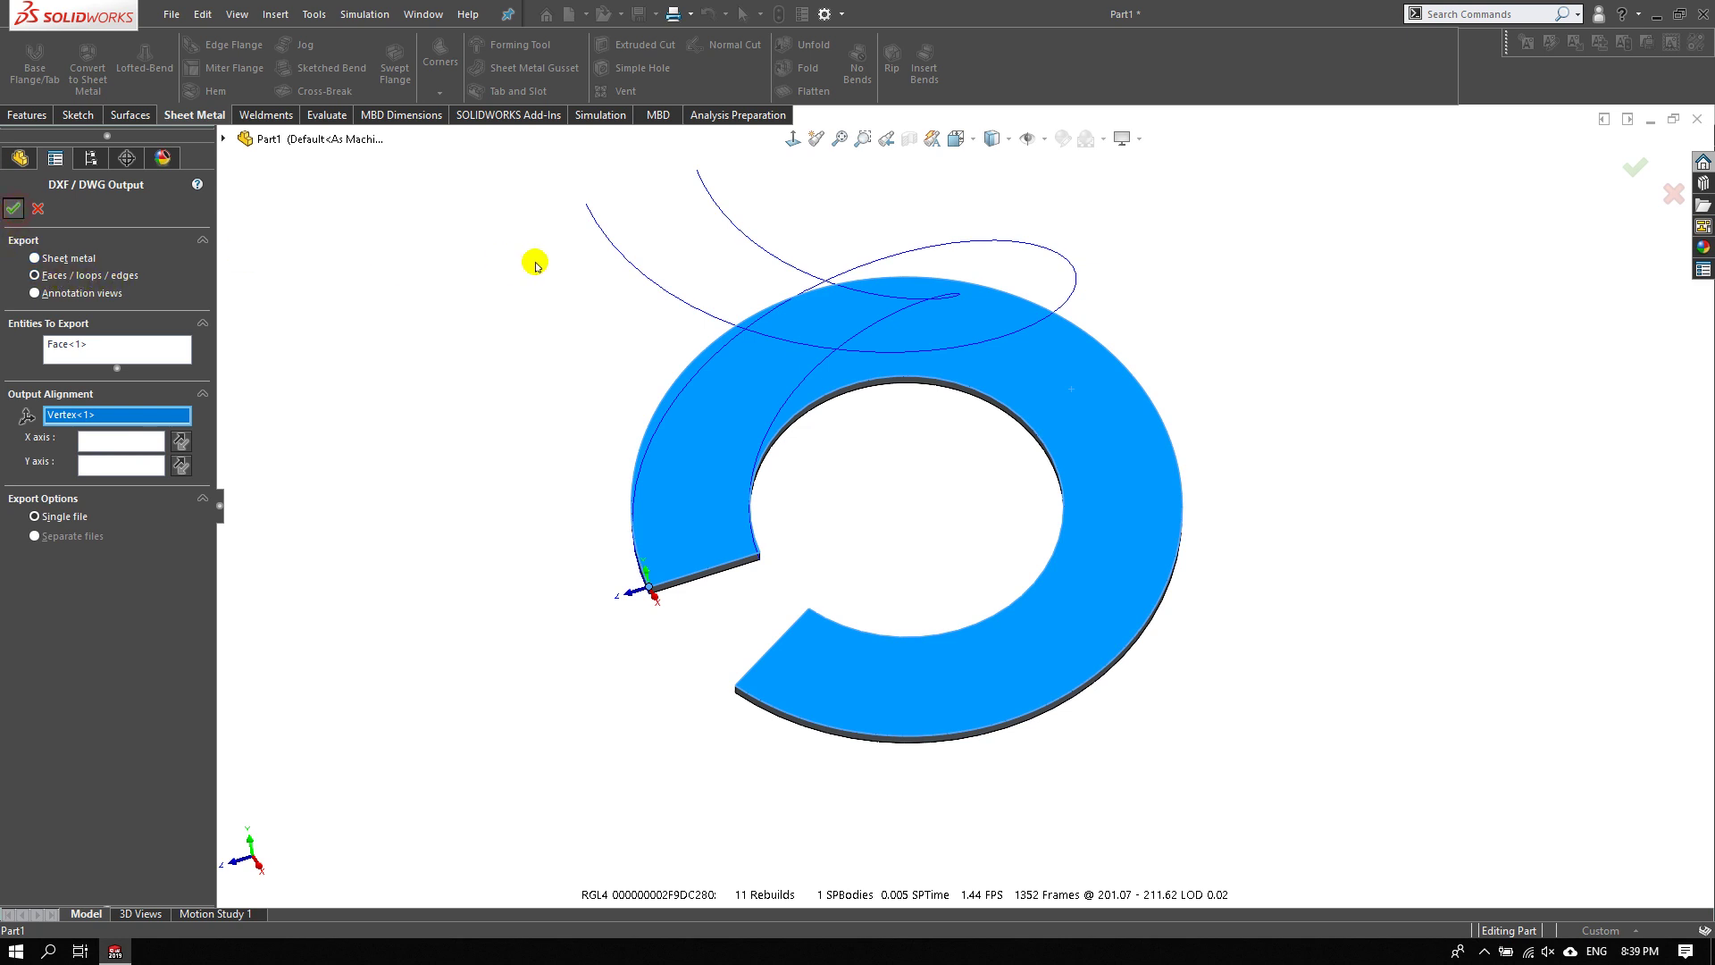
key(Return)
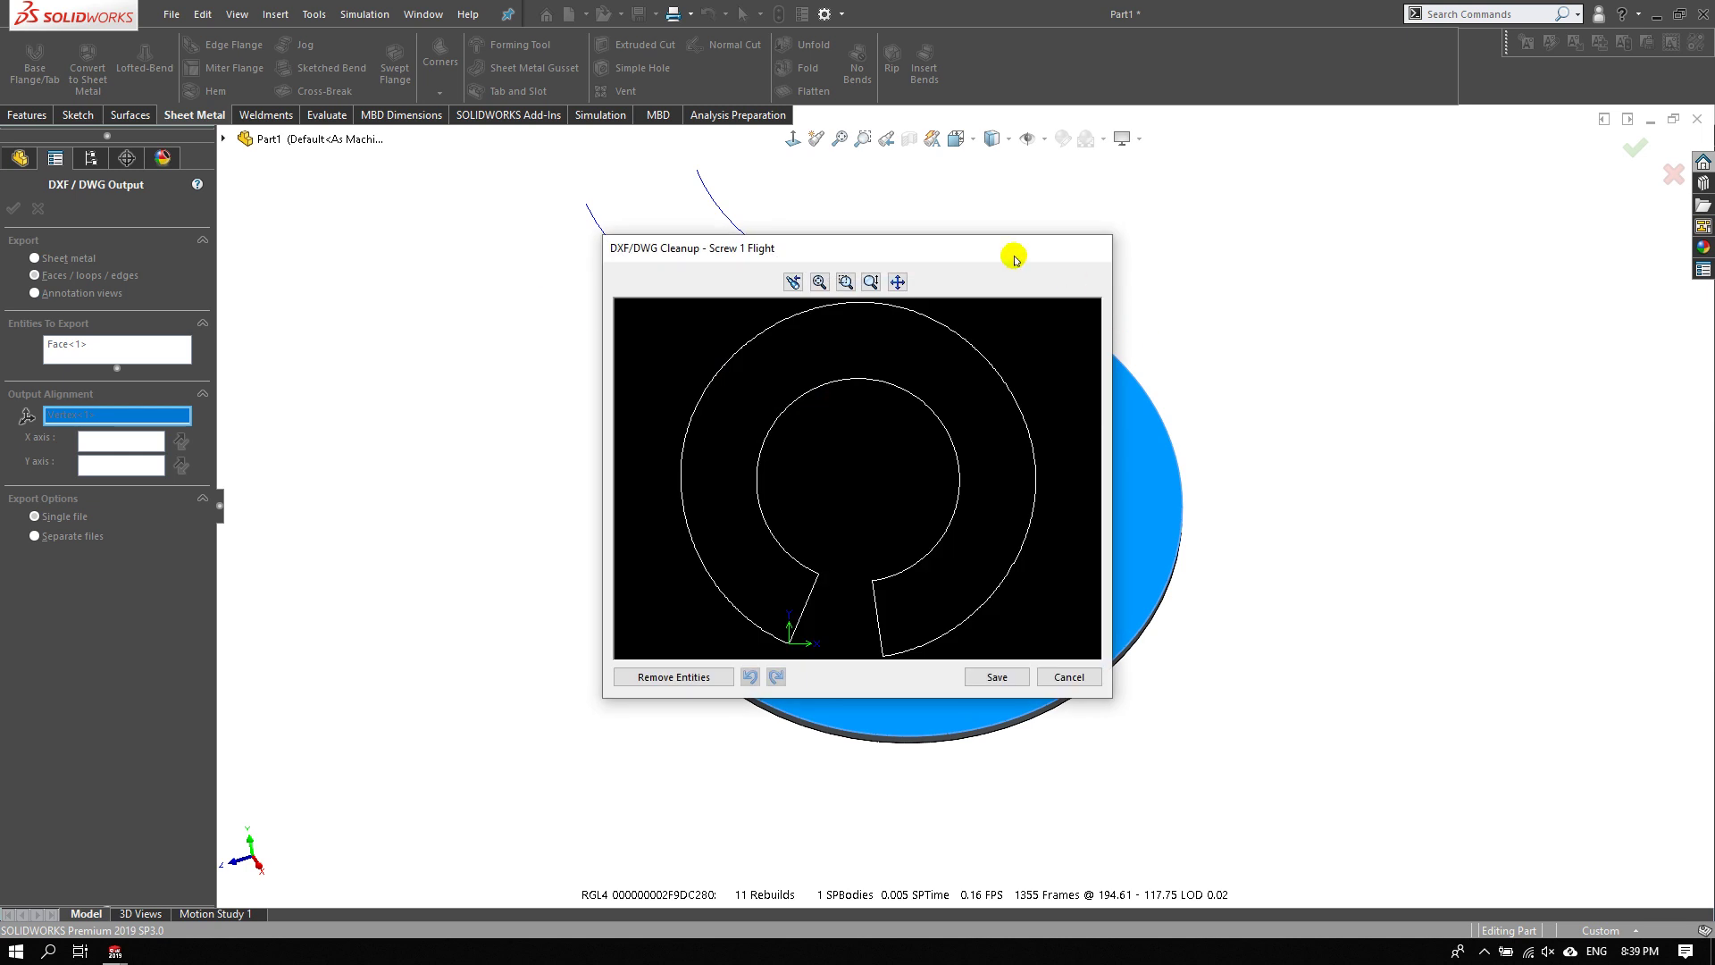
drag(1014, 259, 915, 205)
click(916, 625)
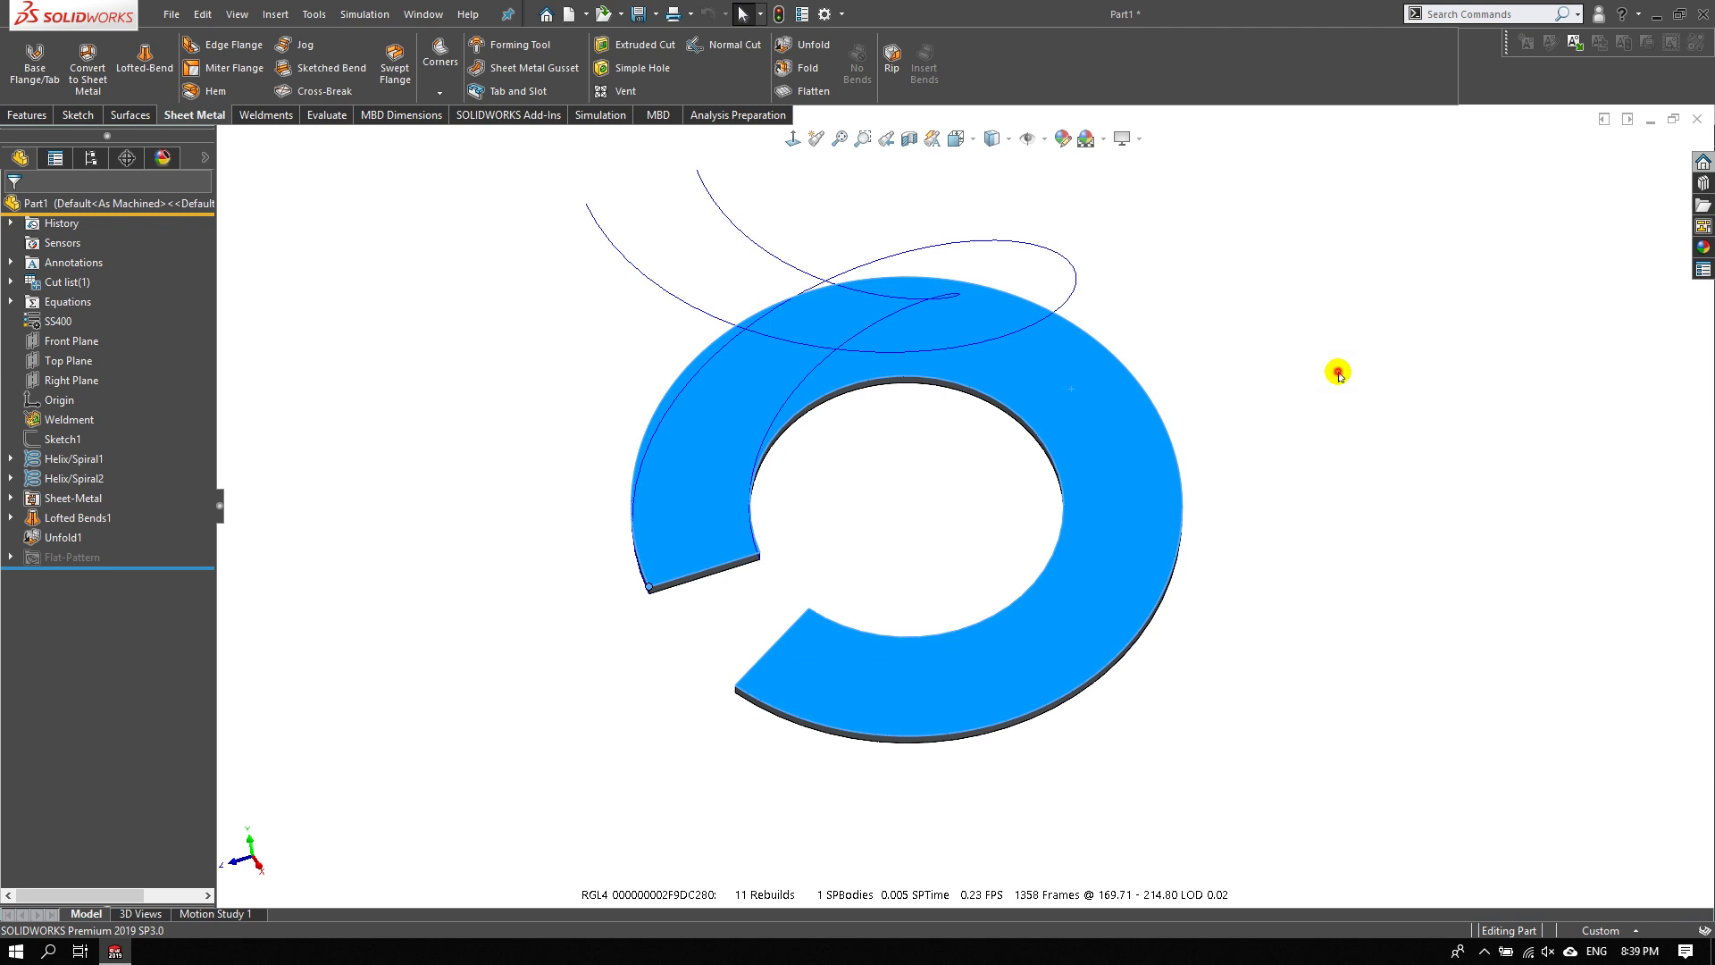
- Clear the selection, minimise SOLIDWORKS, dismiss the audio message and launch DraftSight 2019
click(1339, 375)
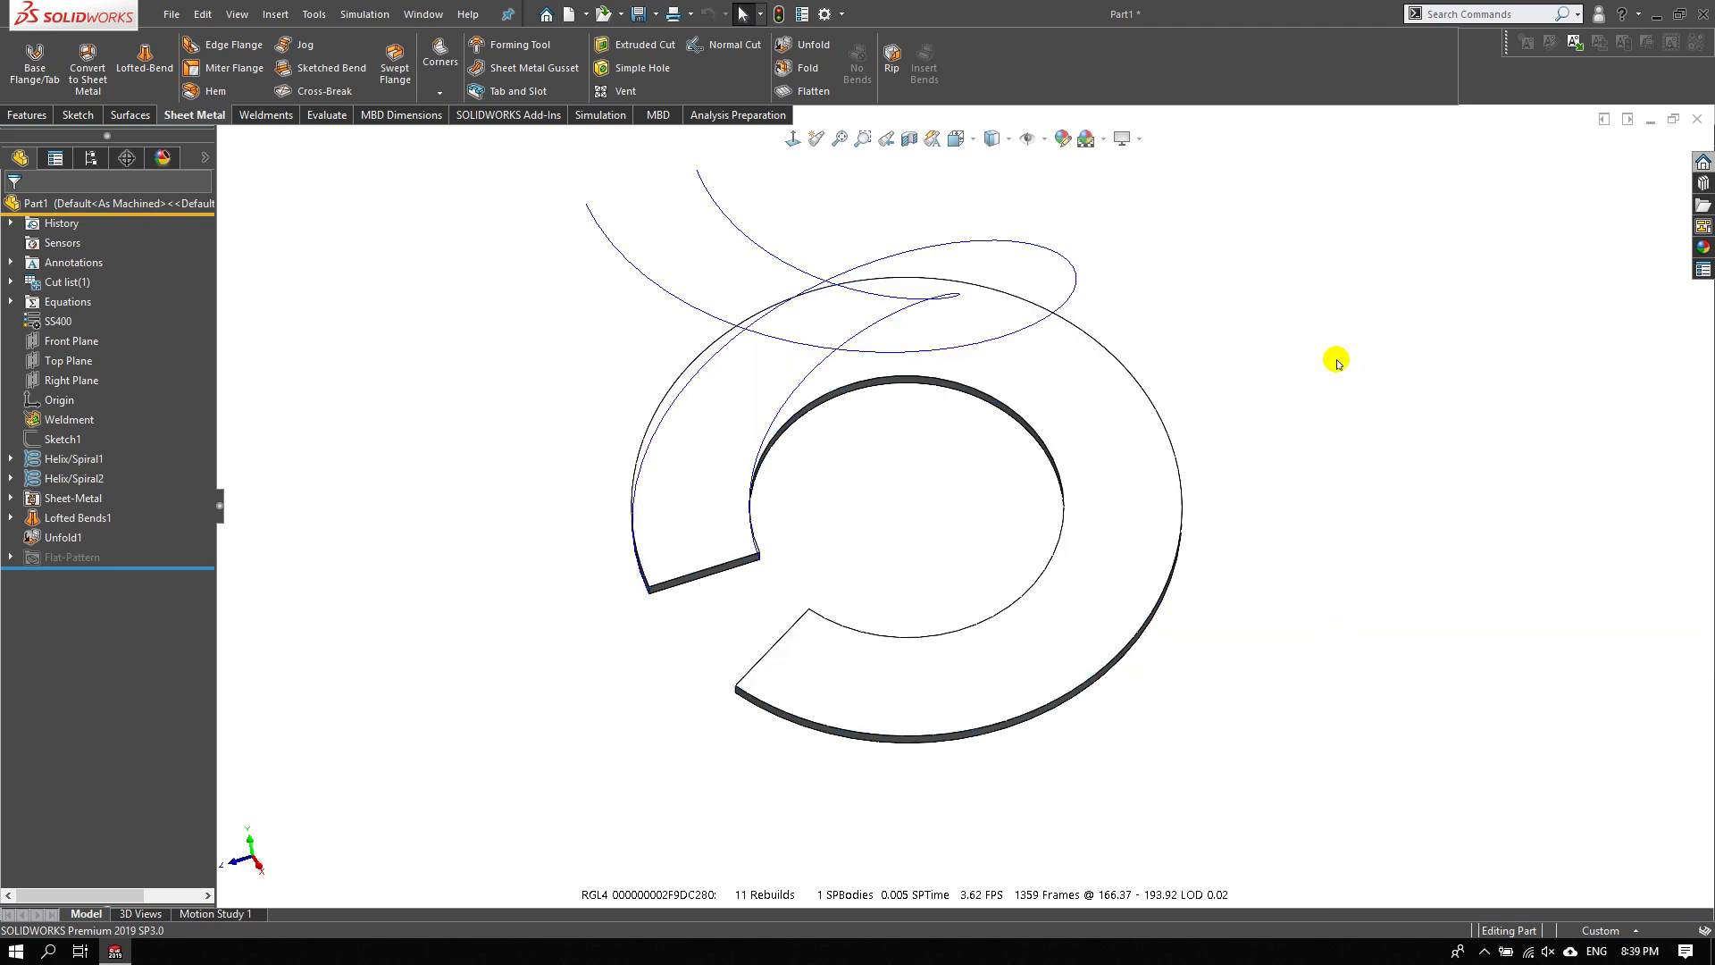
click(1658, 18)
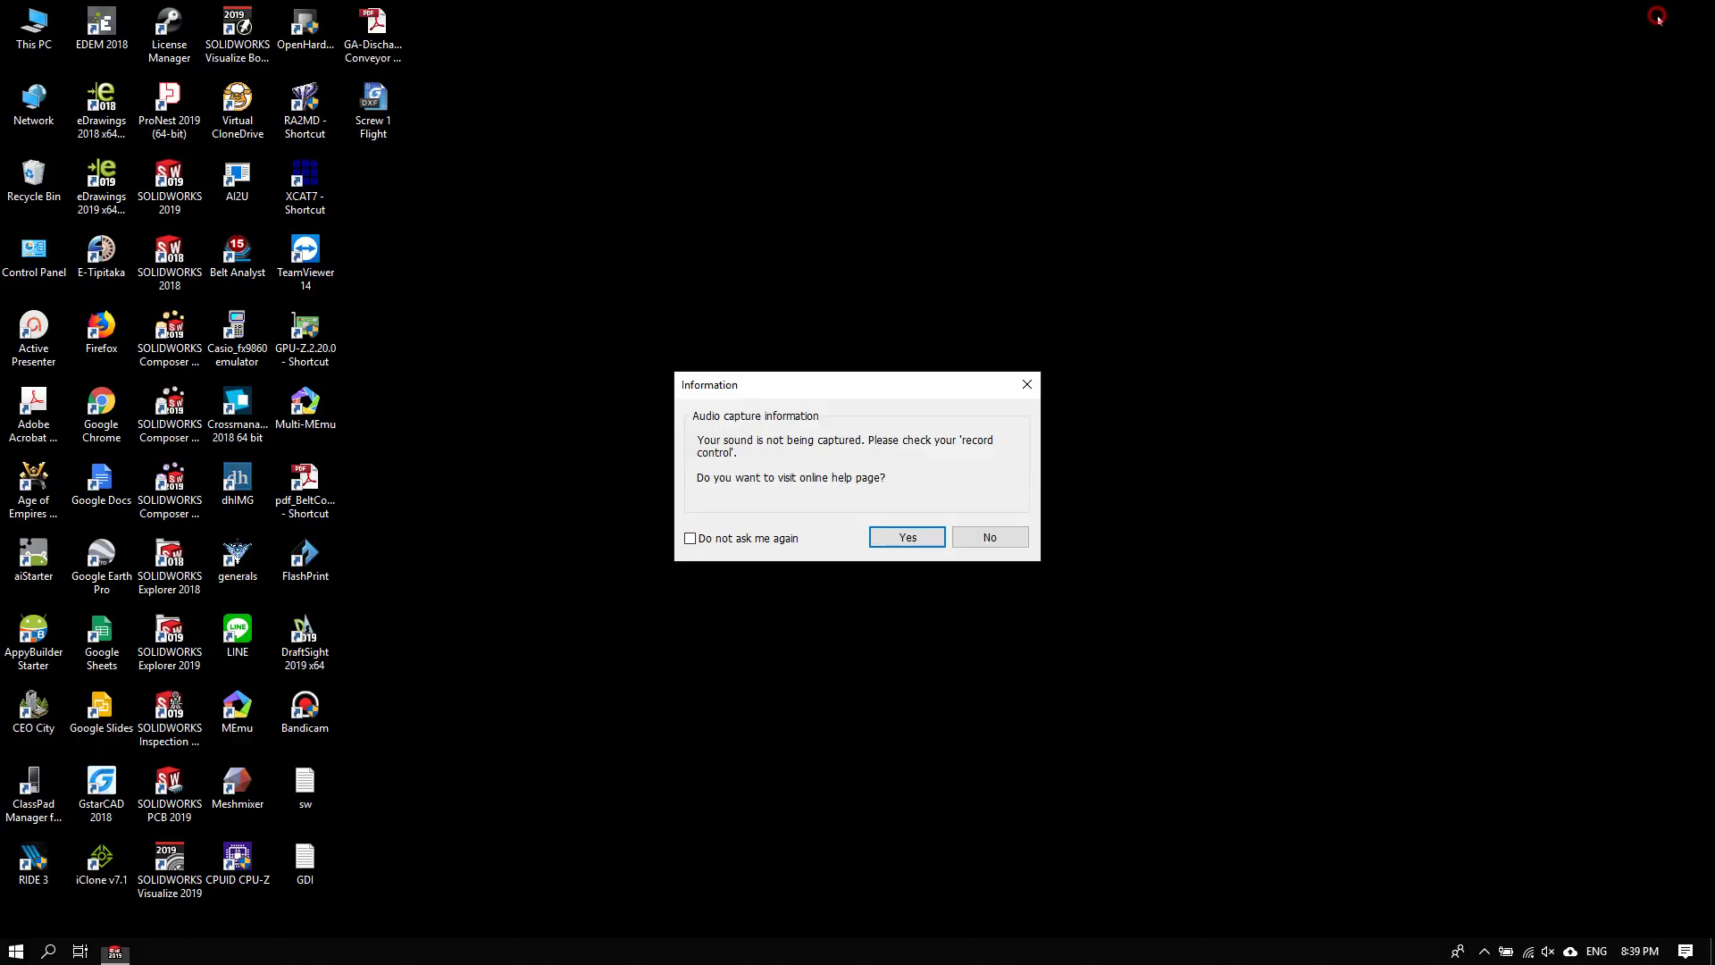
click(989, 539)
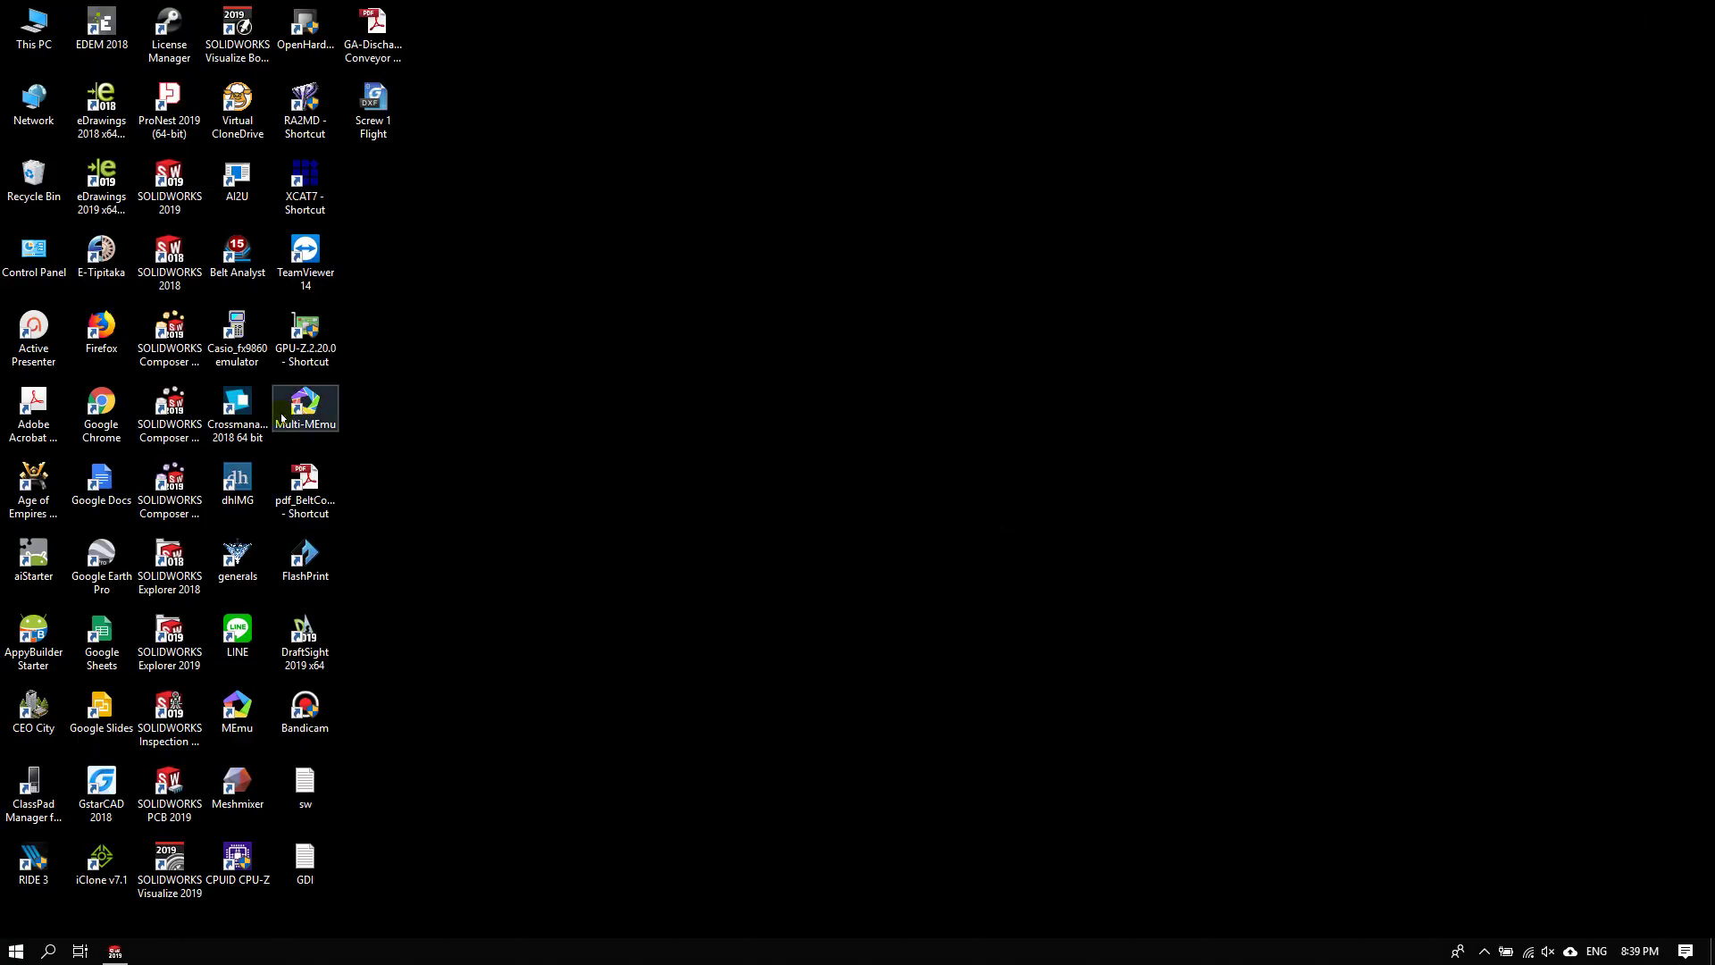
double_click(298, 642)
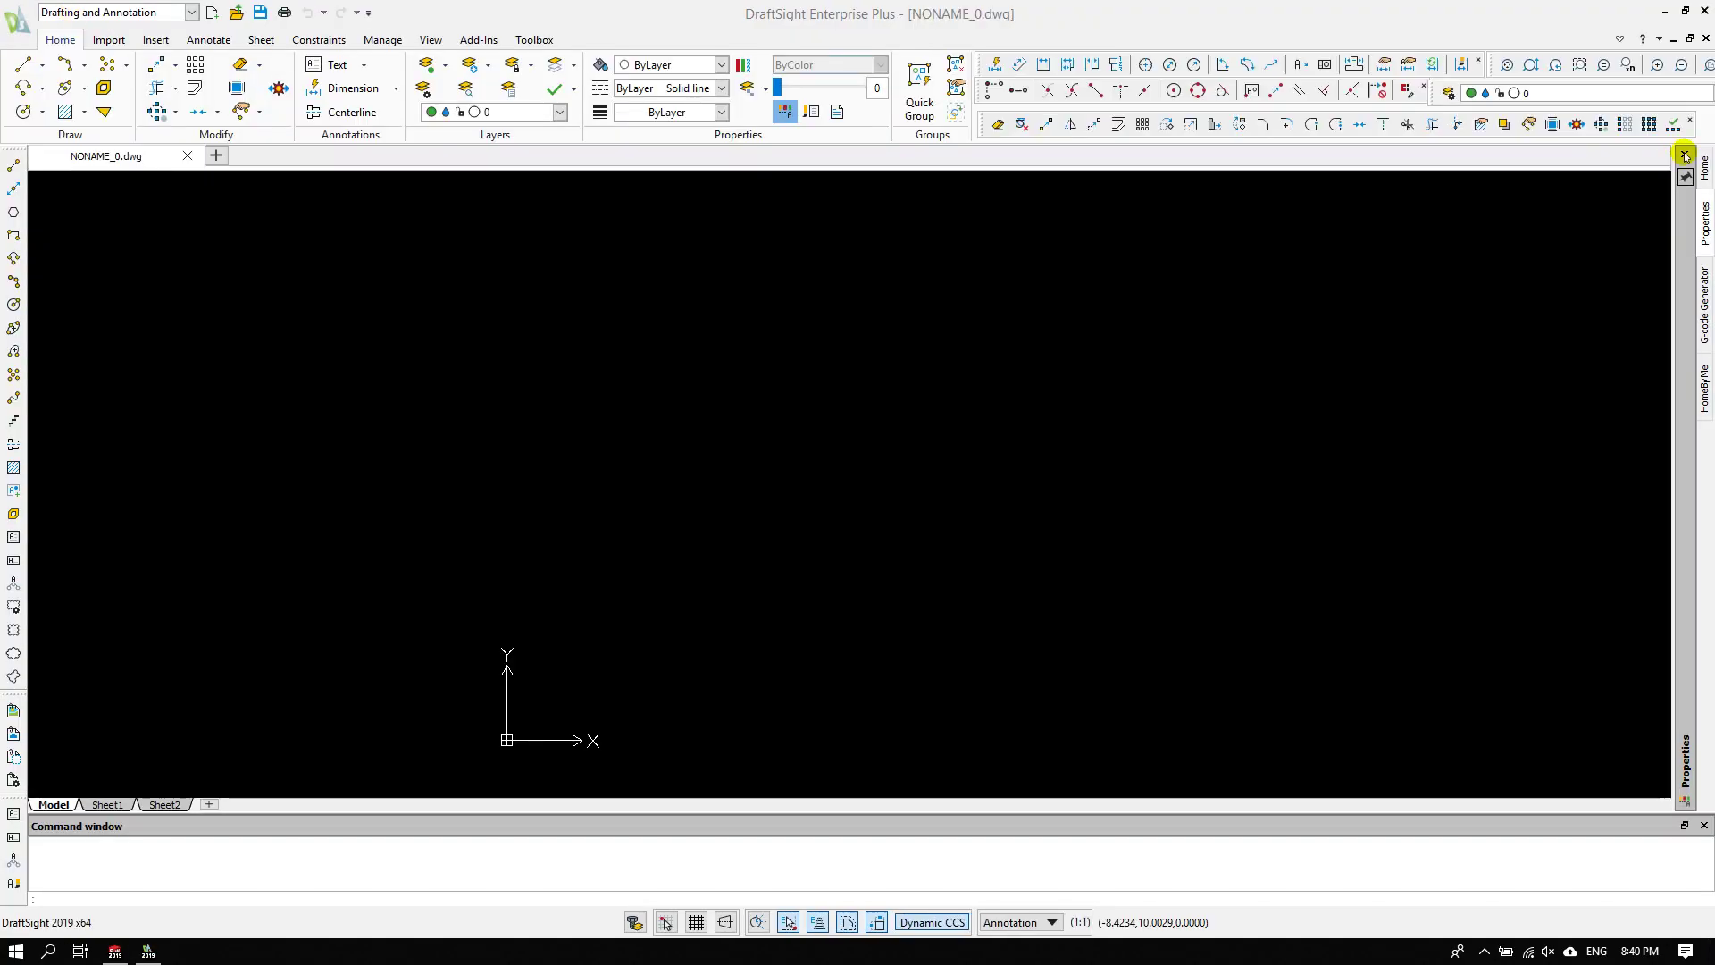
- Close NONAME_0.dwg and open 'Screw 1 Flight' from the Desktop as a *.dxf file
click(1685, 155)
click(187, 156)
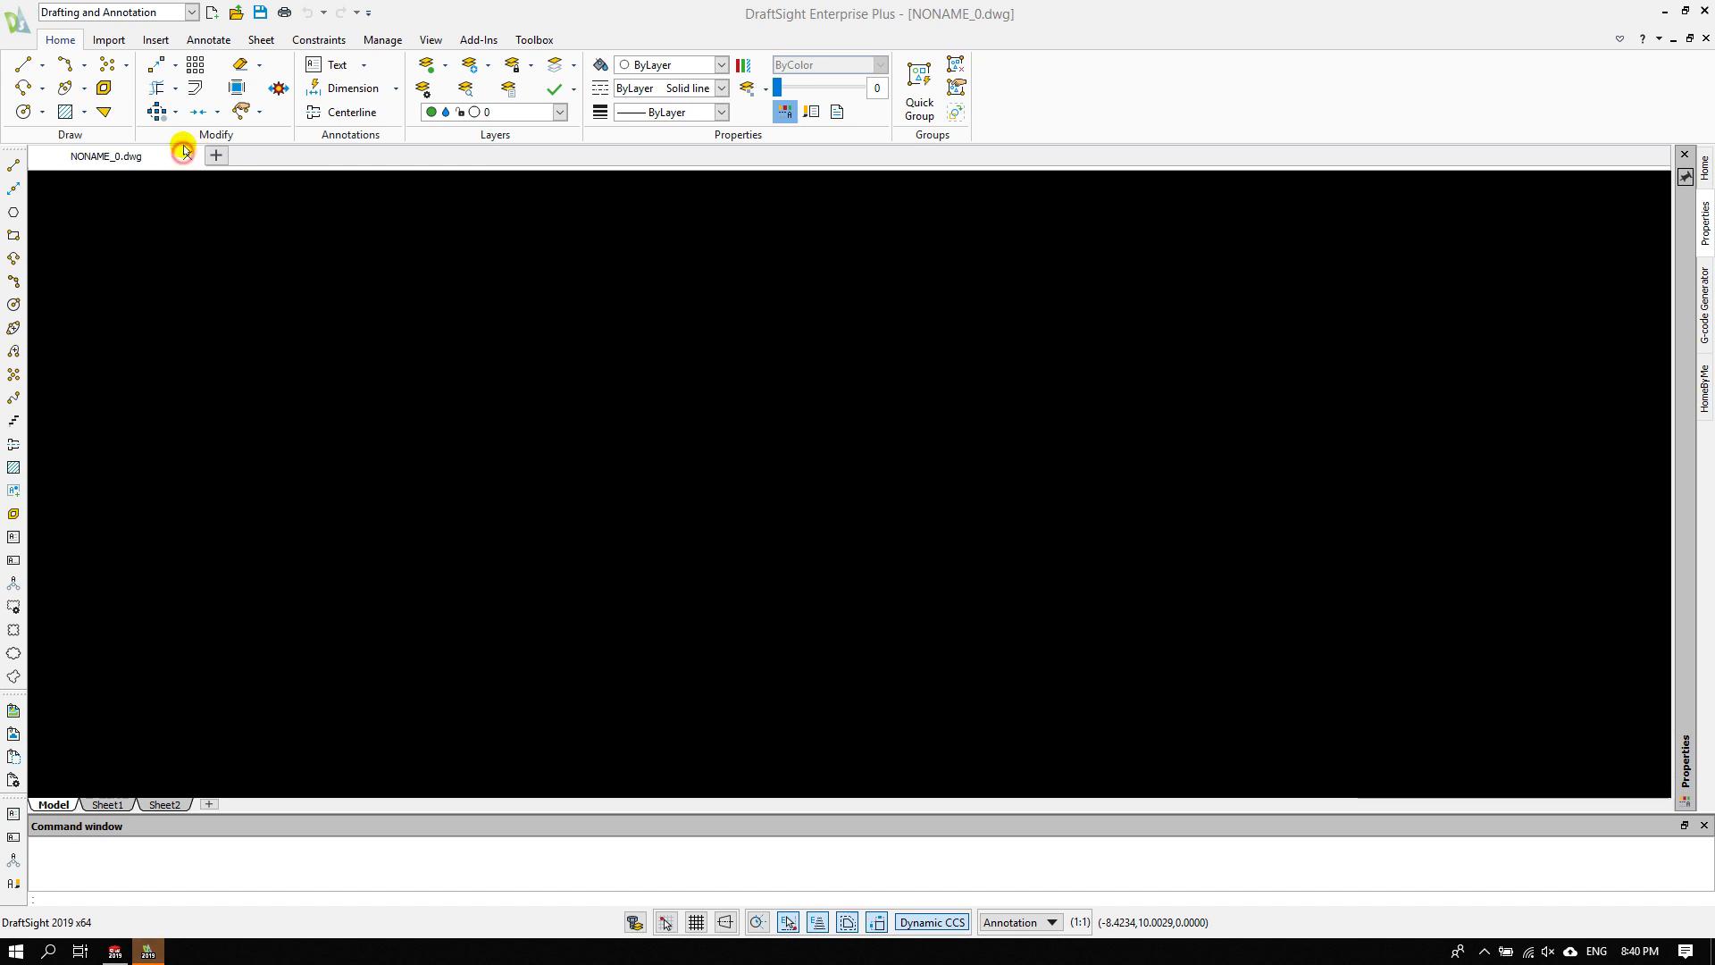
click(75, 12)
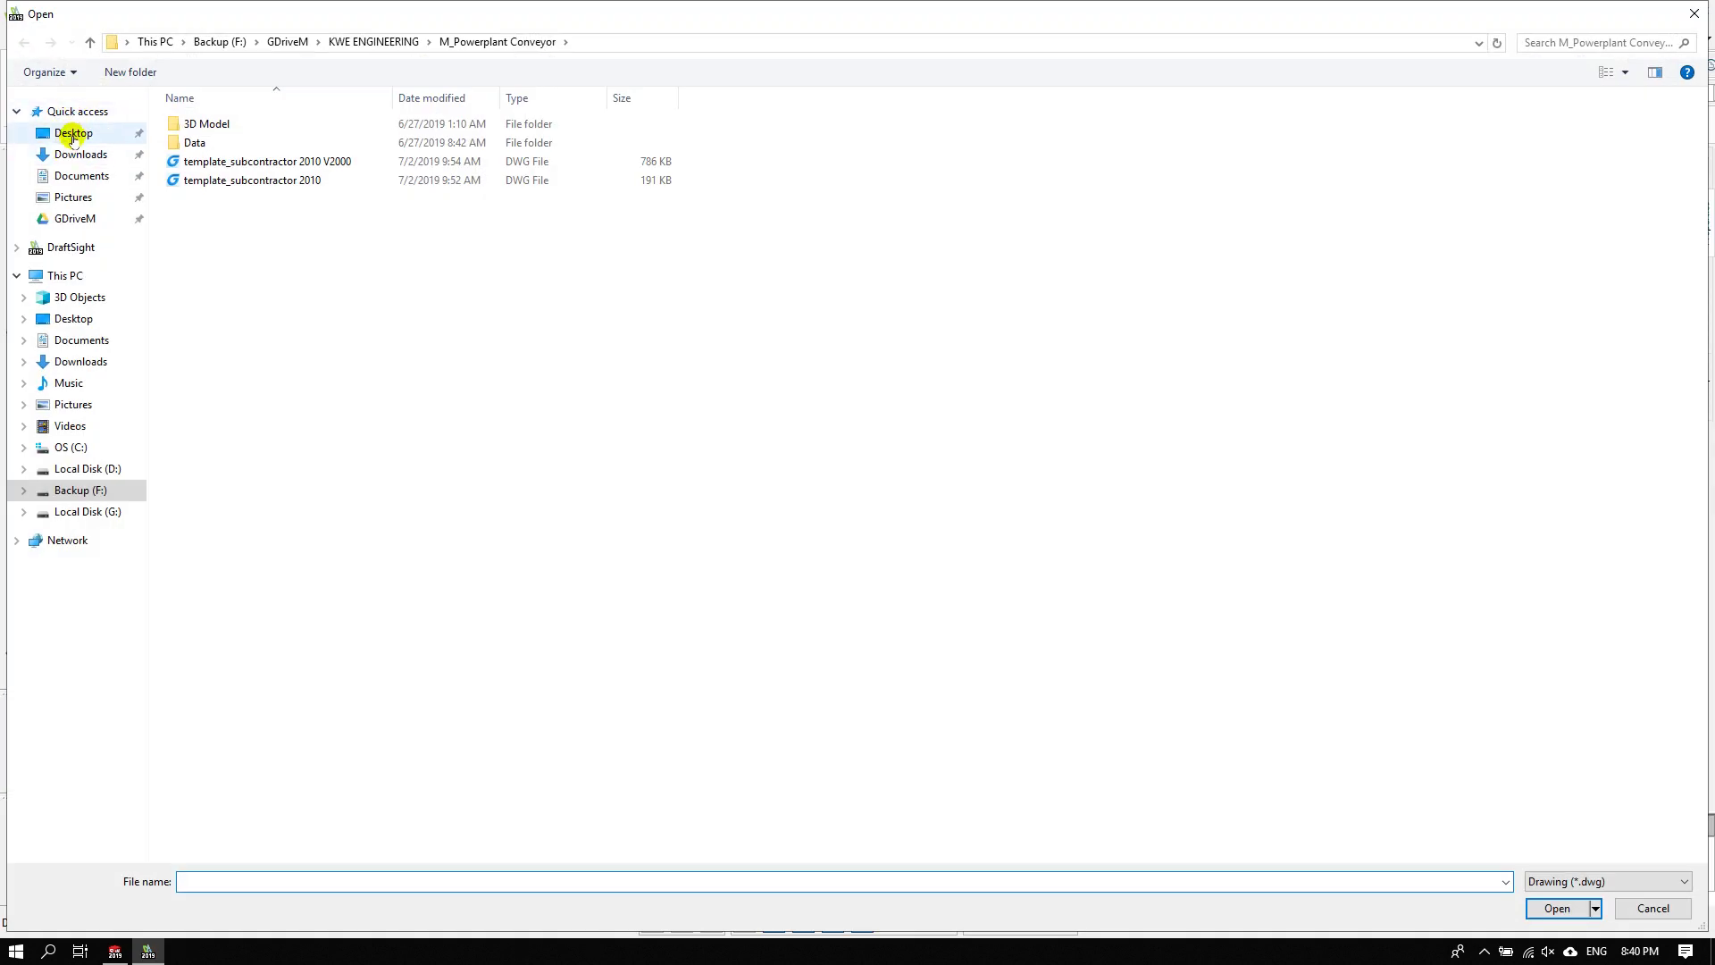
click(71, 134)
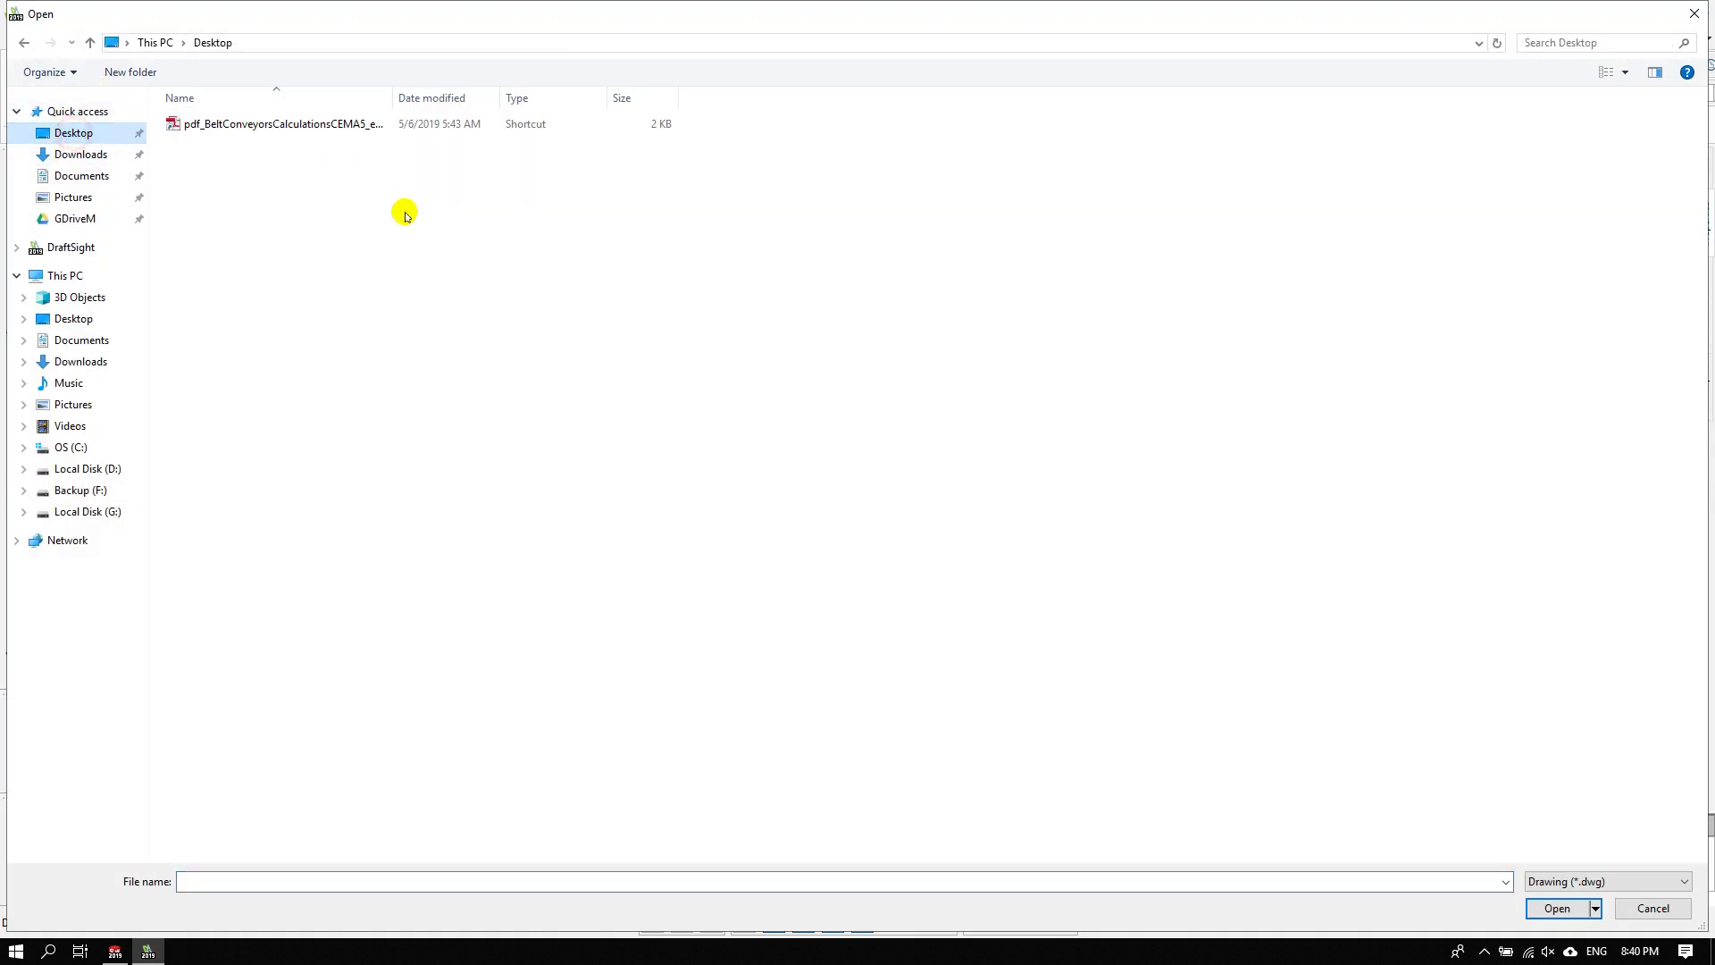
click(1595, 890)
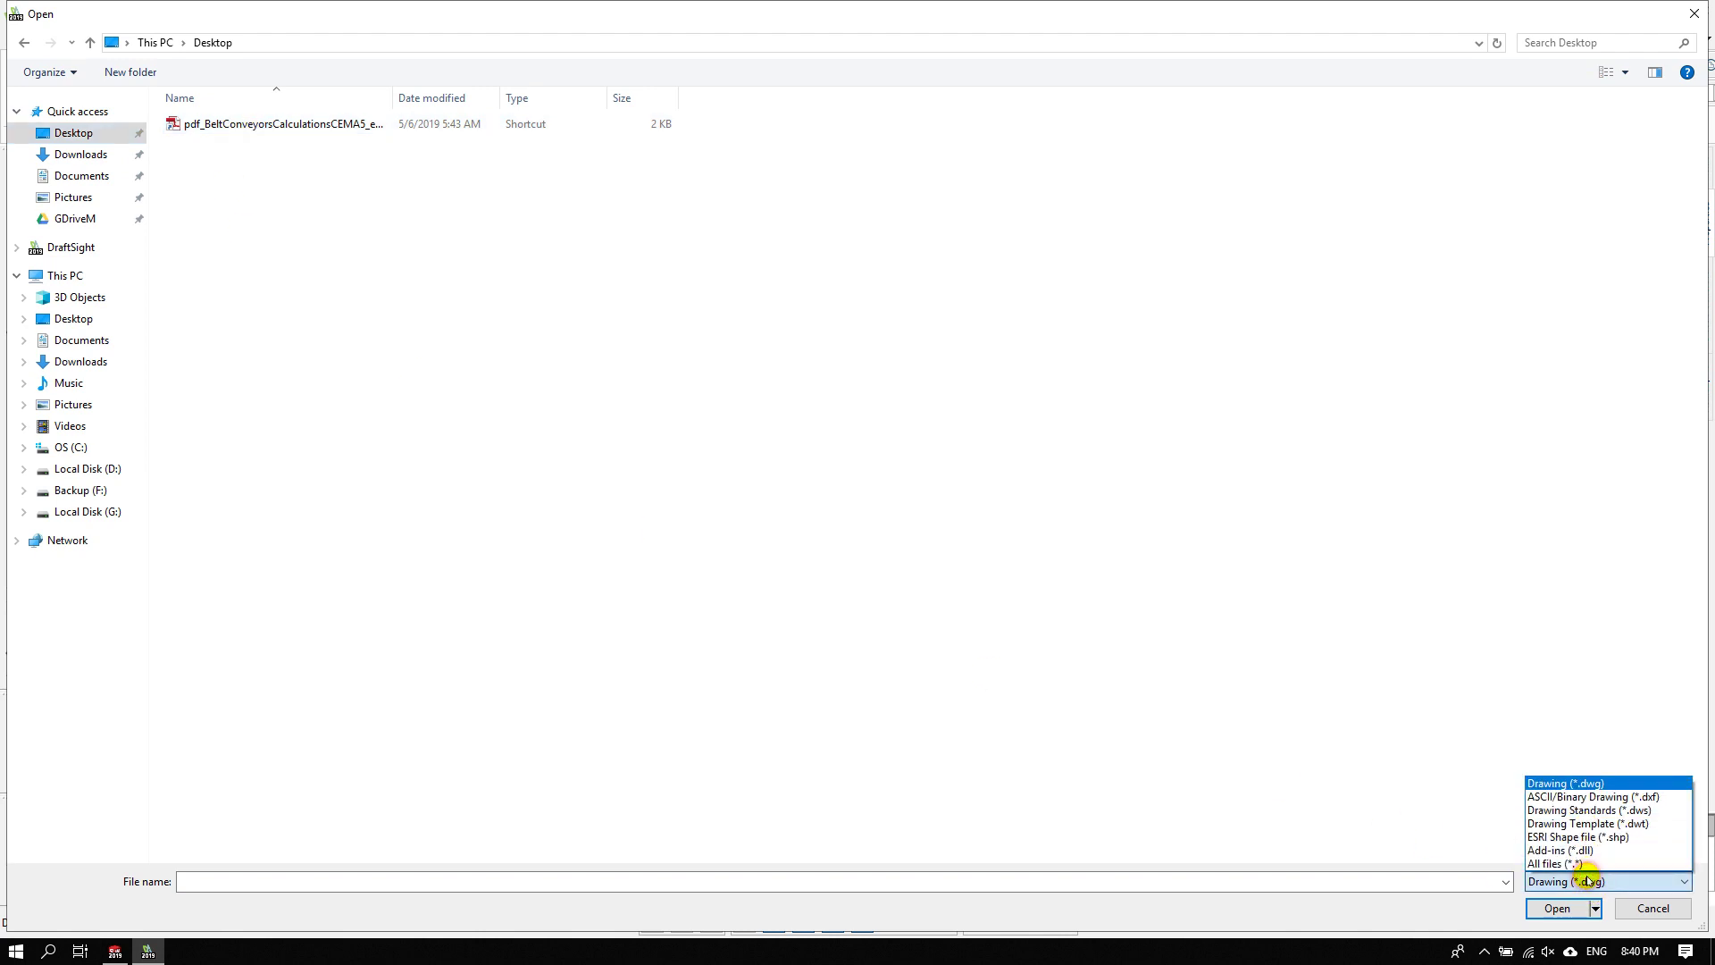
click(1621, 798)
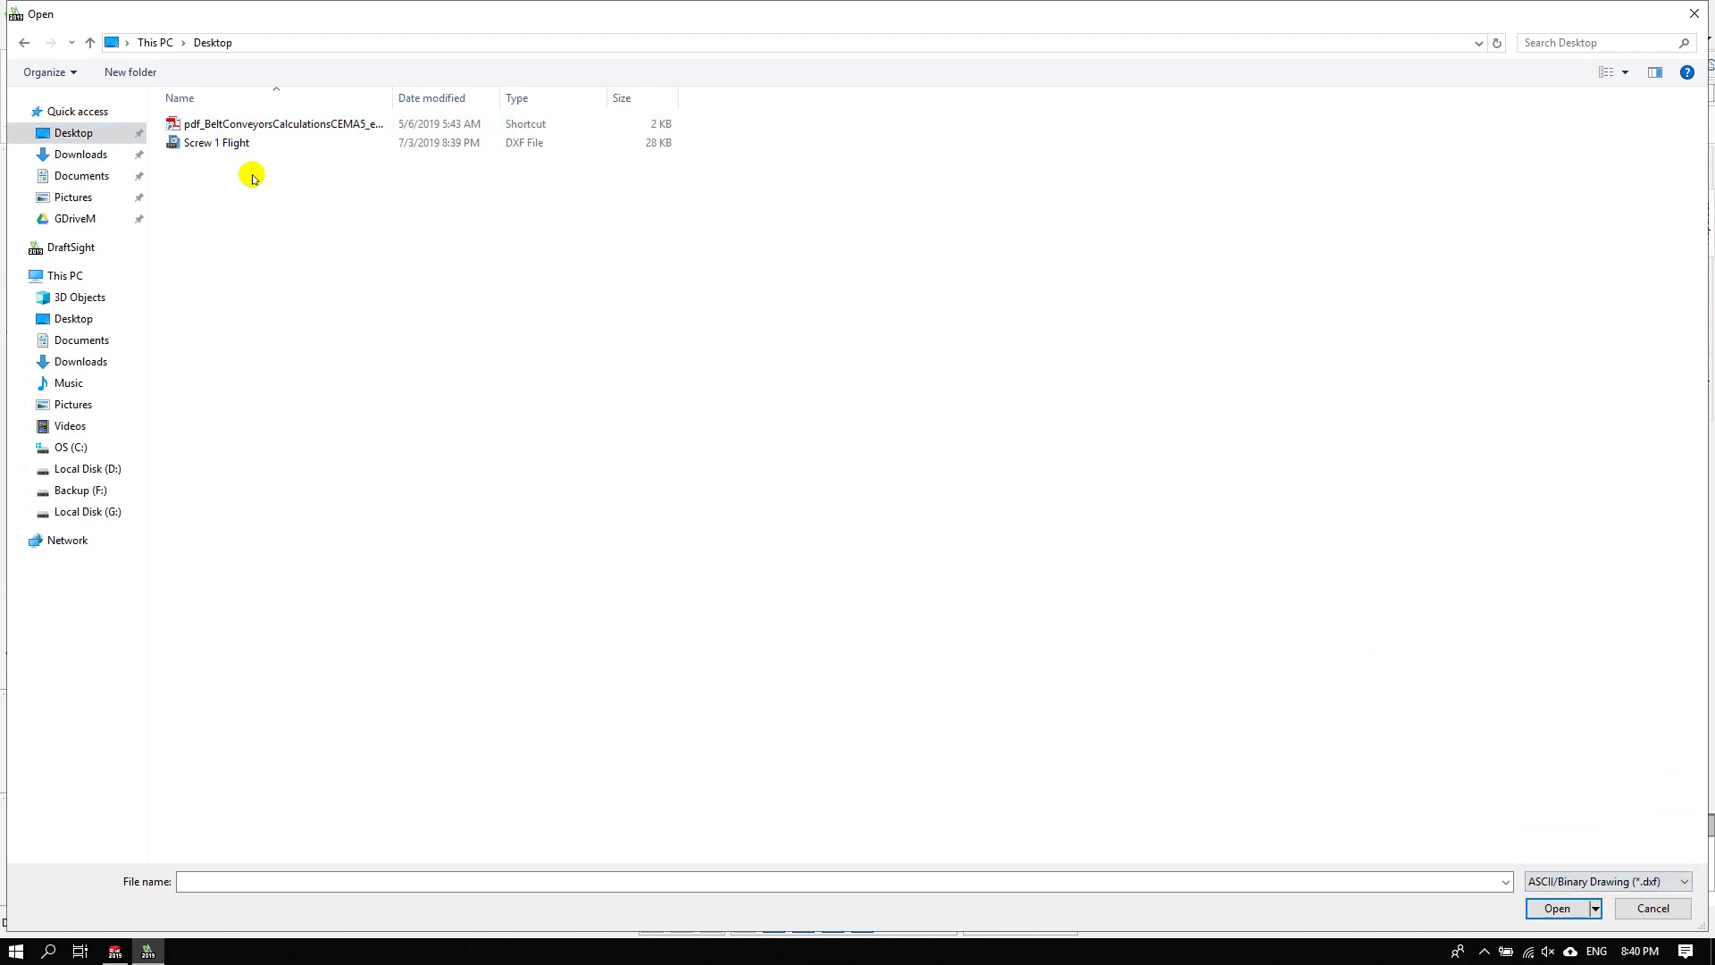
double_click(219, 143)
scroll(904, 503, down, 1)
scroll(988, 536, down, 1)
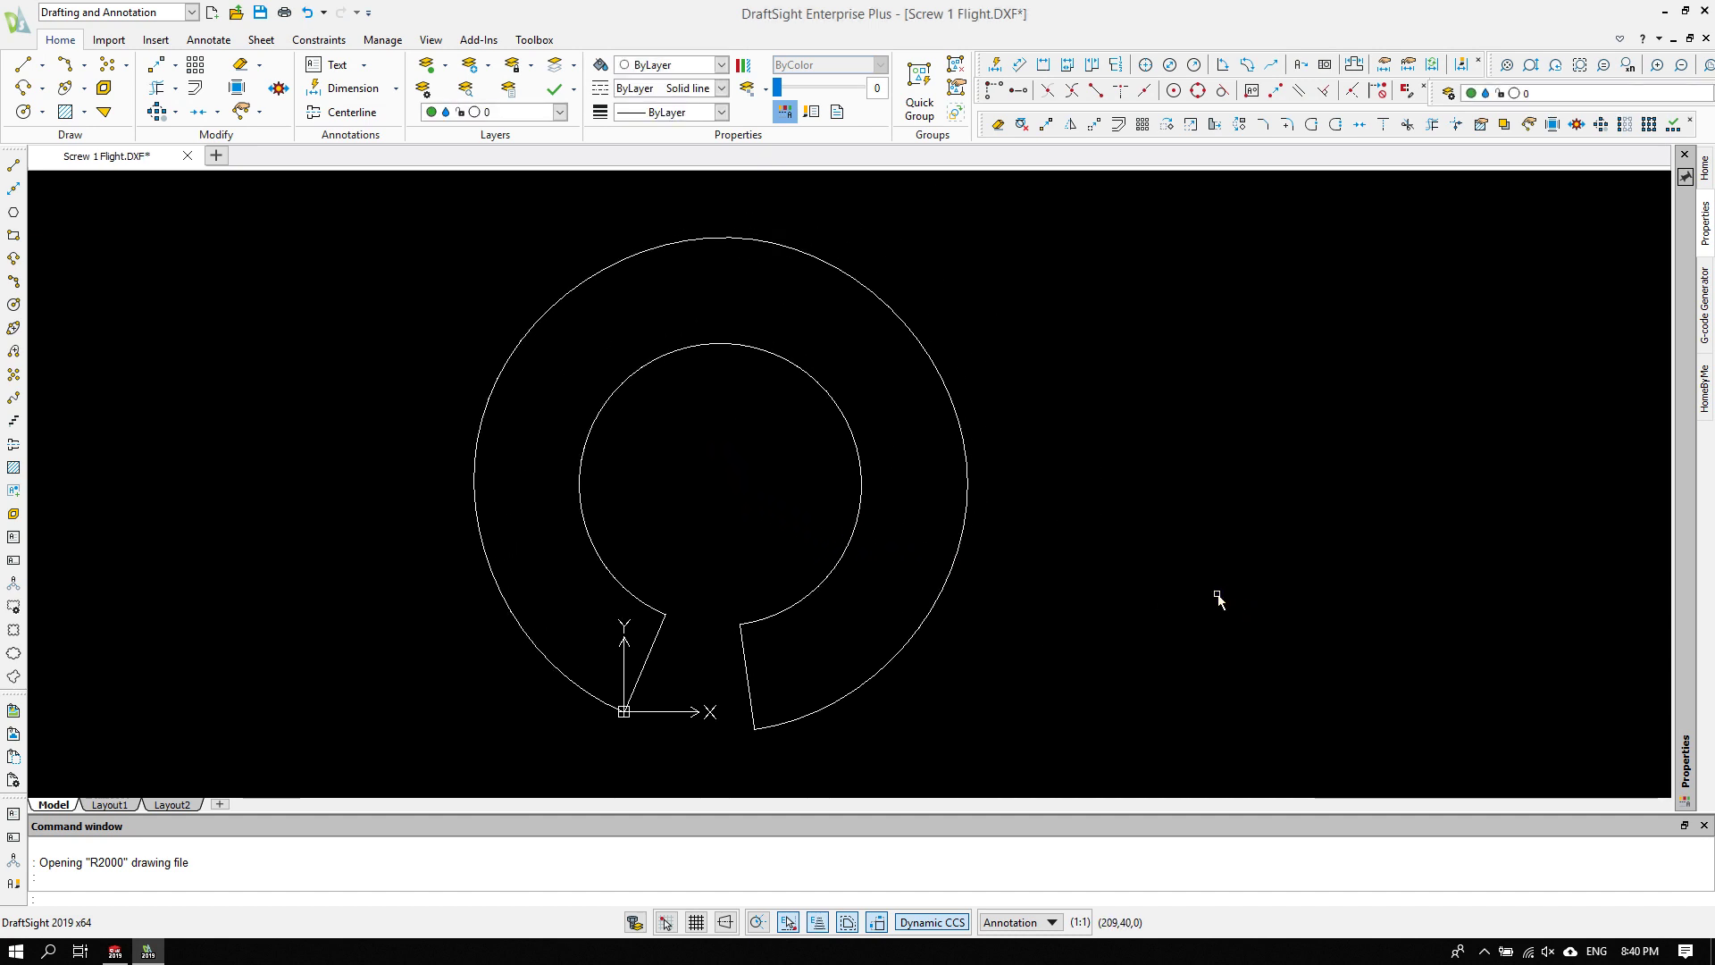
- Add a 37 aligned dimension along the slot's left edge
click(1020, 64)
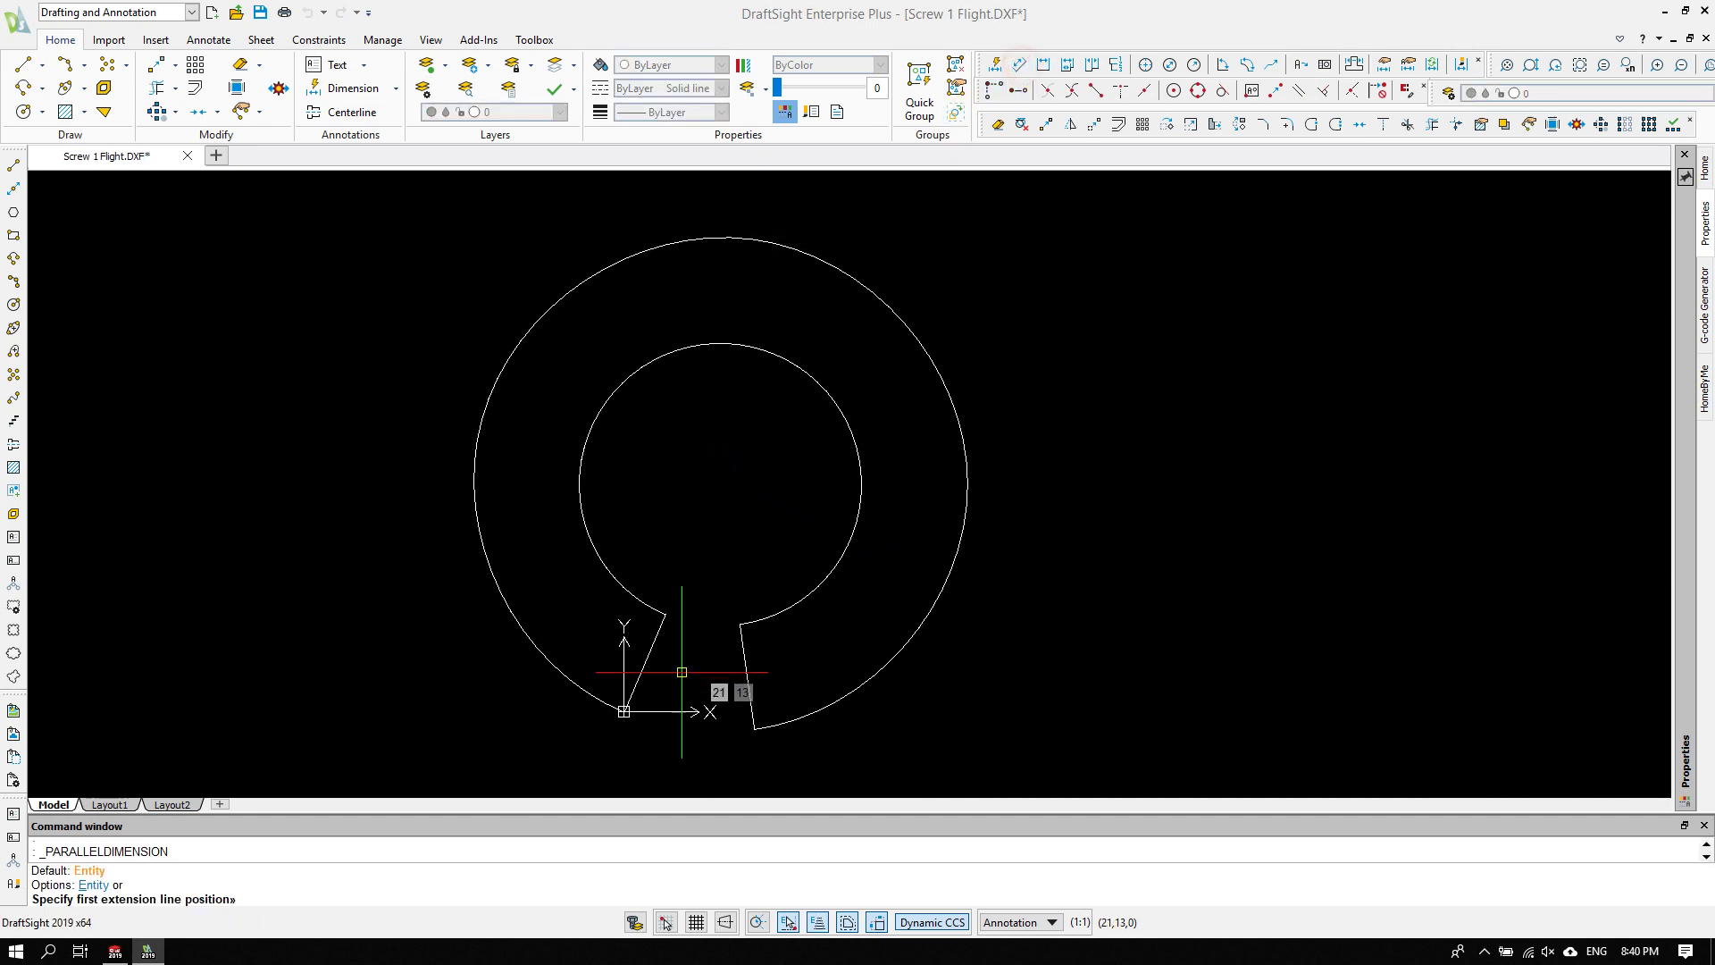
click(664, 615)
click(624, 712)
click(695, 642)
scroll(715, 684, up, 1)
scroll(710, 681, up, 1)
scroll(715, 686, down, 1)
click(1047, 116)
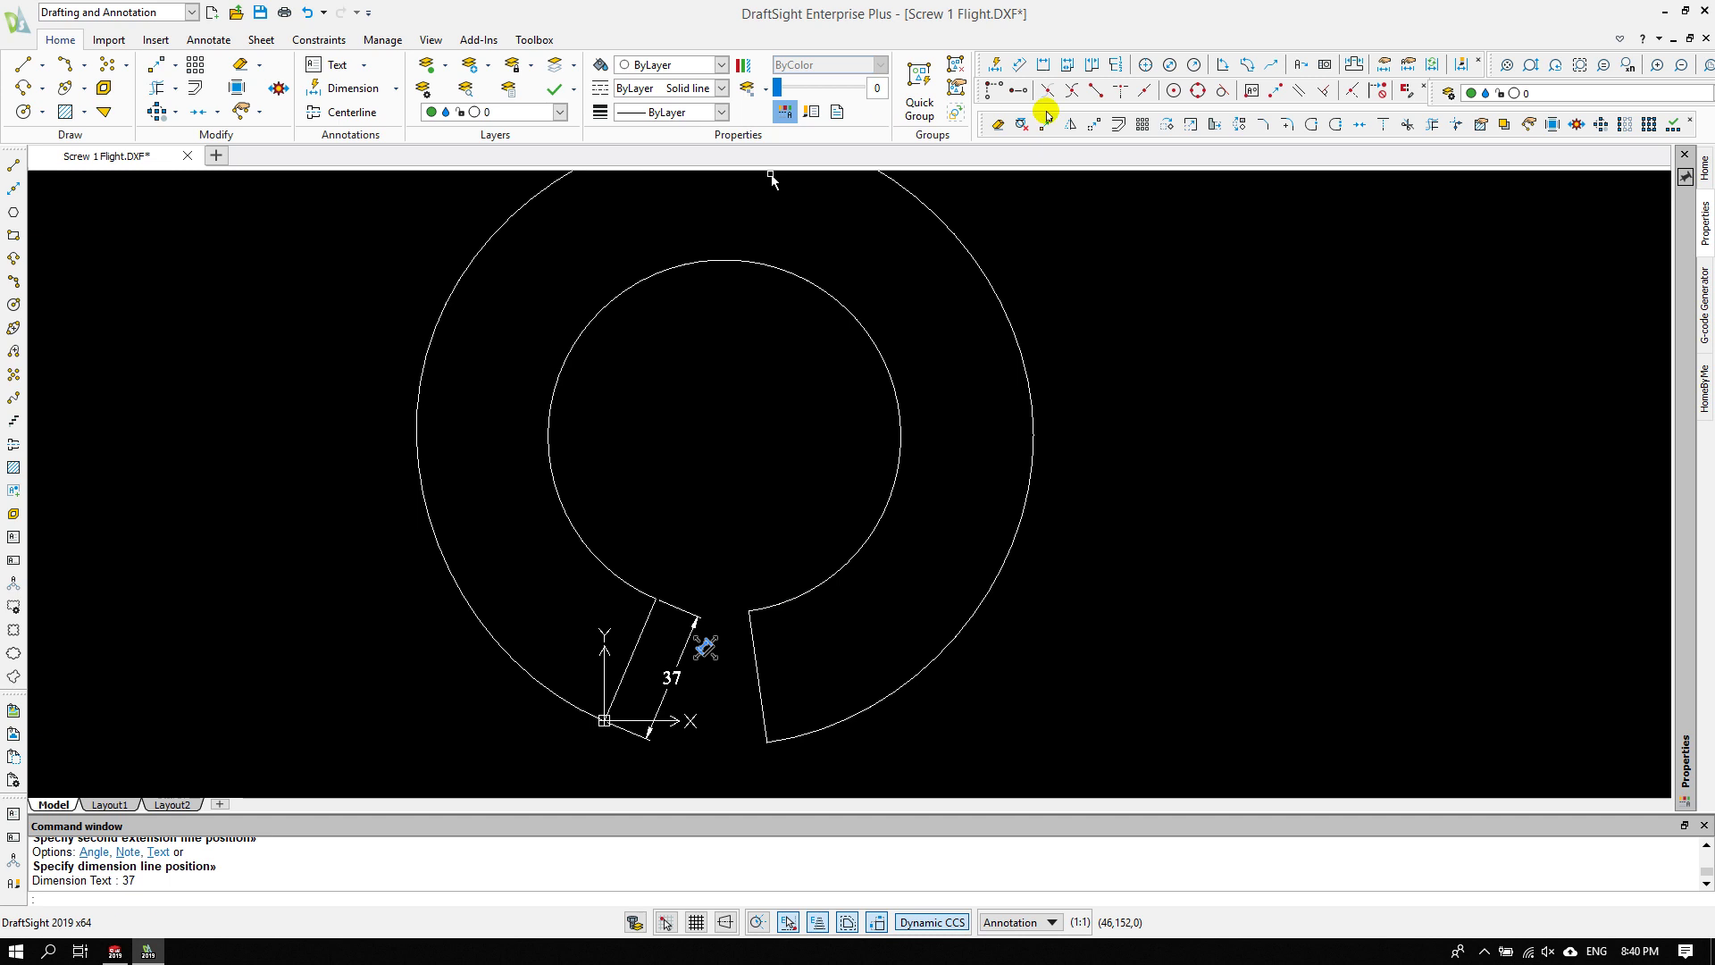
- Attempt a diameter dimension on the inner circle and a line, cancelling both
click(1148, 66)
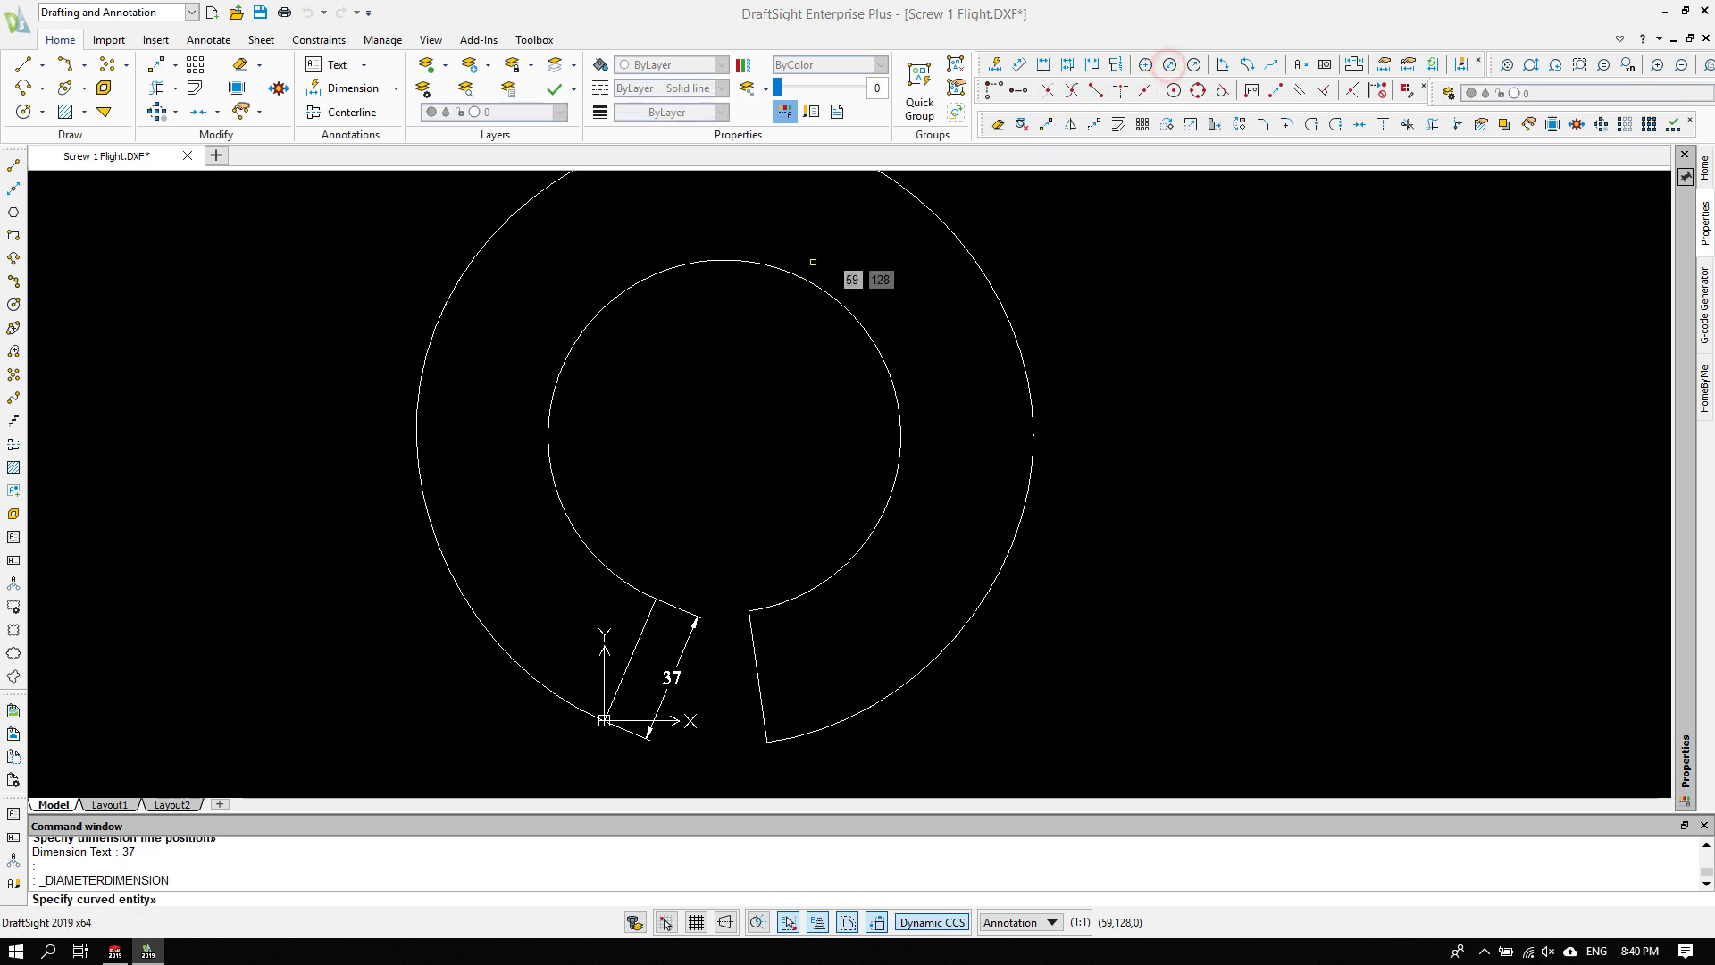
click(792, 273)
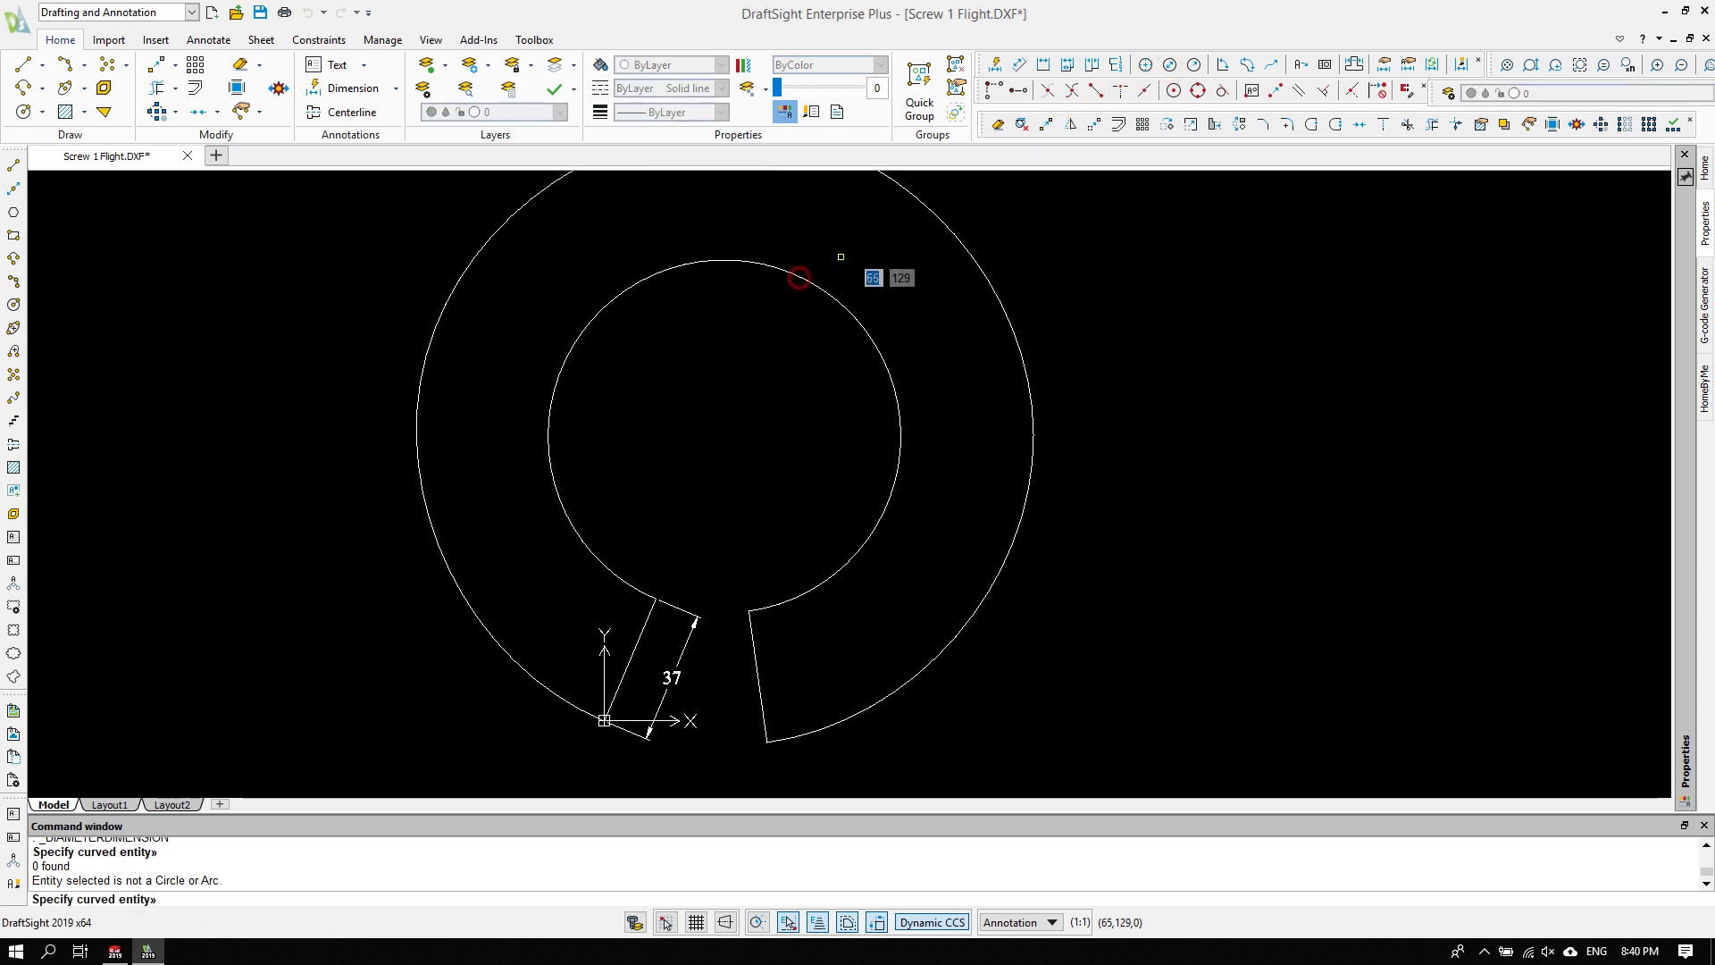
click(721, 311)
key(Escape)
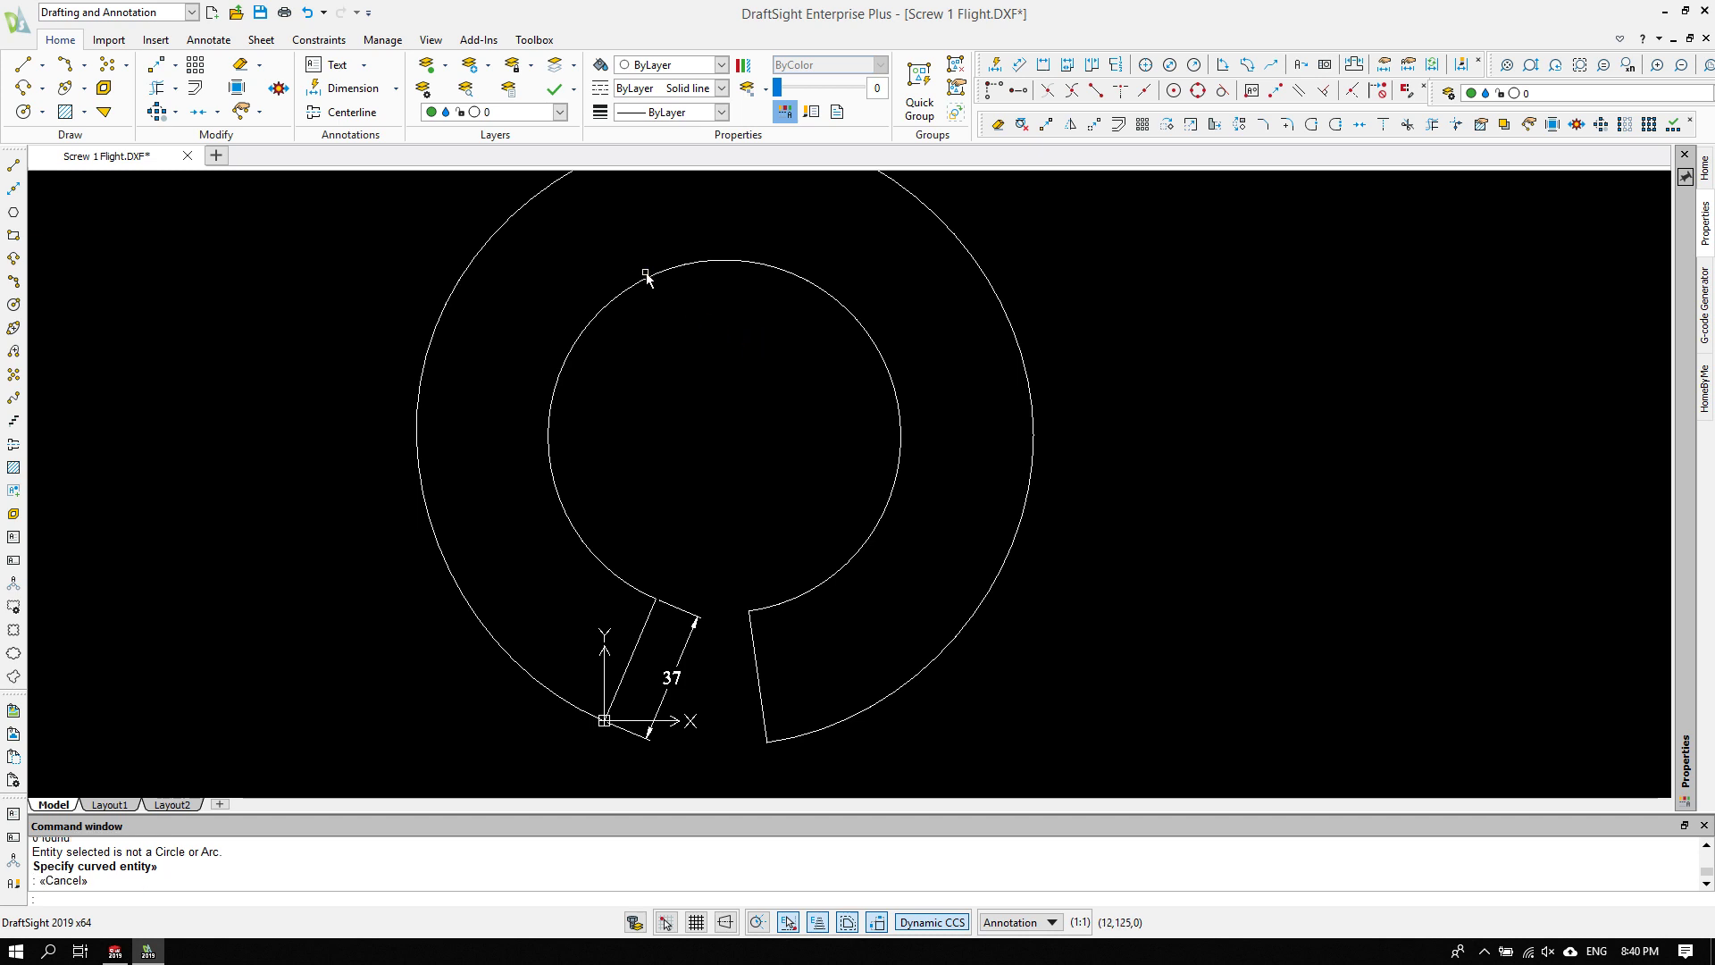
click(27, 87)
click(24, 64)
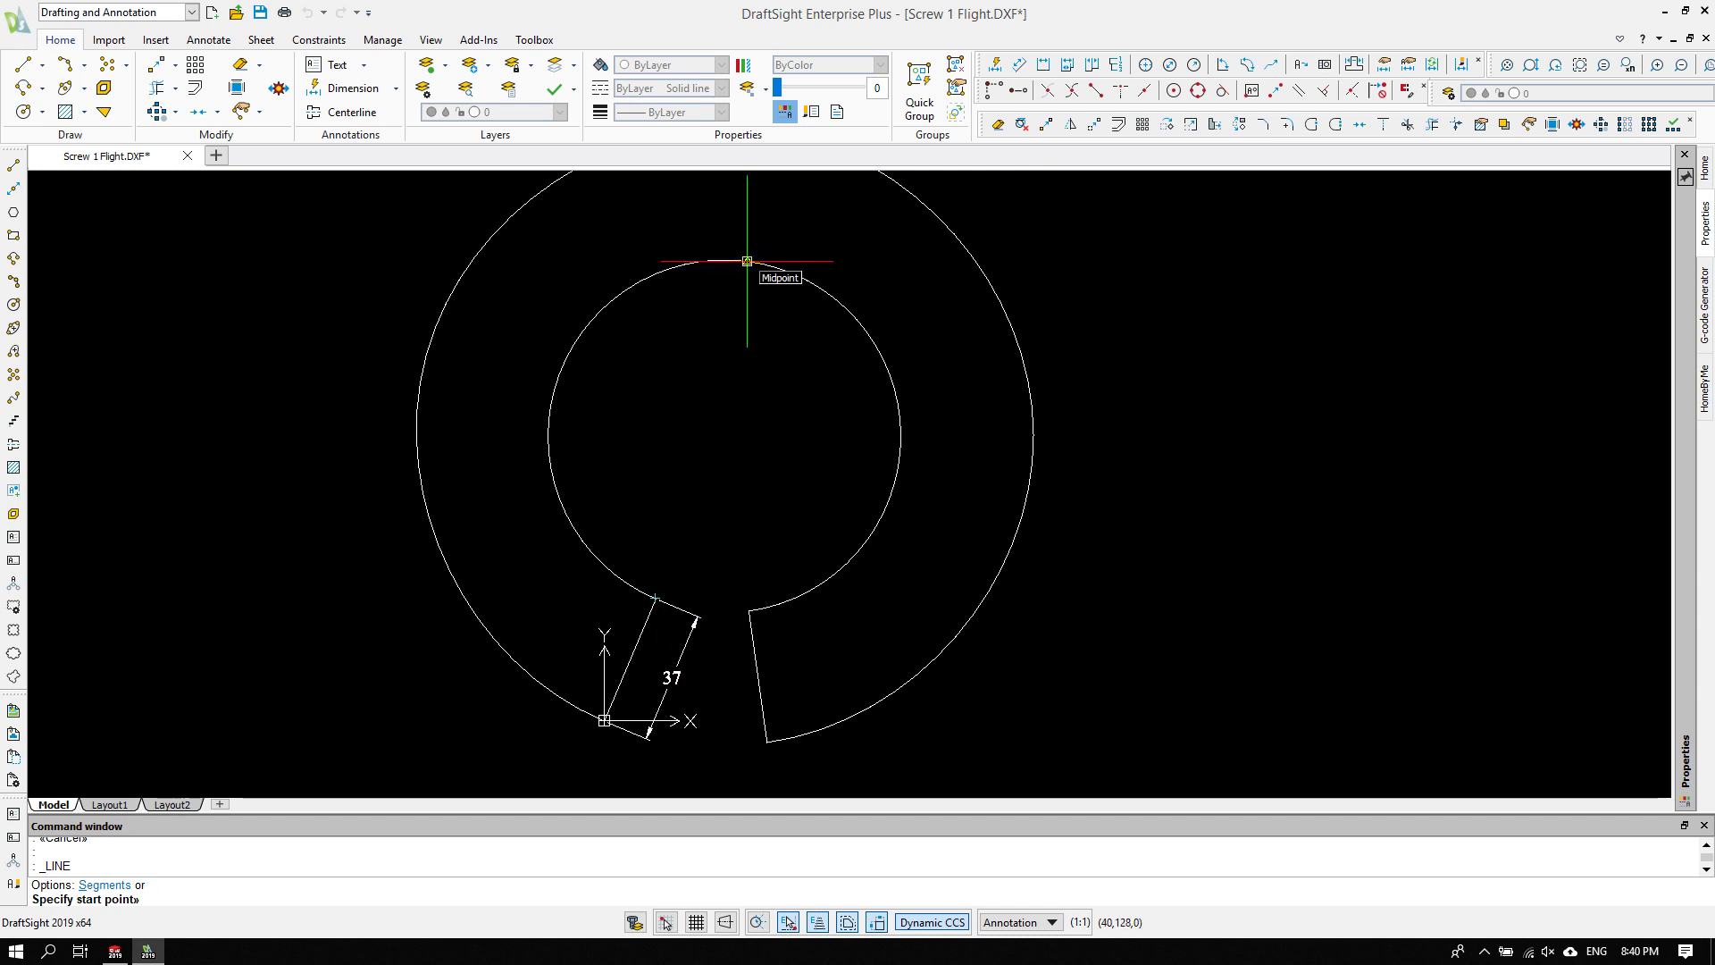
scroll(674, 693, down, 2)
right_click(932, 490)
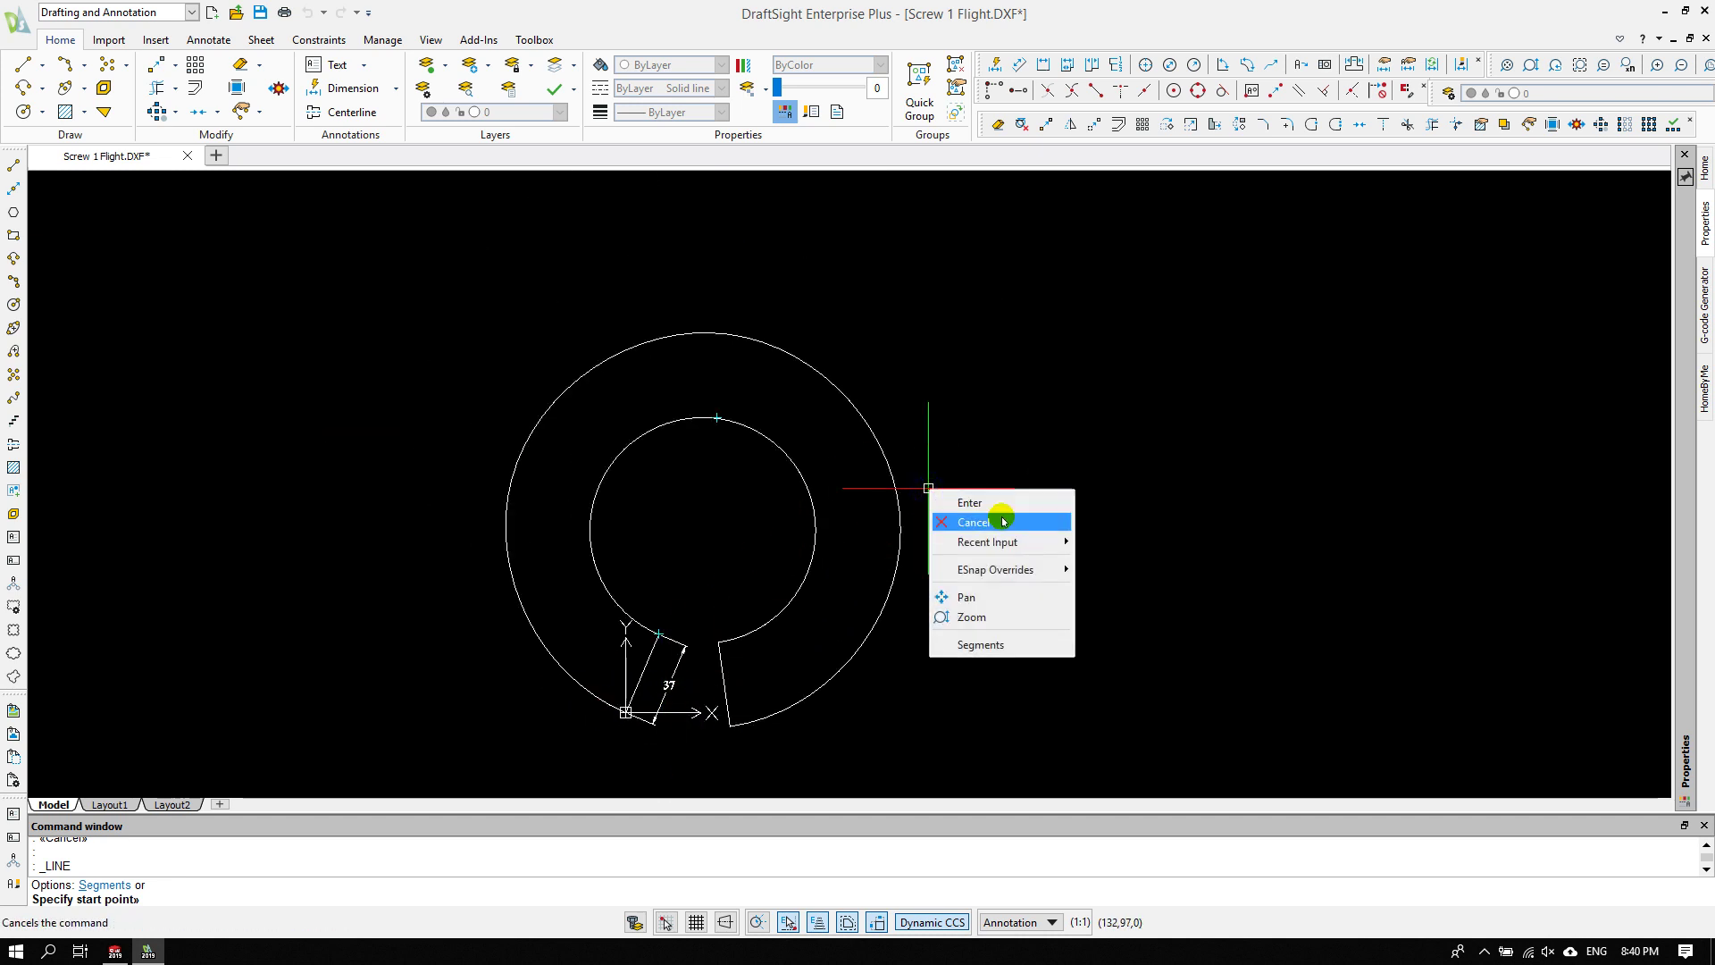
click(1001, 518)
- Move the whole drawing, cancel the pending move, and recentre the full flight ring
drag(367, 266, 1065, 757)
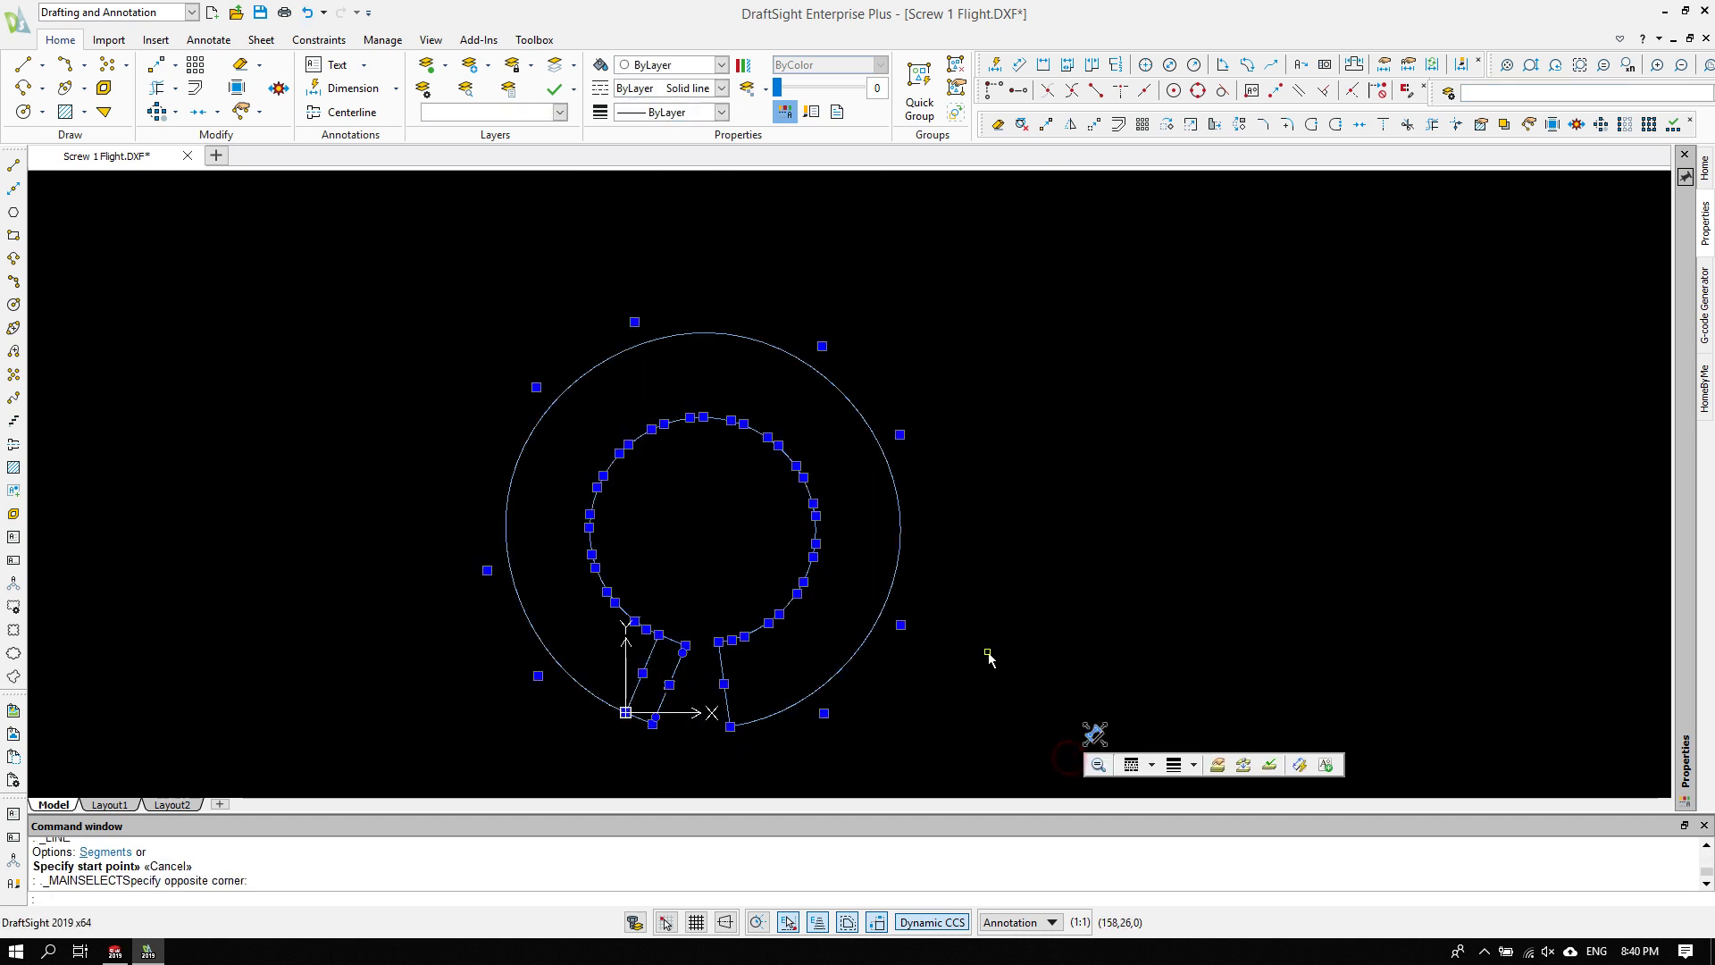
text(m)
key(Return)
click(720, 566)
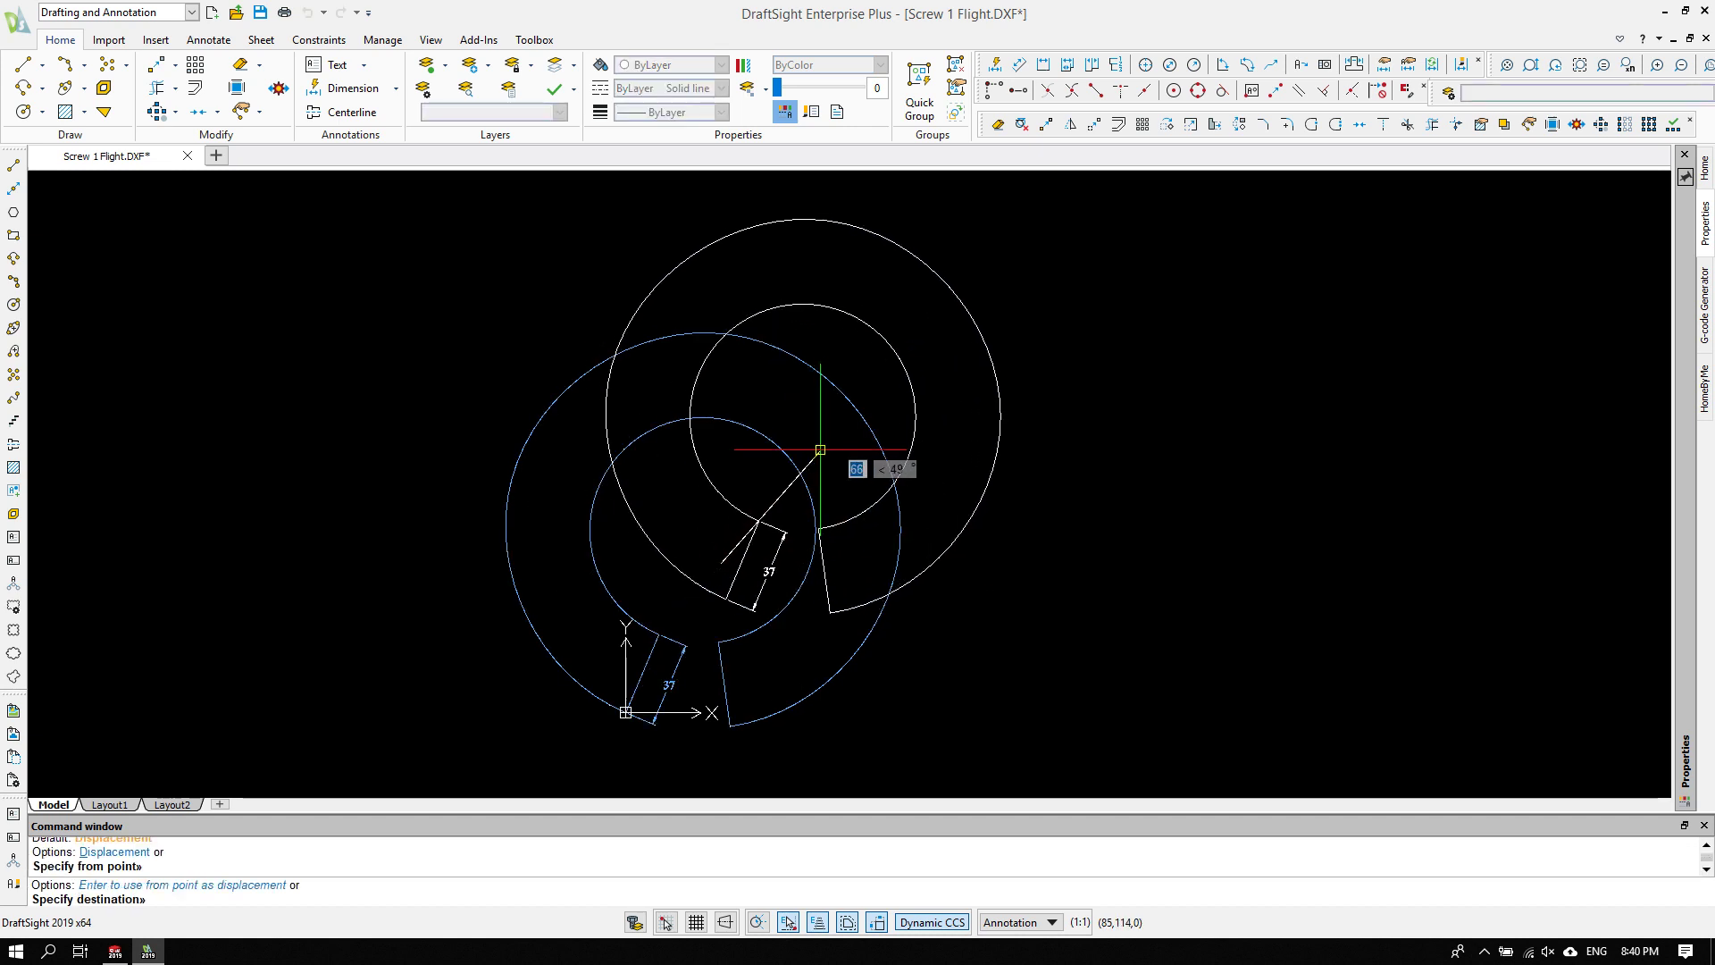
click(824, 450)
key(Escape)
scroll(788, 600, up, 2)
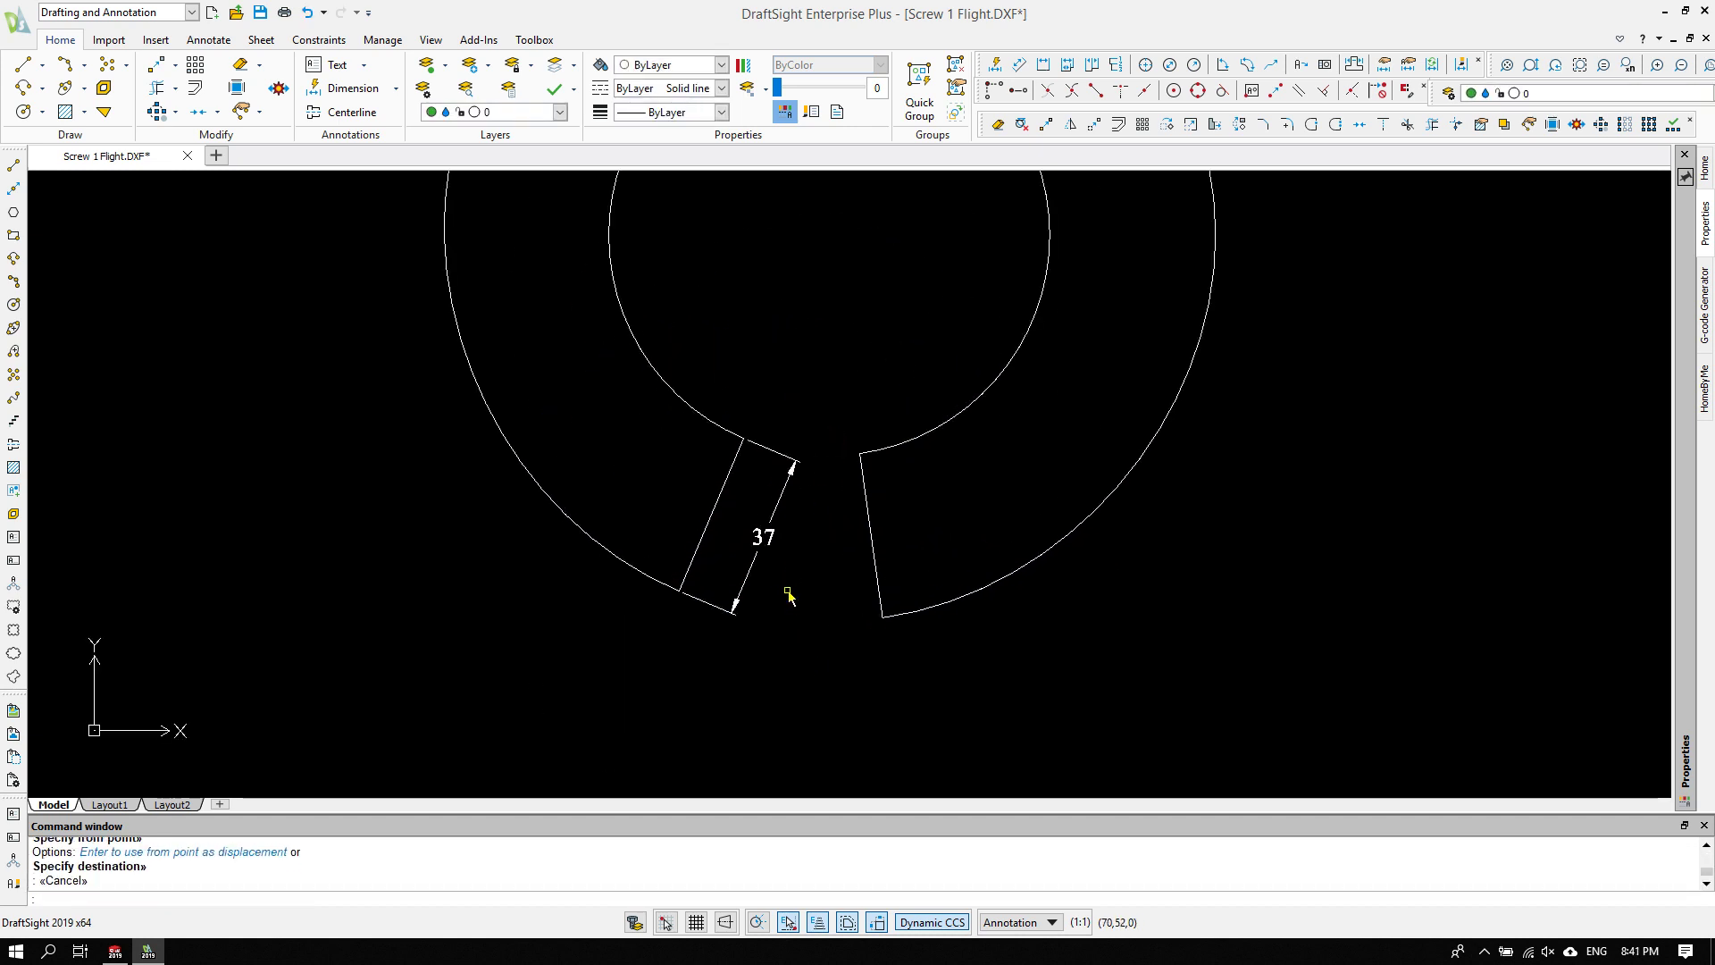
scroll(1102, 452, down, 1)
scroll(1091, 574, down, 1)
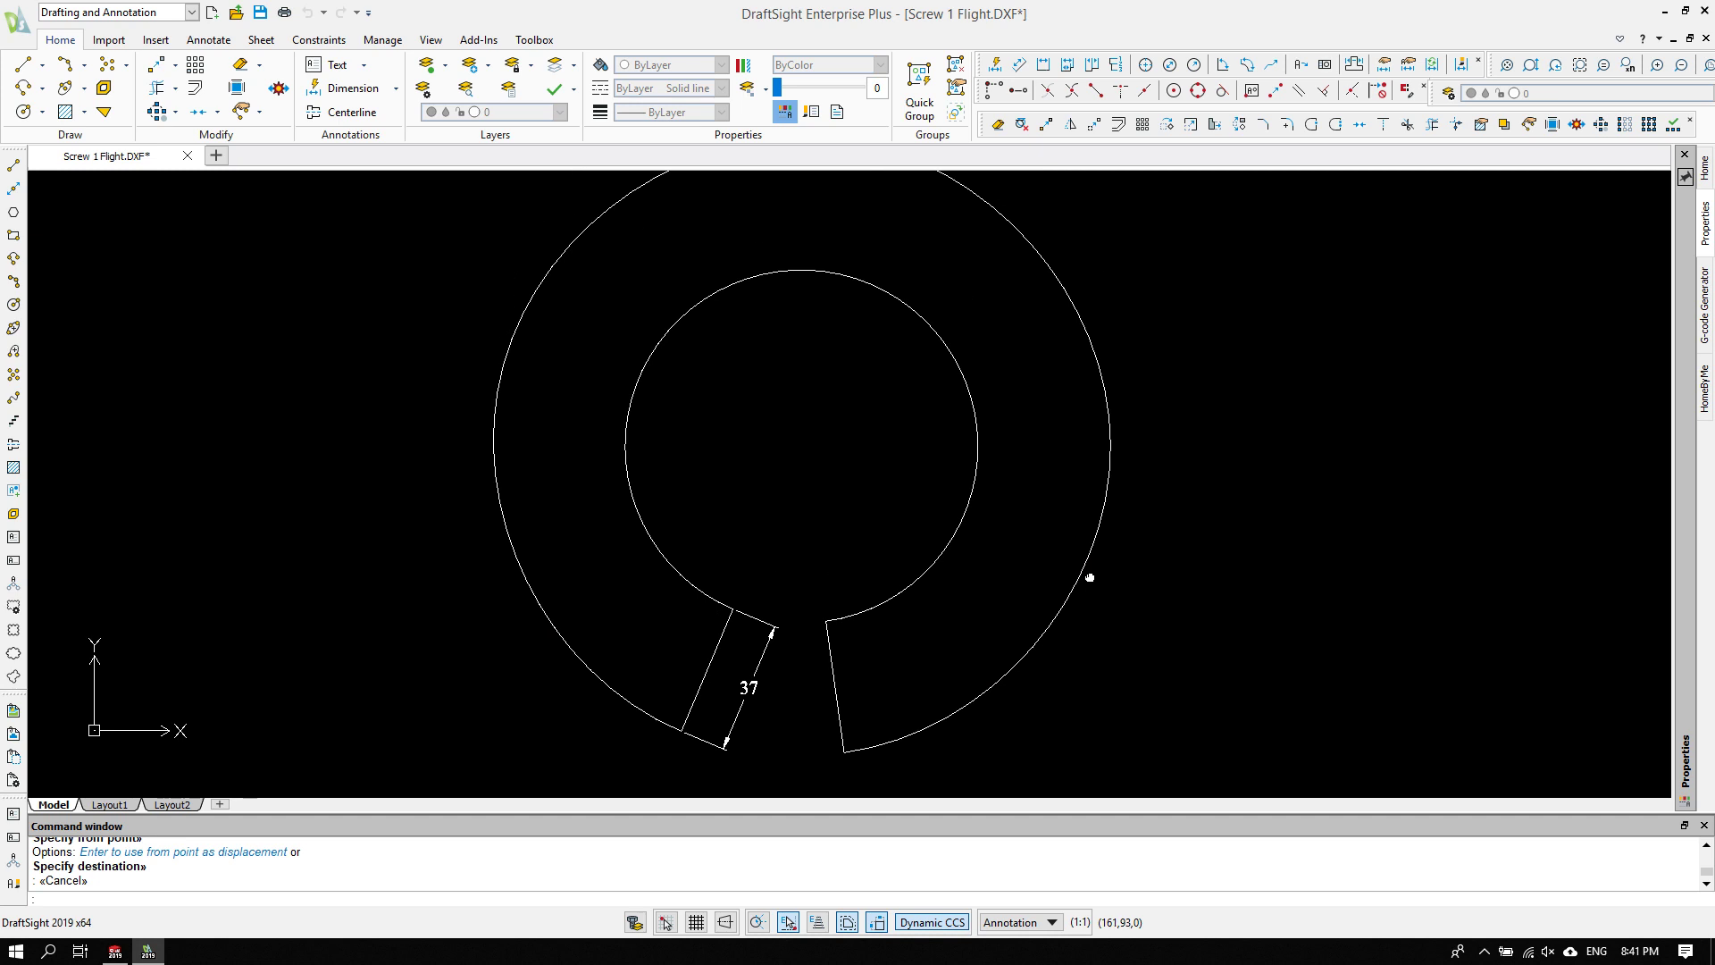
scroll(1075, 570, down, 2)
middle_drag(1075, 569, 1034, 563)
click(1172, 563)
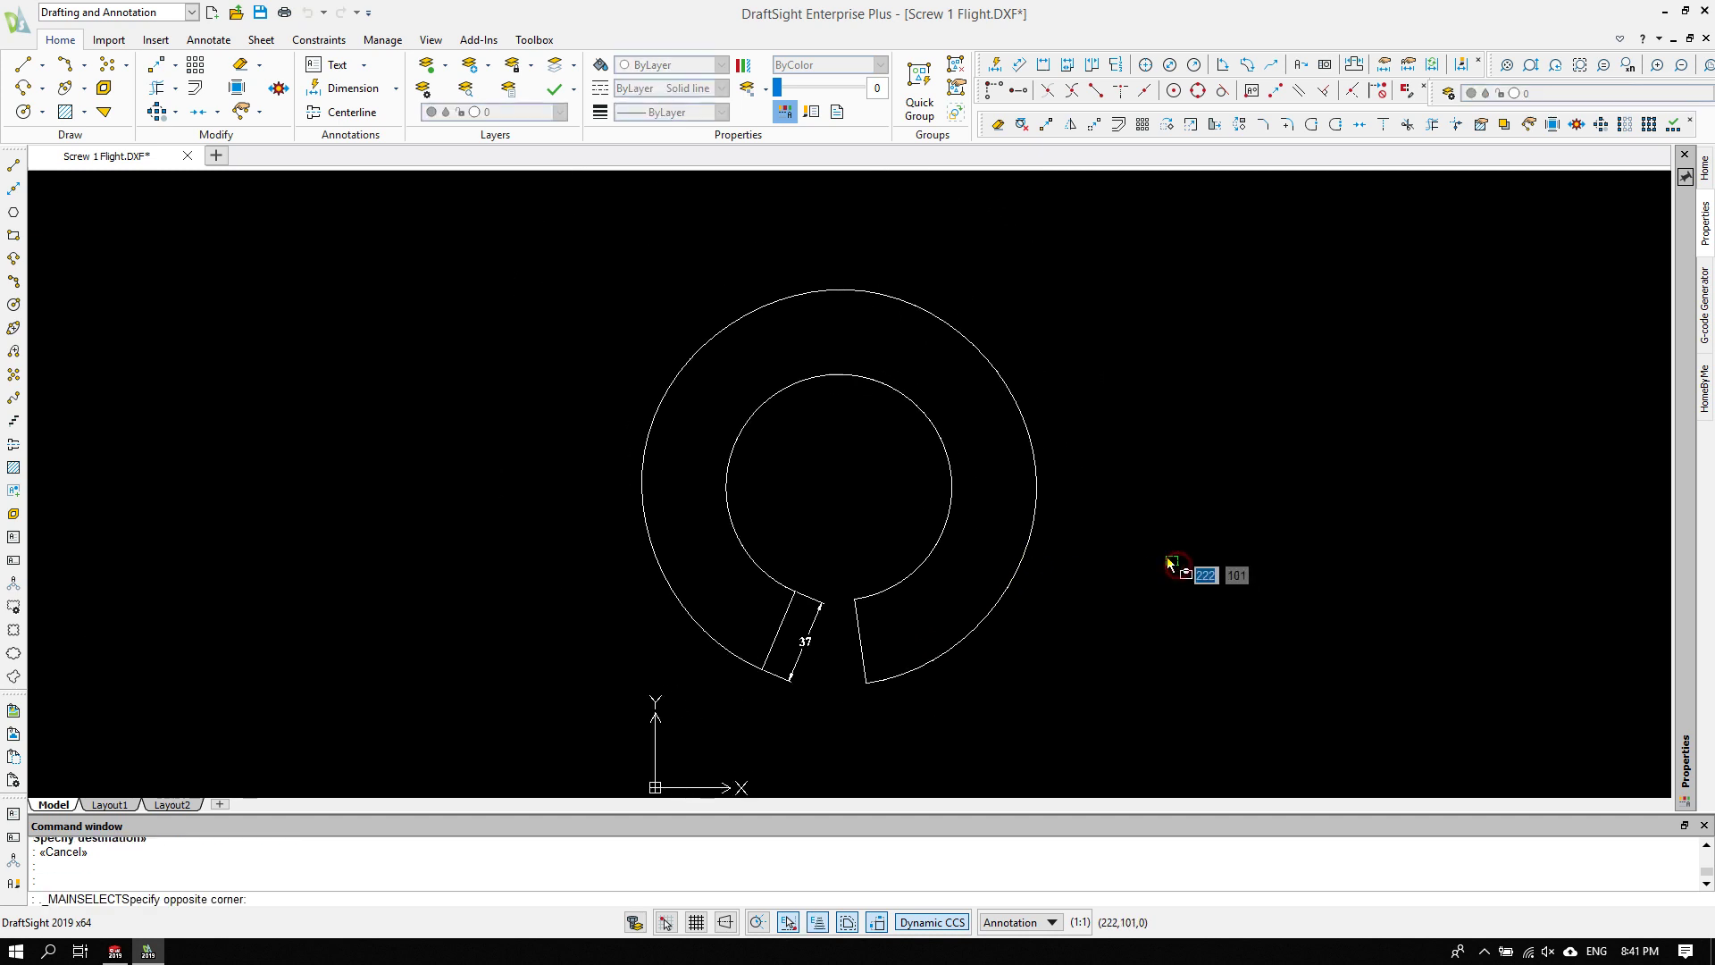
- Draw lines from the inner circle's top to the left and right slot corners
text(l)
key(Return)
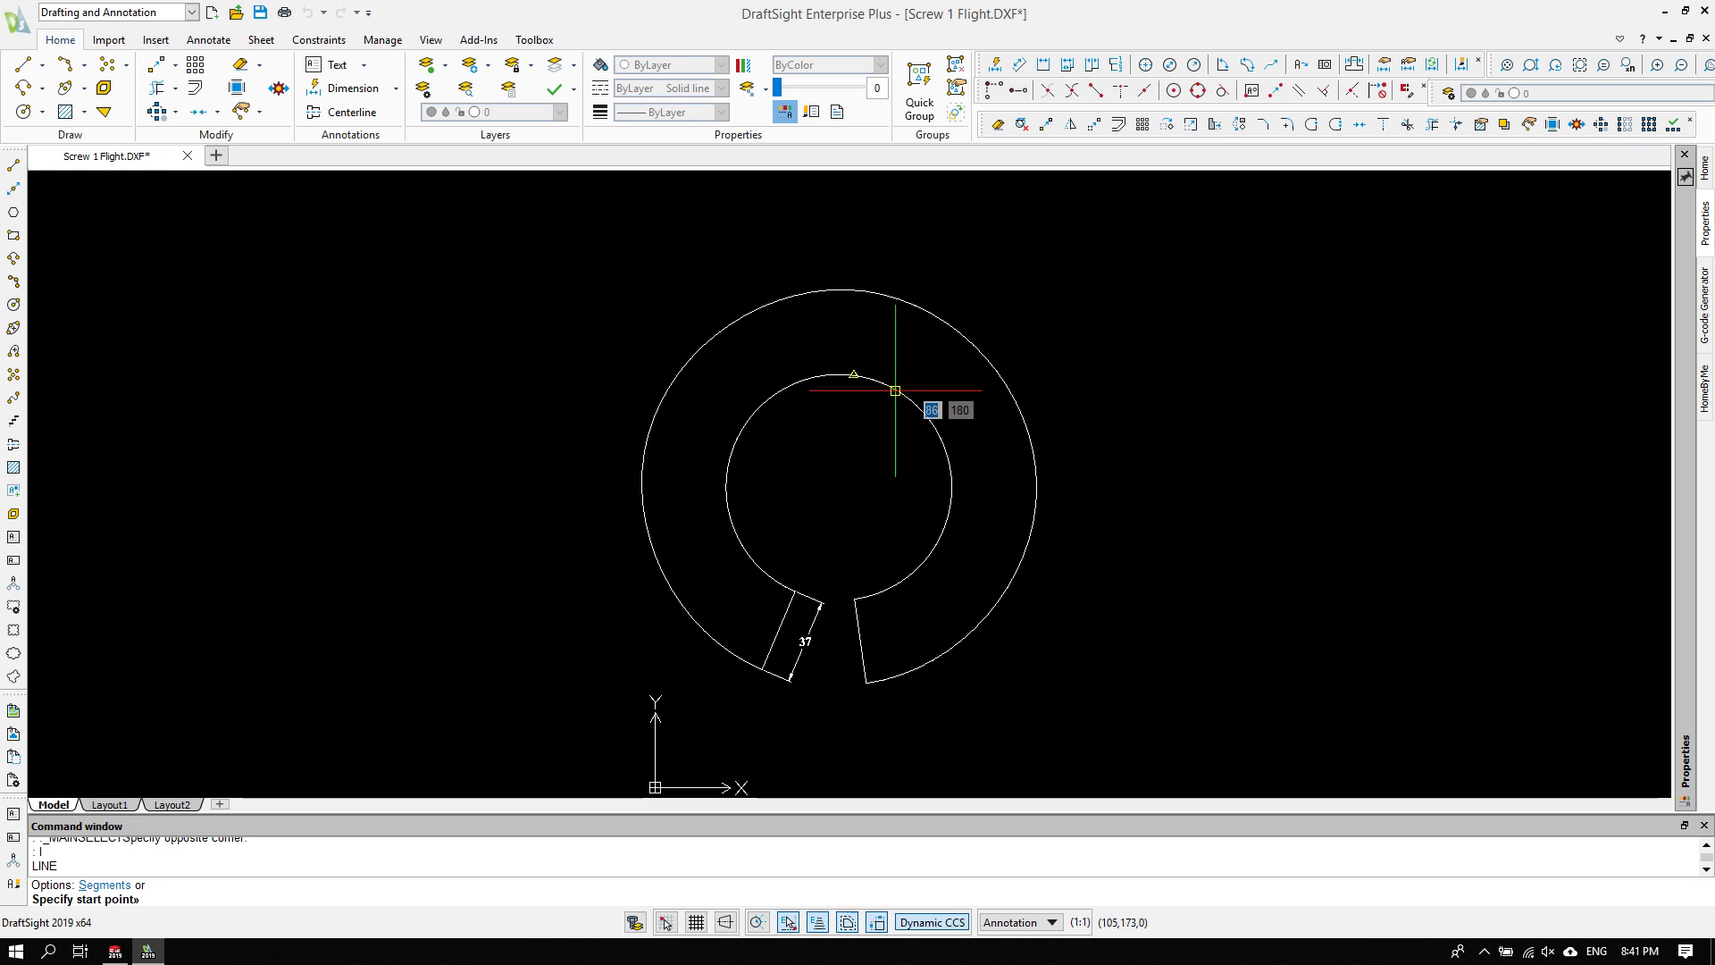
click(854, 376)
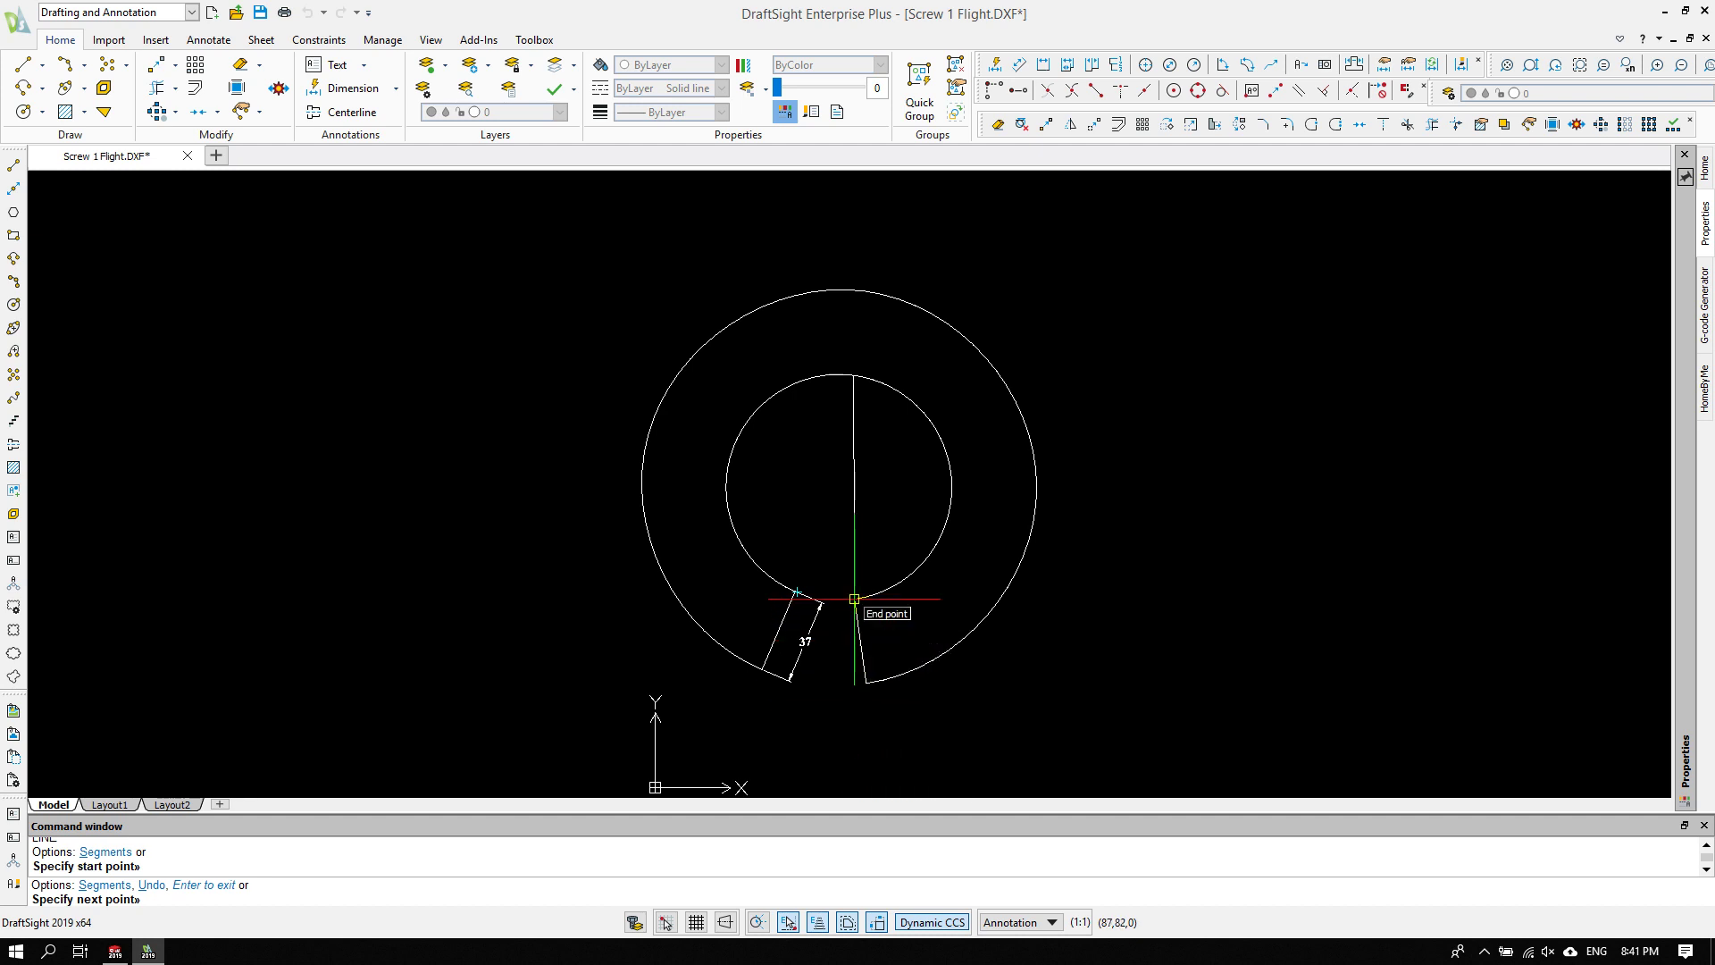
click(795, 590)
key(Return)
key(Return)
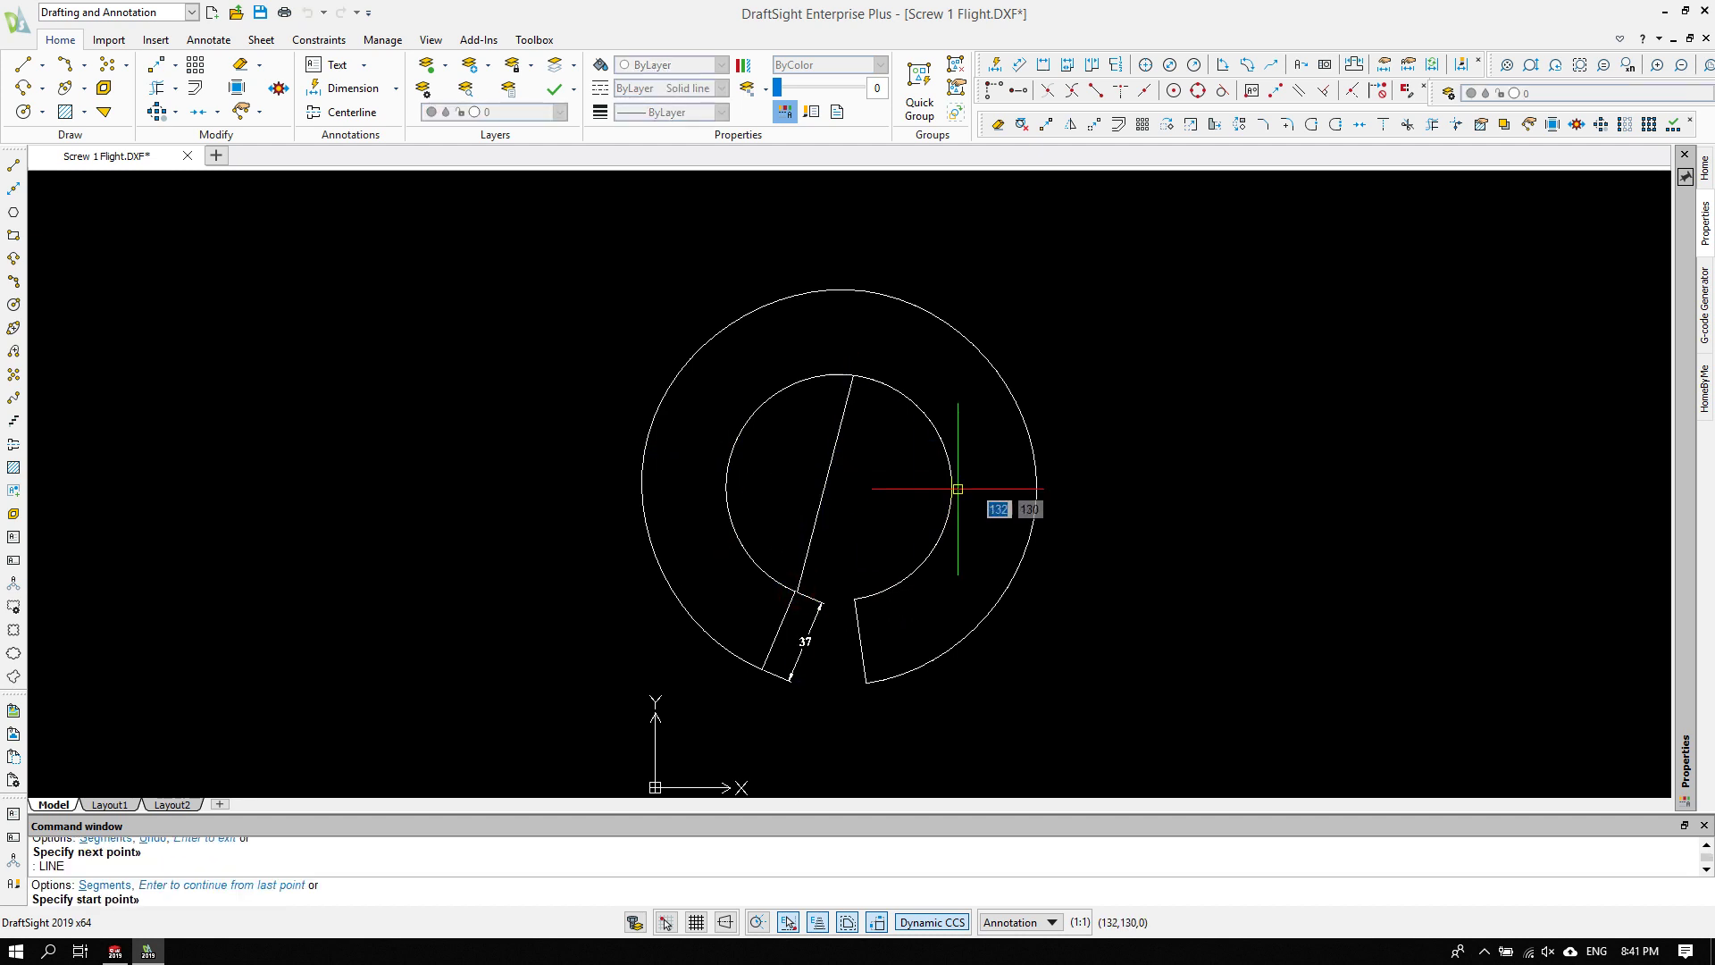
click(853, 375)
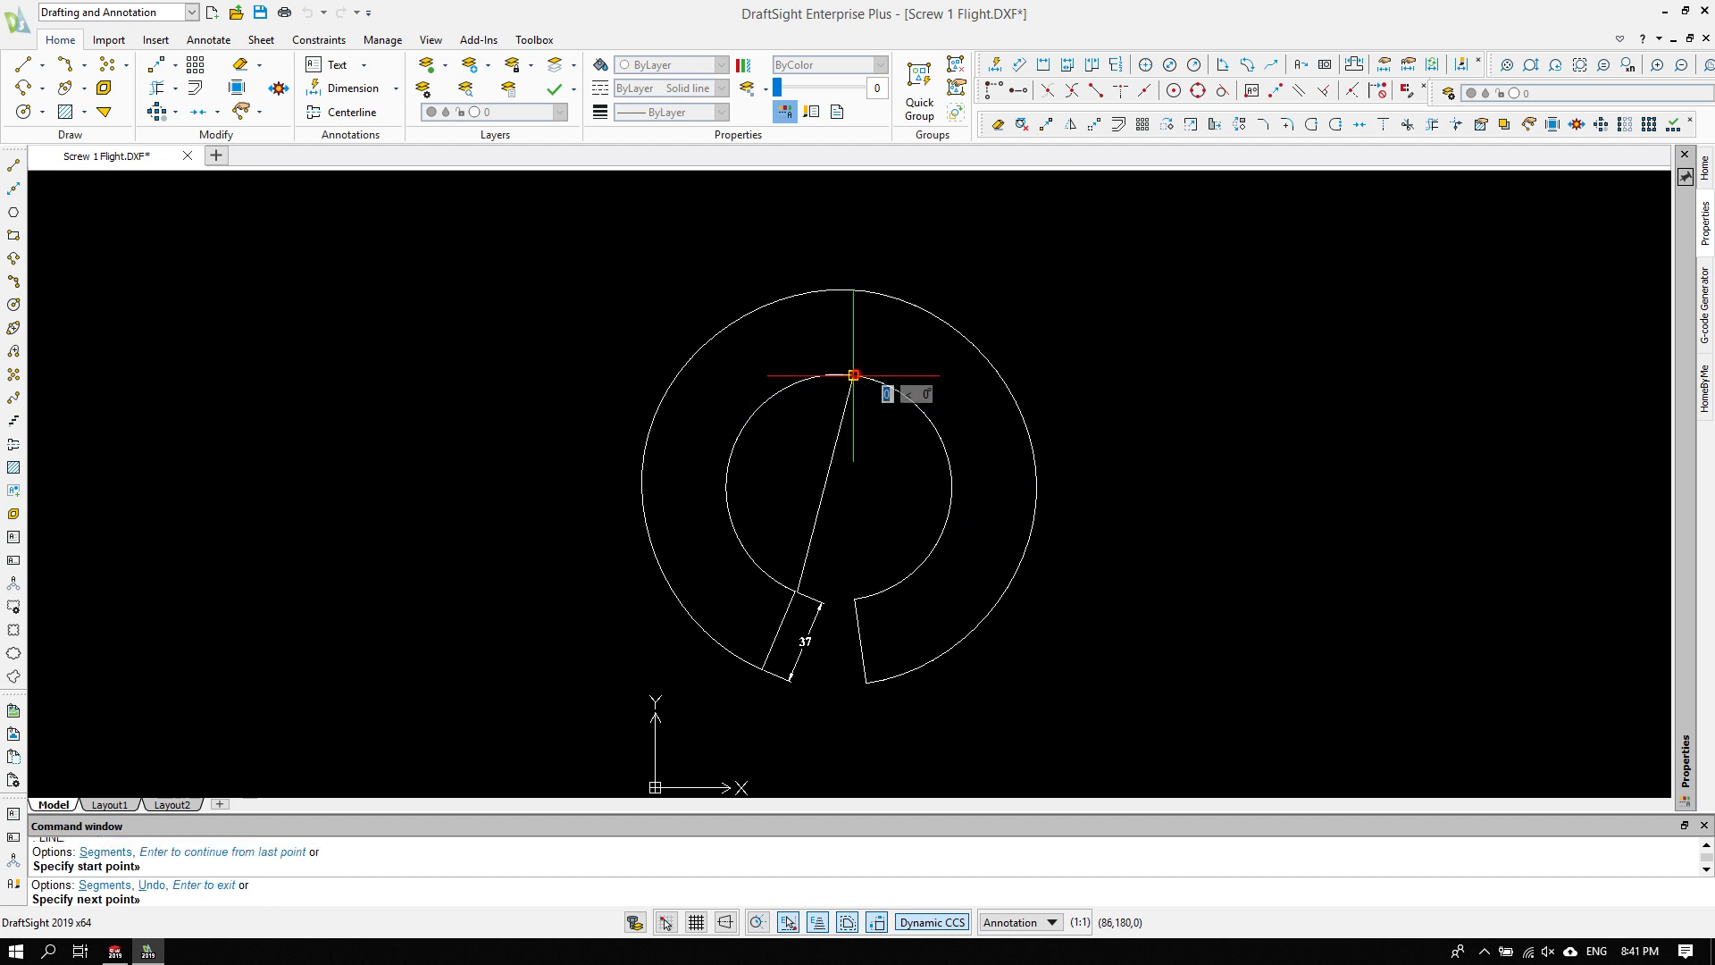
click(854, 599)
scroll(895, 552, up, 1)
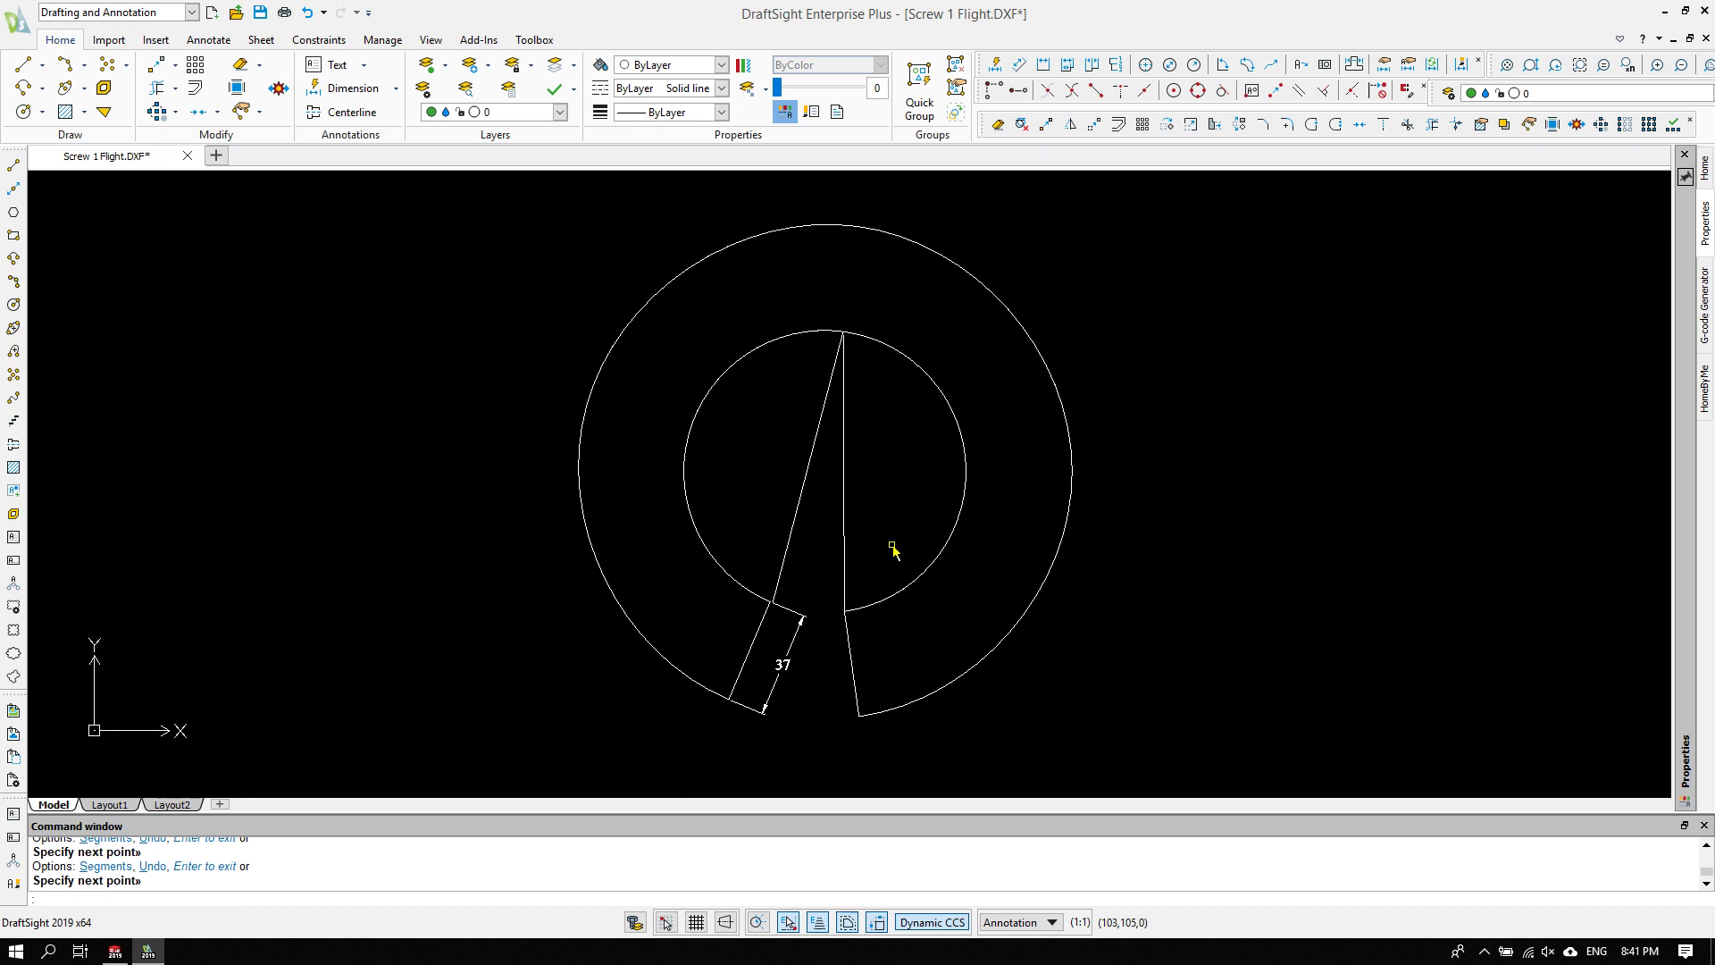
key(Return)
key(Return)
- Draw lines closing the wedge across its inner end and its outer end
scroll(773, 617, up, 1)
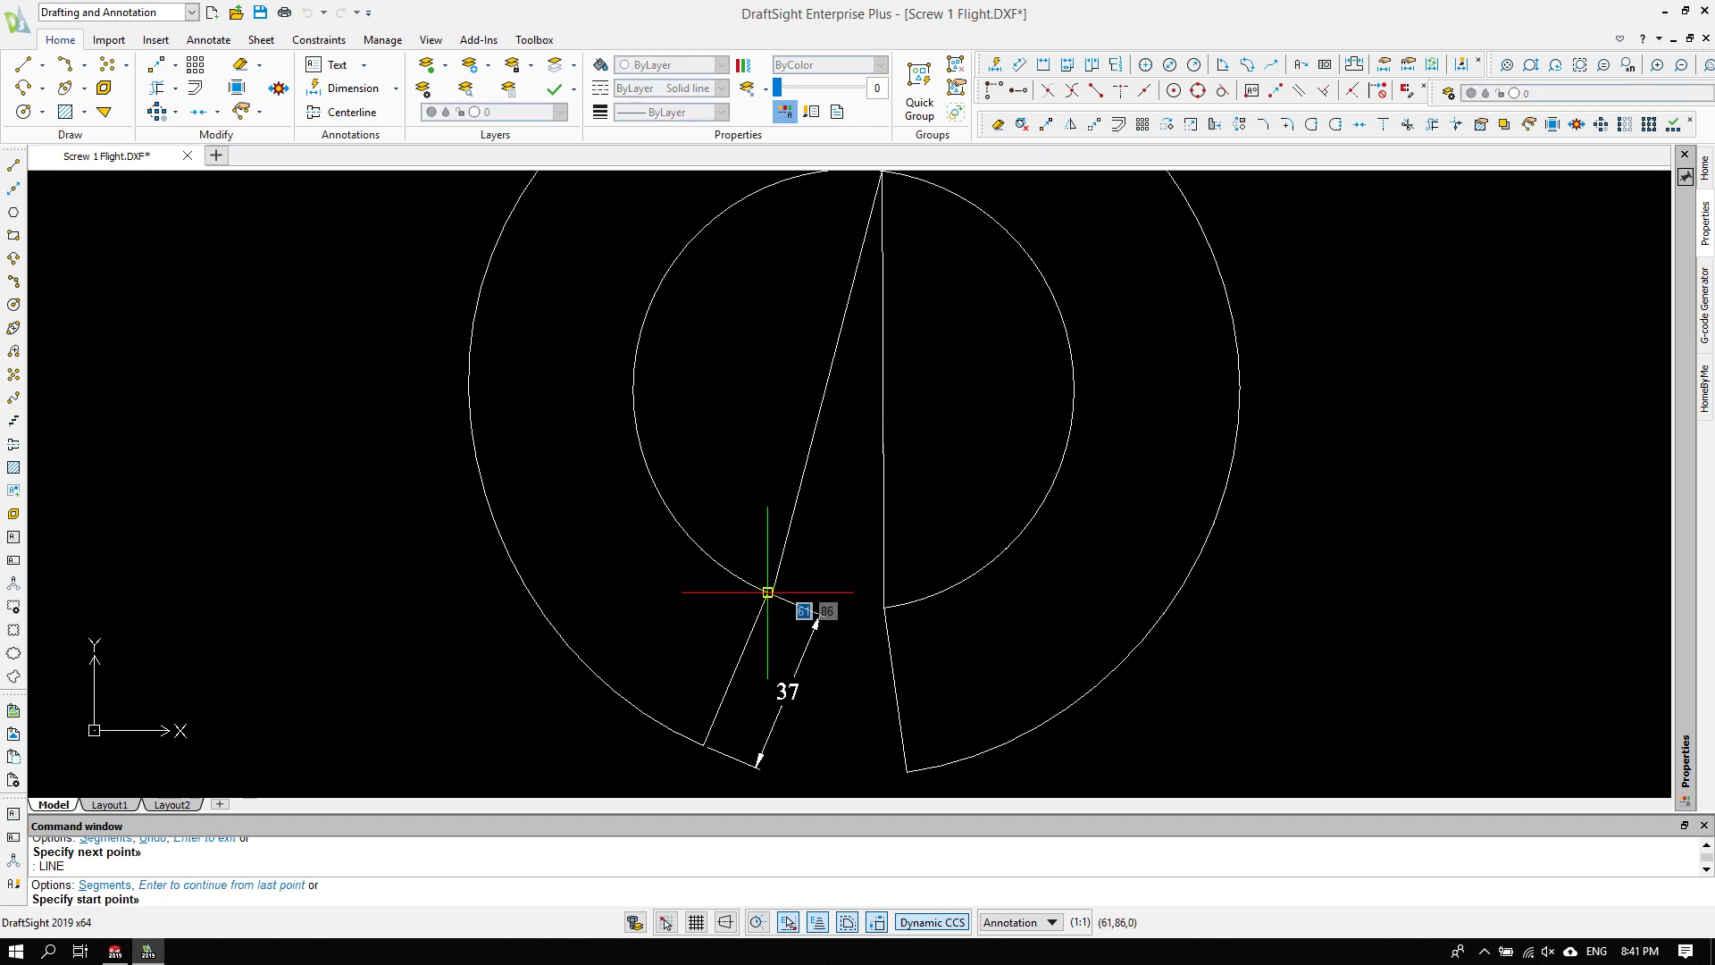
click(771, 593)
click(884, 606)
key(Return)
key(Return)
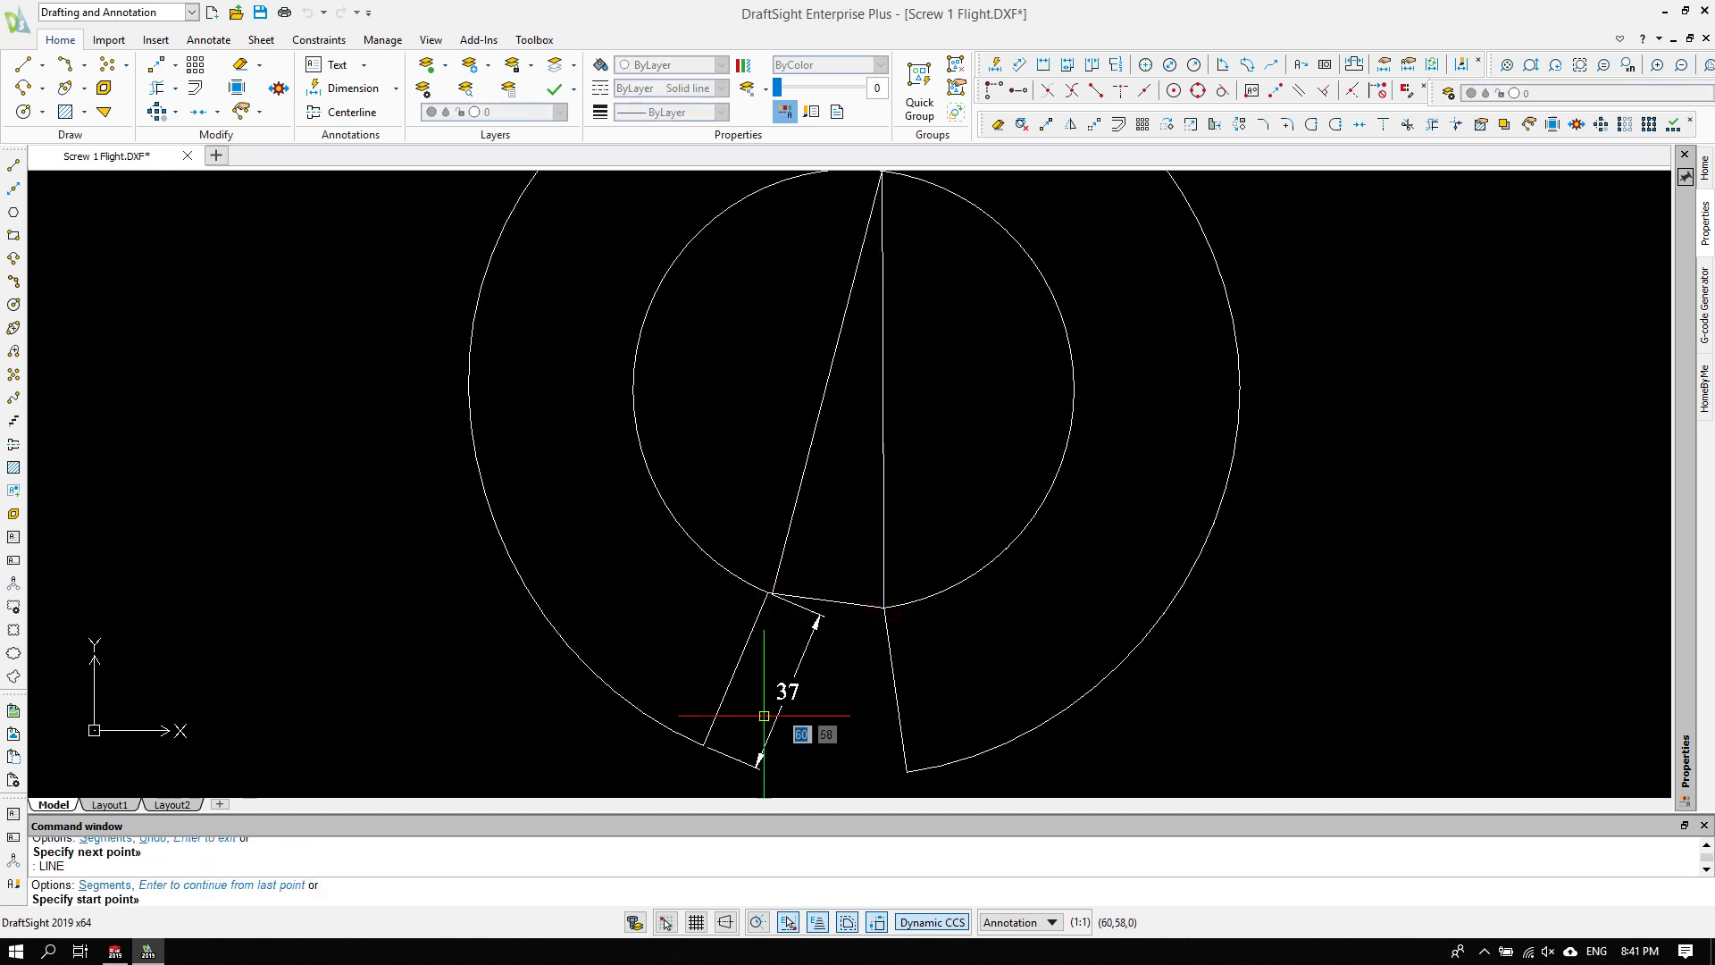
click(704, 742)
click(906, 770)
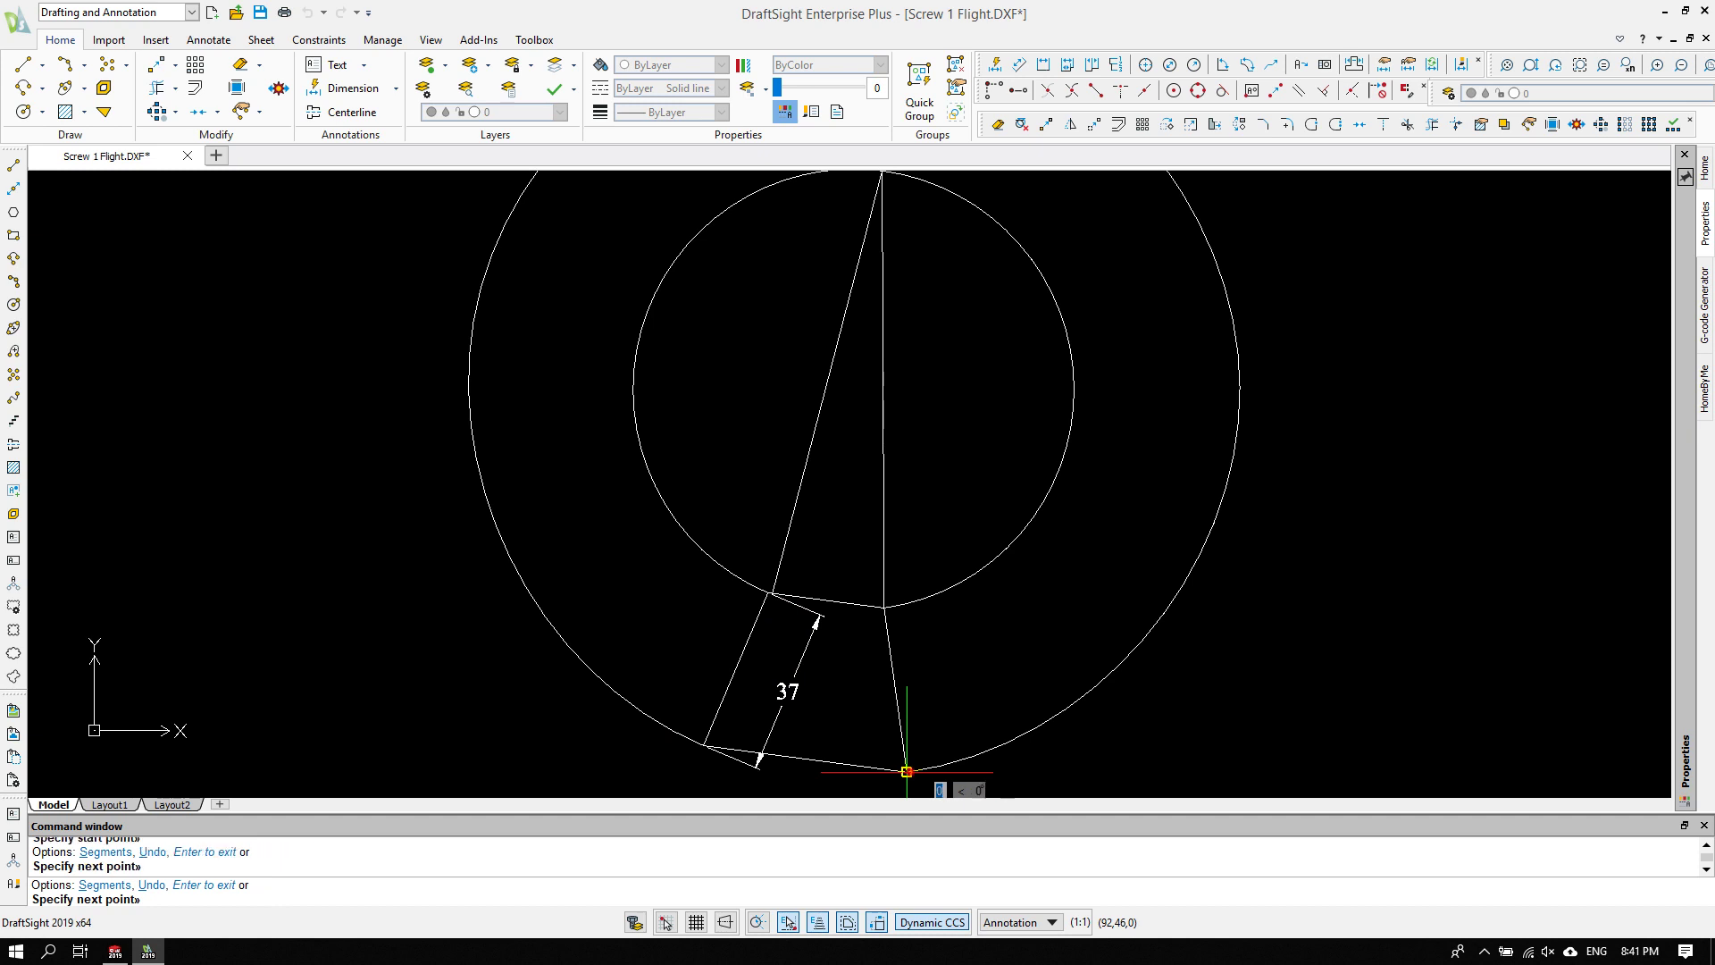
key(Return)
scroll(947, 554, down, 2)
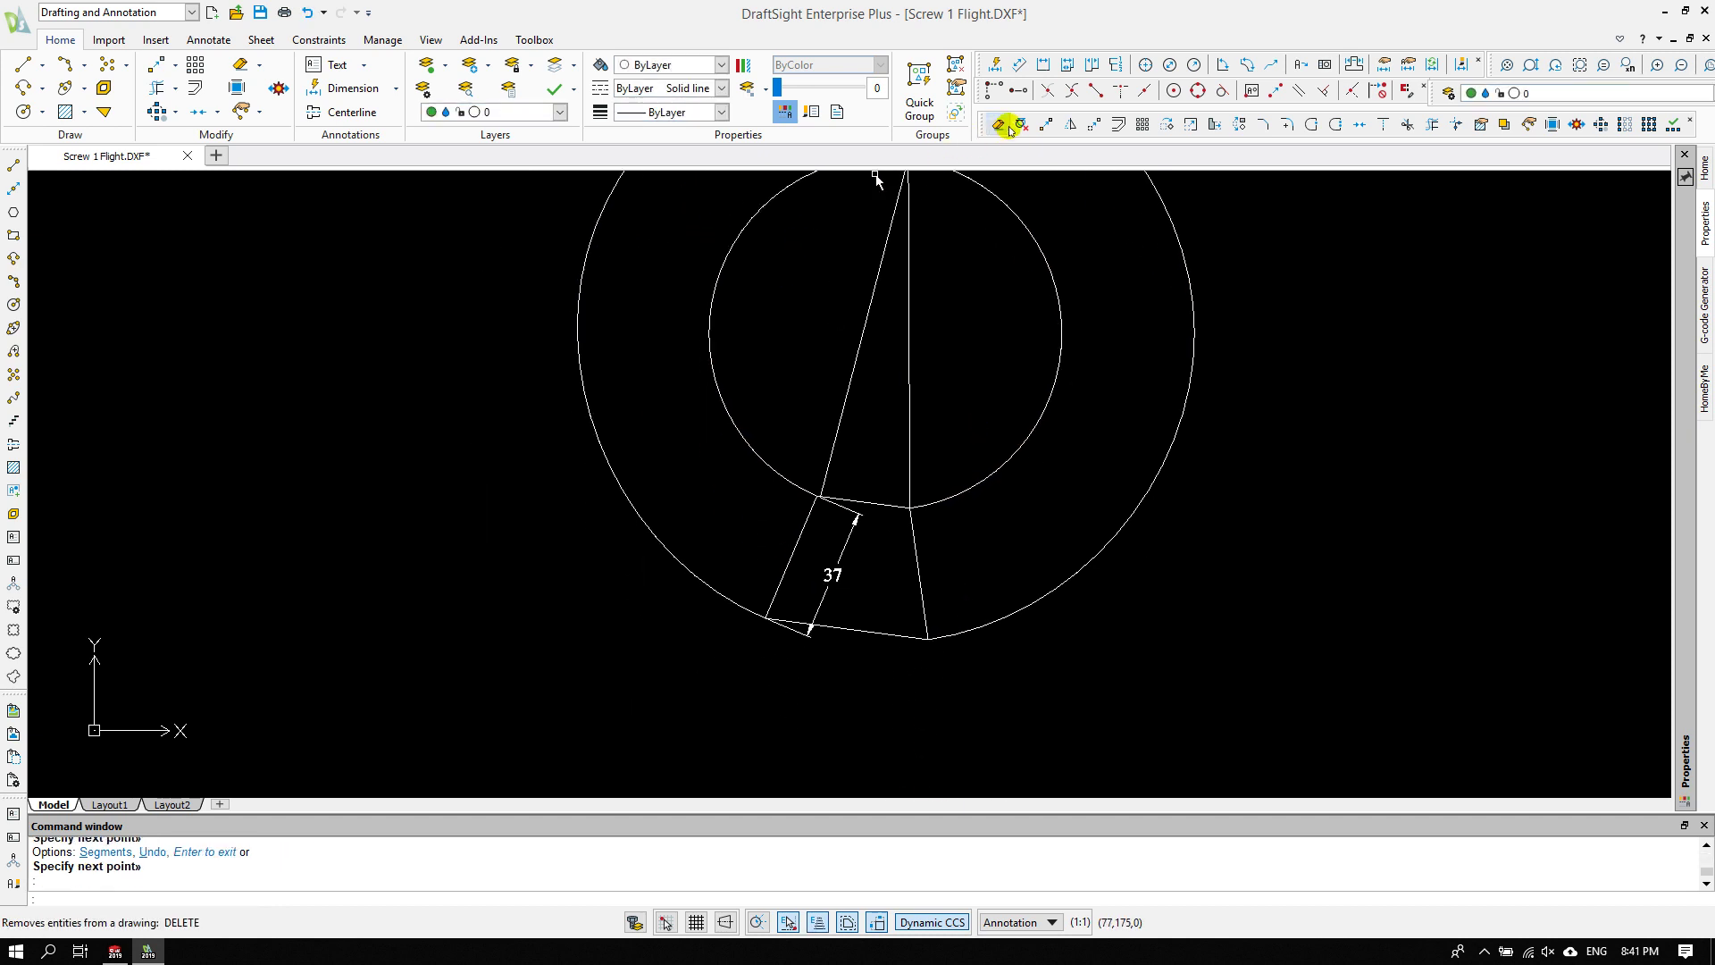
- Dimension the wedge's right edge as 37 and its inner end as 25
click(1018, 64)
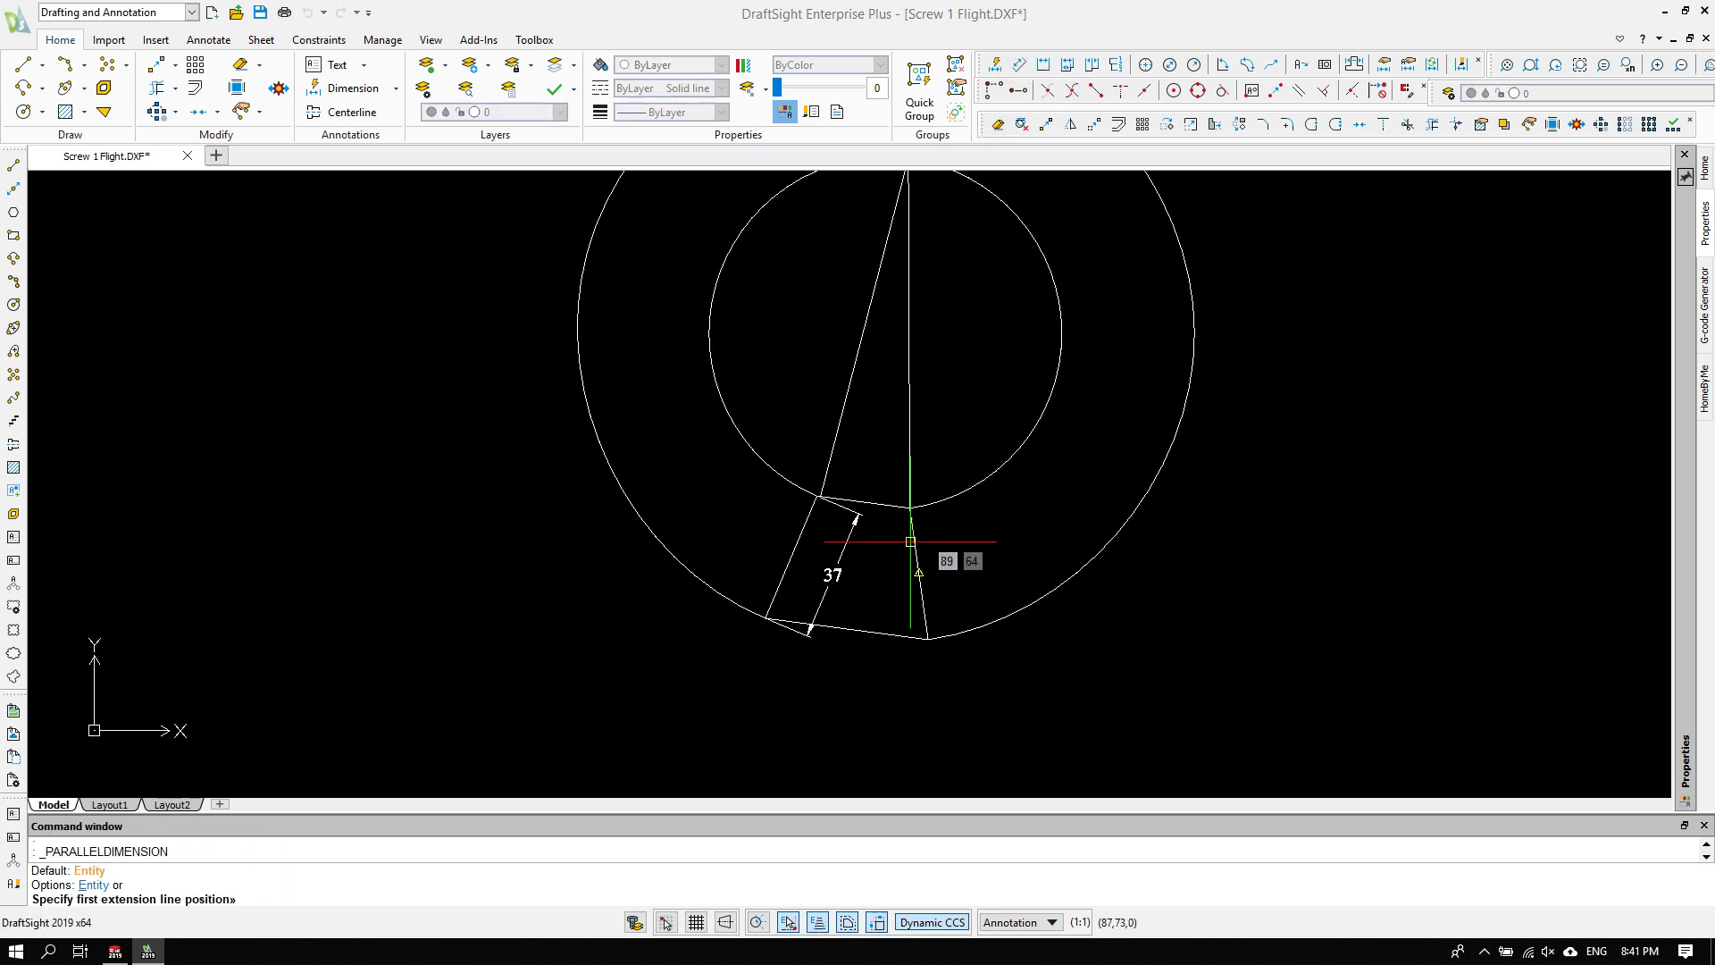
click(910, 506)
click(928, 638)
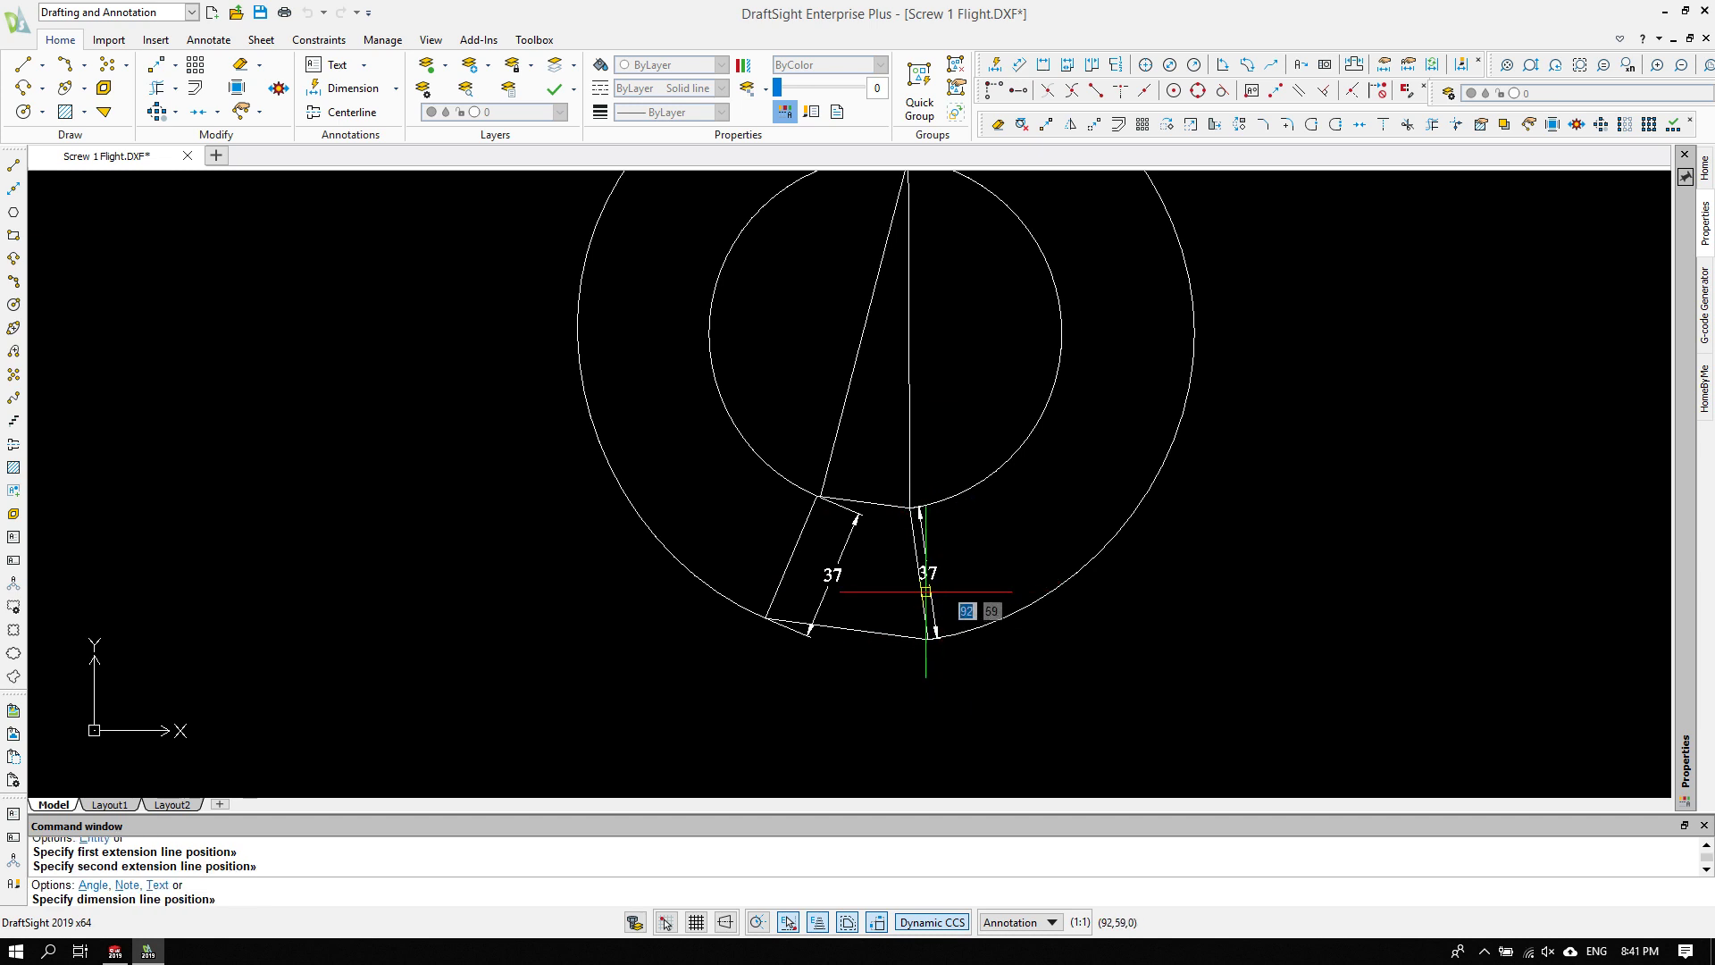
click(891, 592)
key(Return)
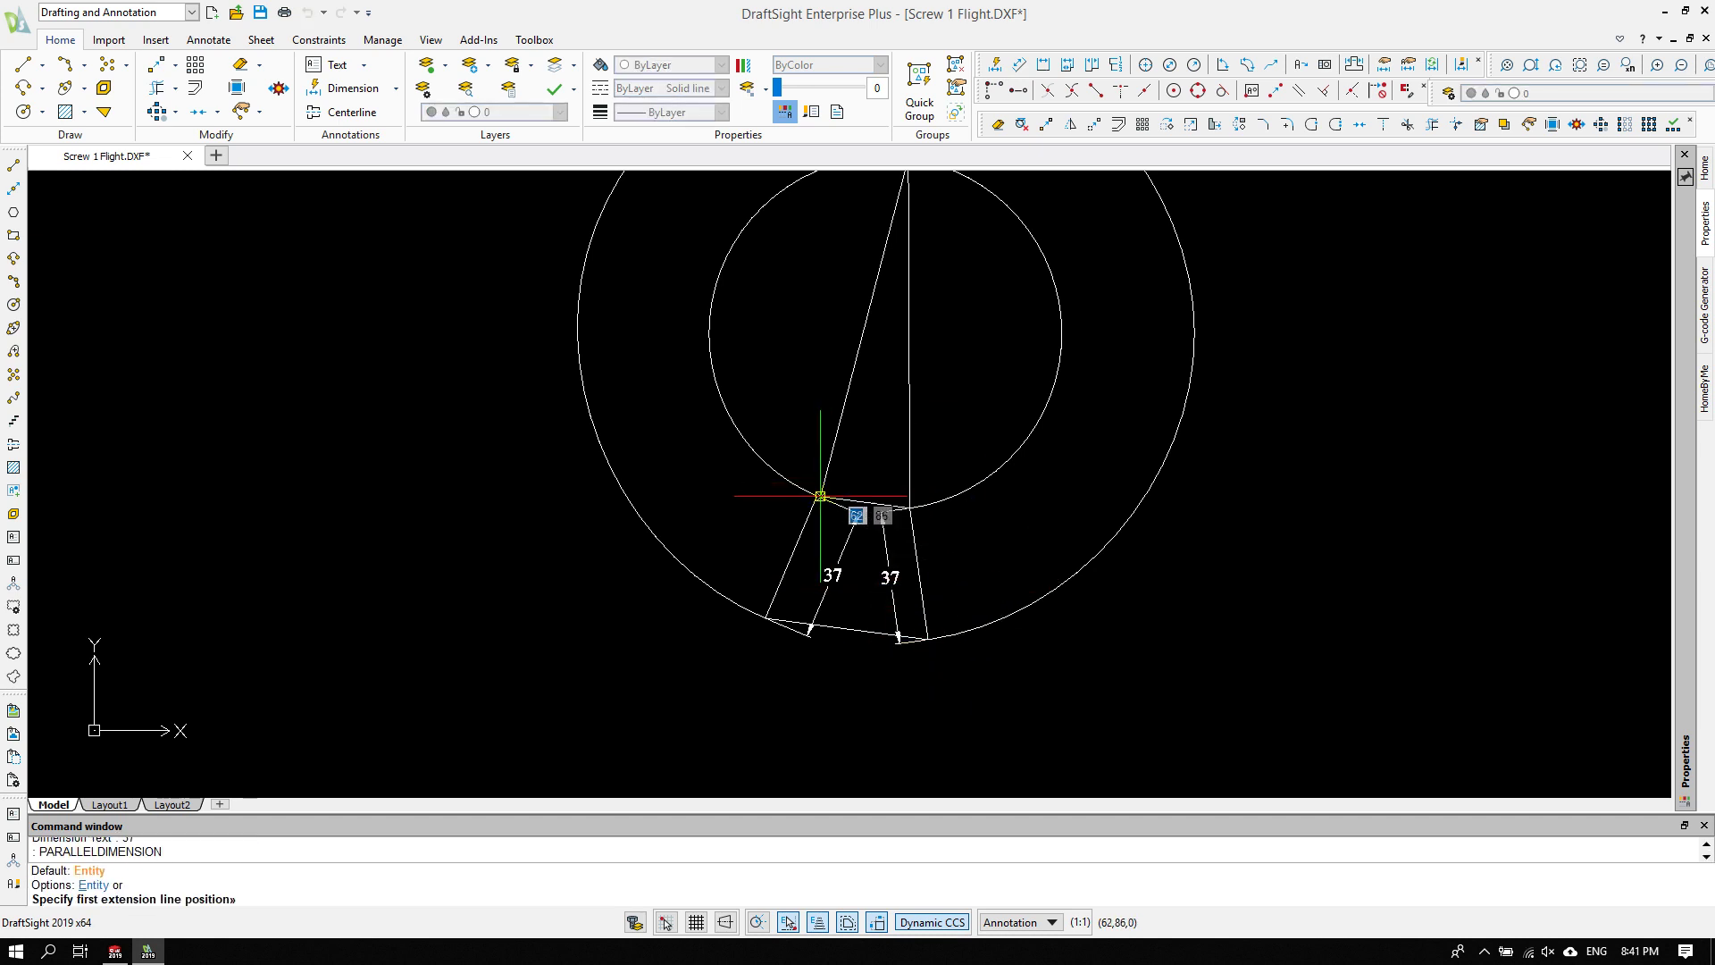
click(820, 497)
click(910, 507)
click(893, 478)
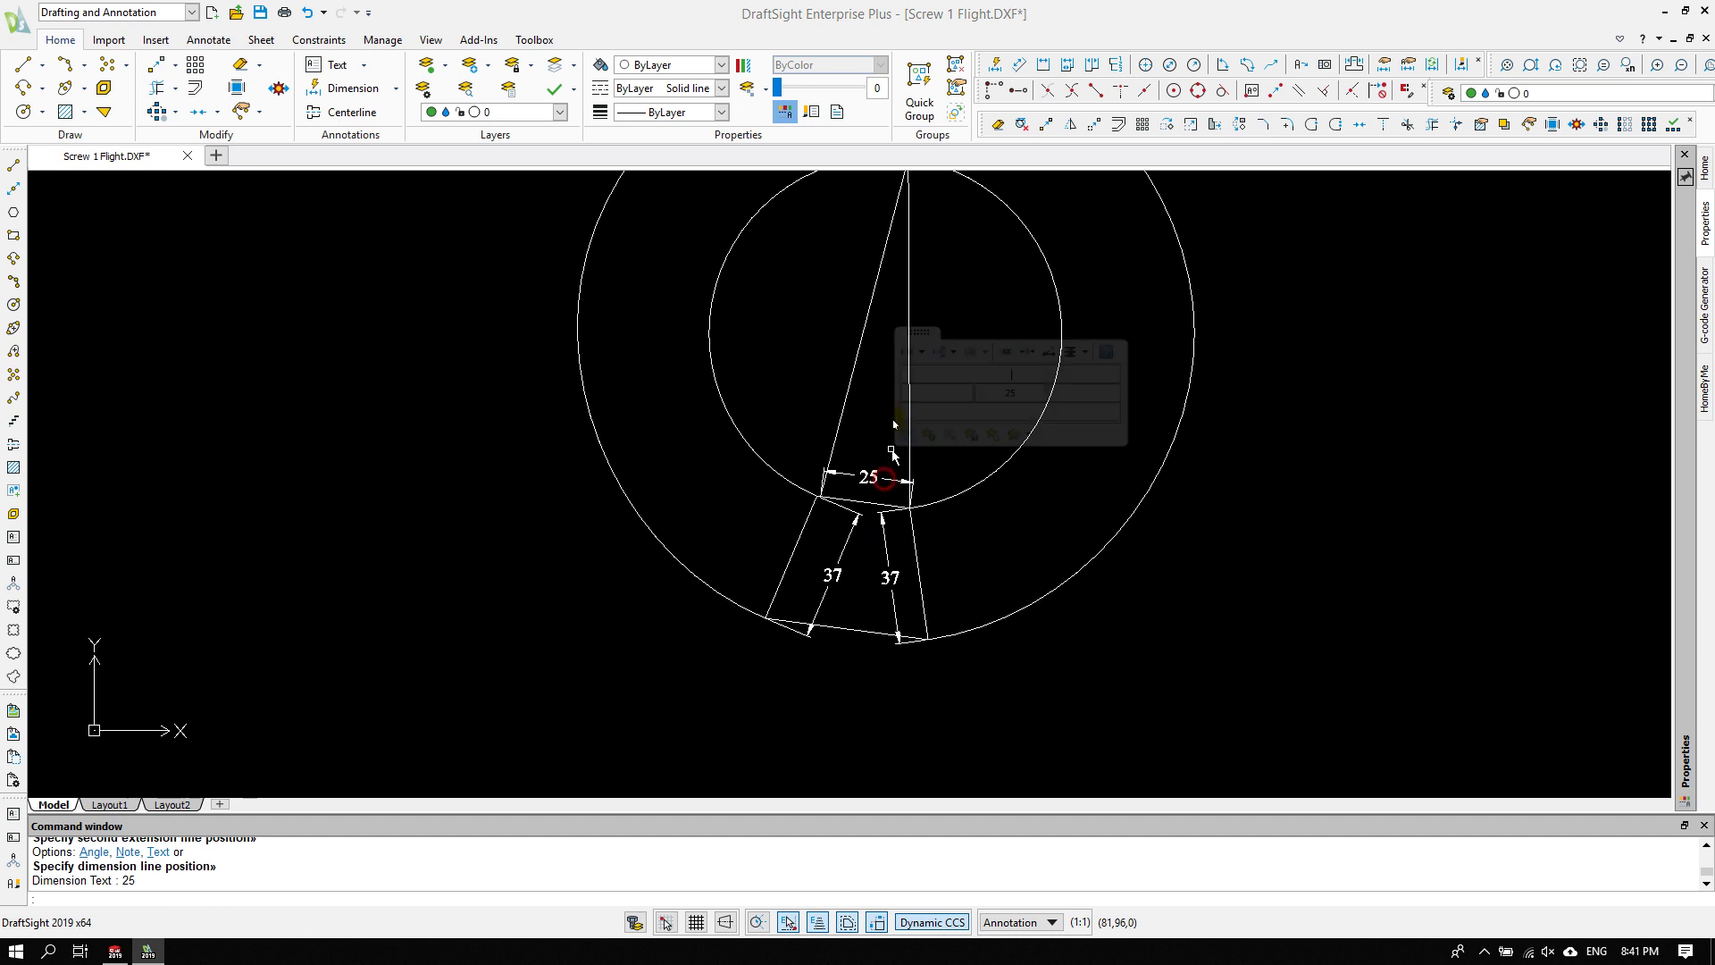
click(1052, 711)
click(1045, 706)
- Dimension the wedge's outer end as 46, then end the dimension command
key(Return)
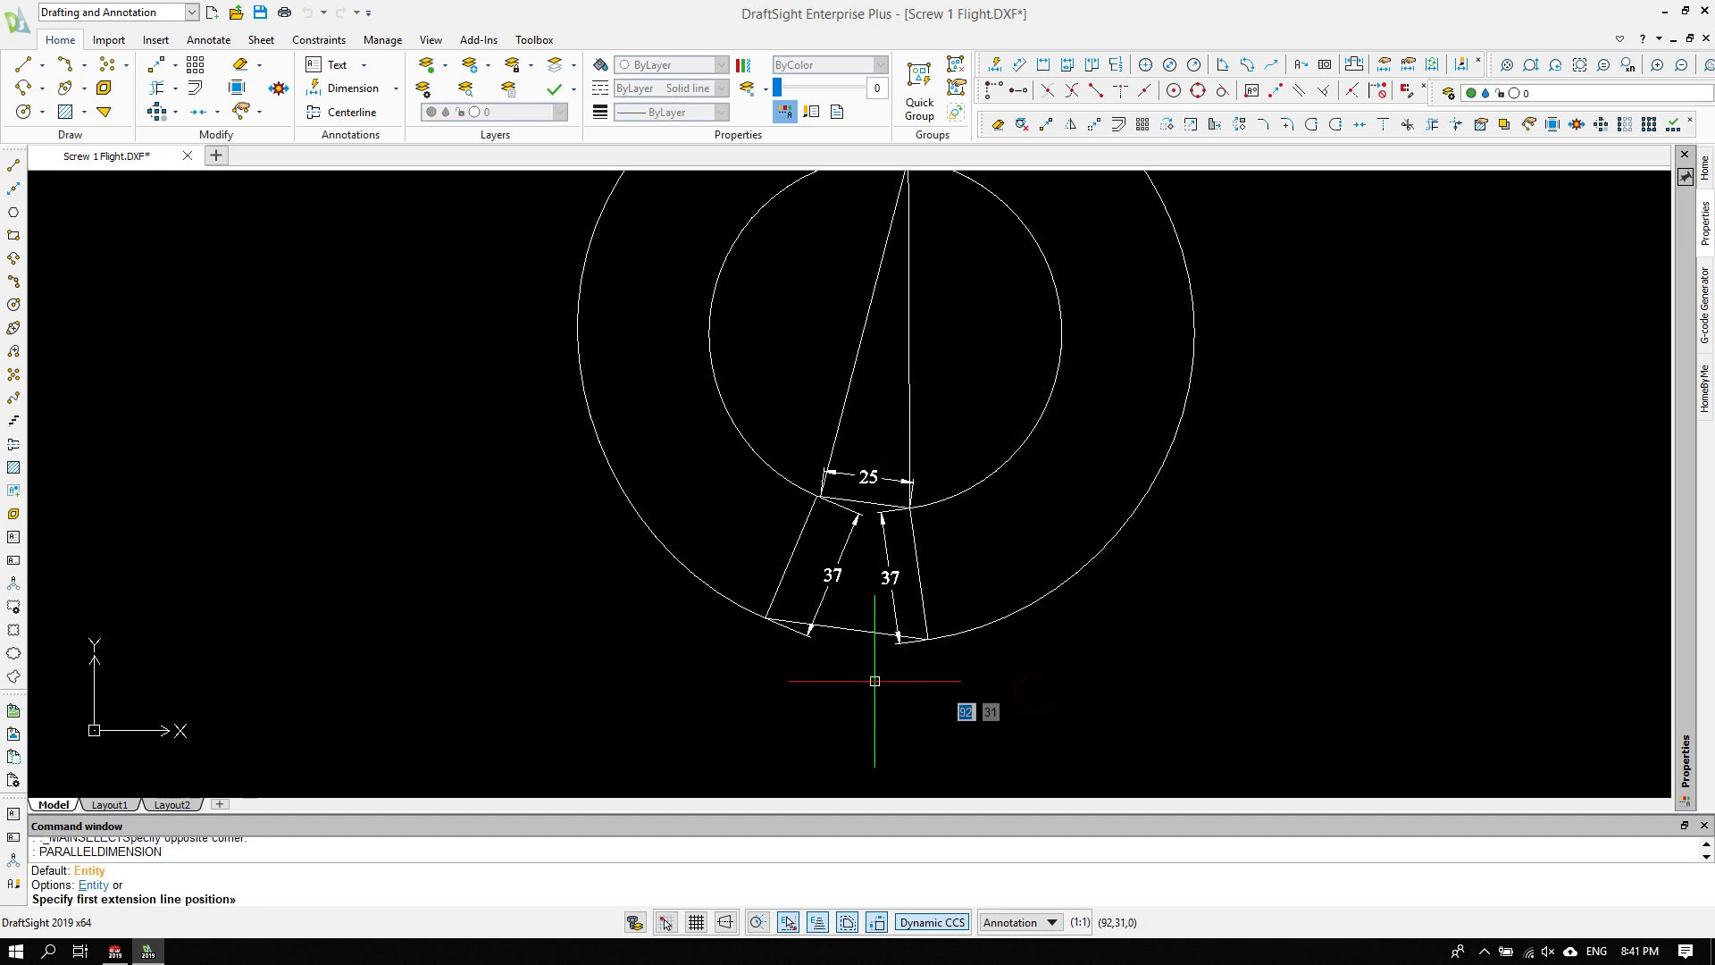
click(762, 620)
click(928, 639)
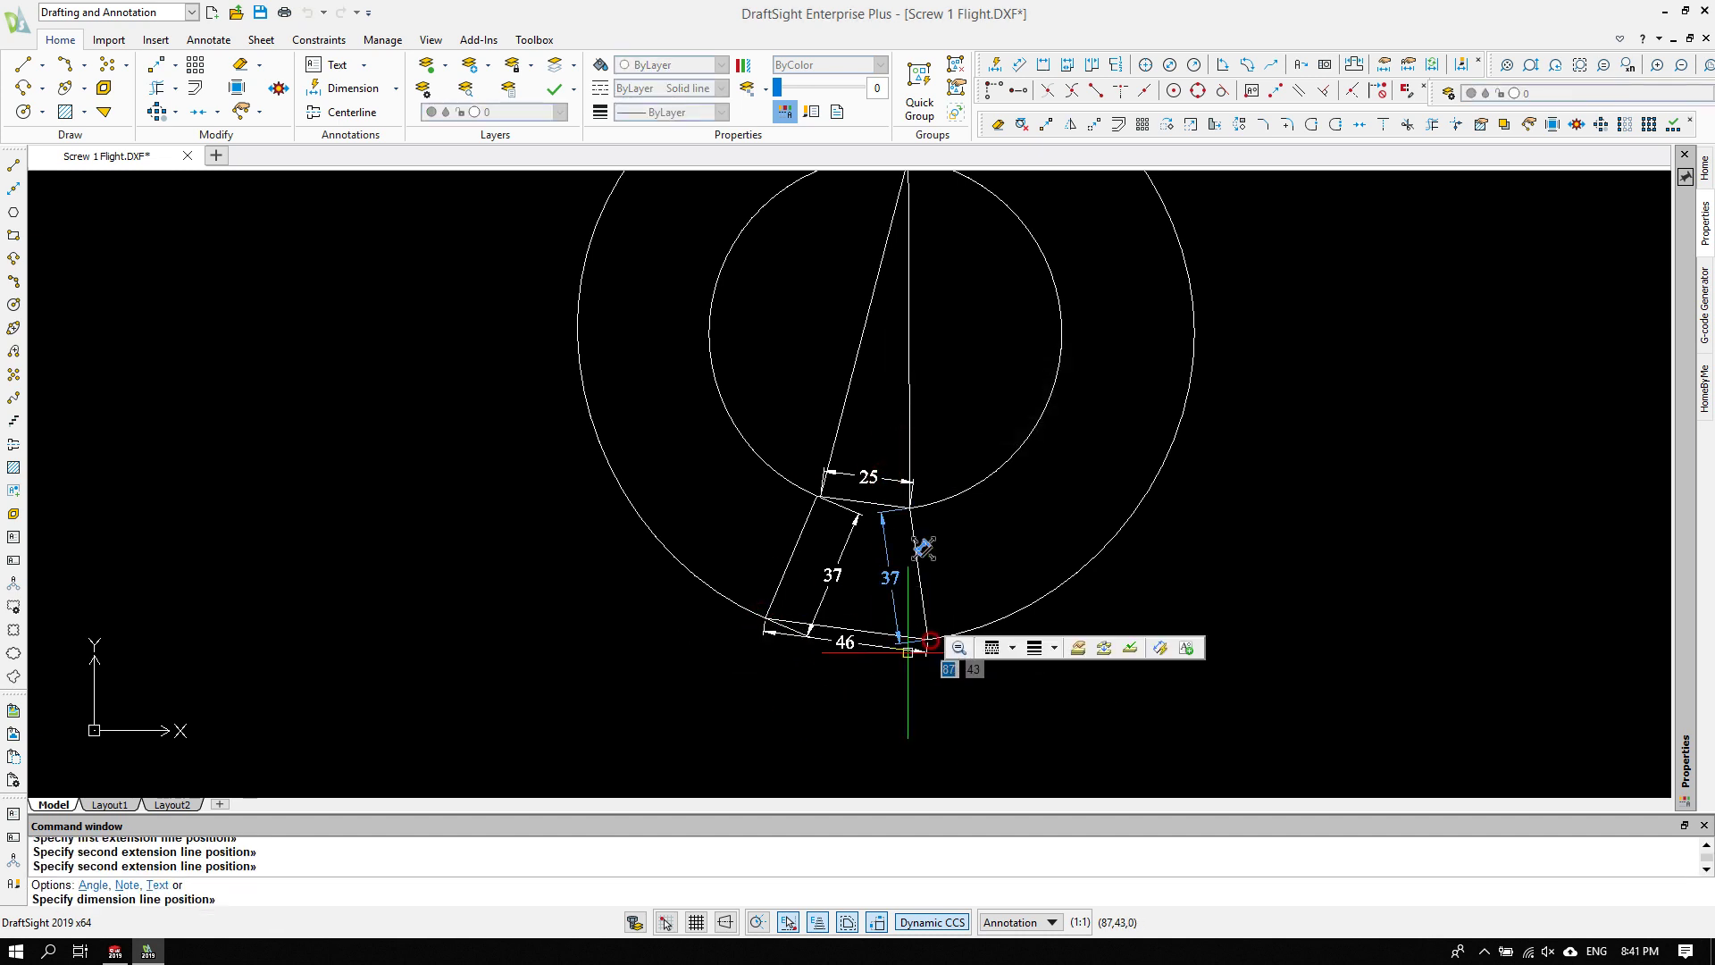
click(869, 669)
key(Return)
scroll(968, 693, up, 3)
scroll(911, 655, up, 2)
key(Escape)
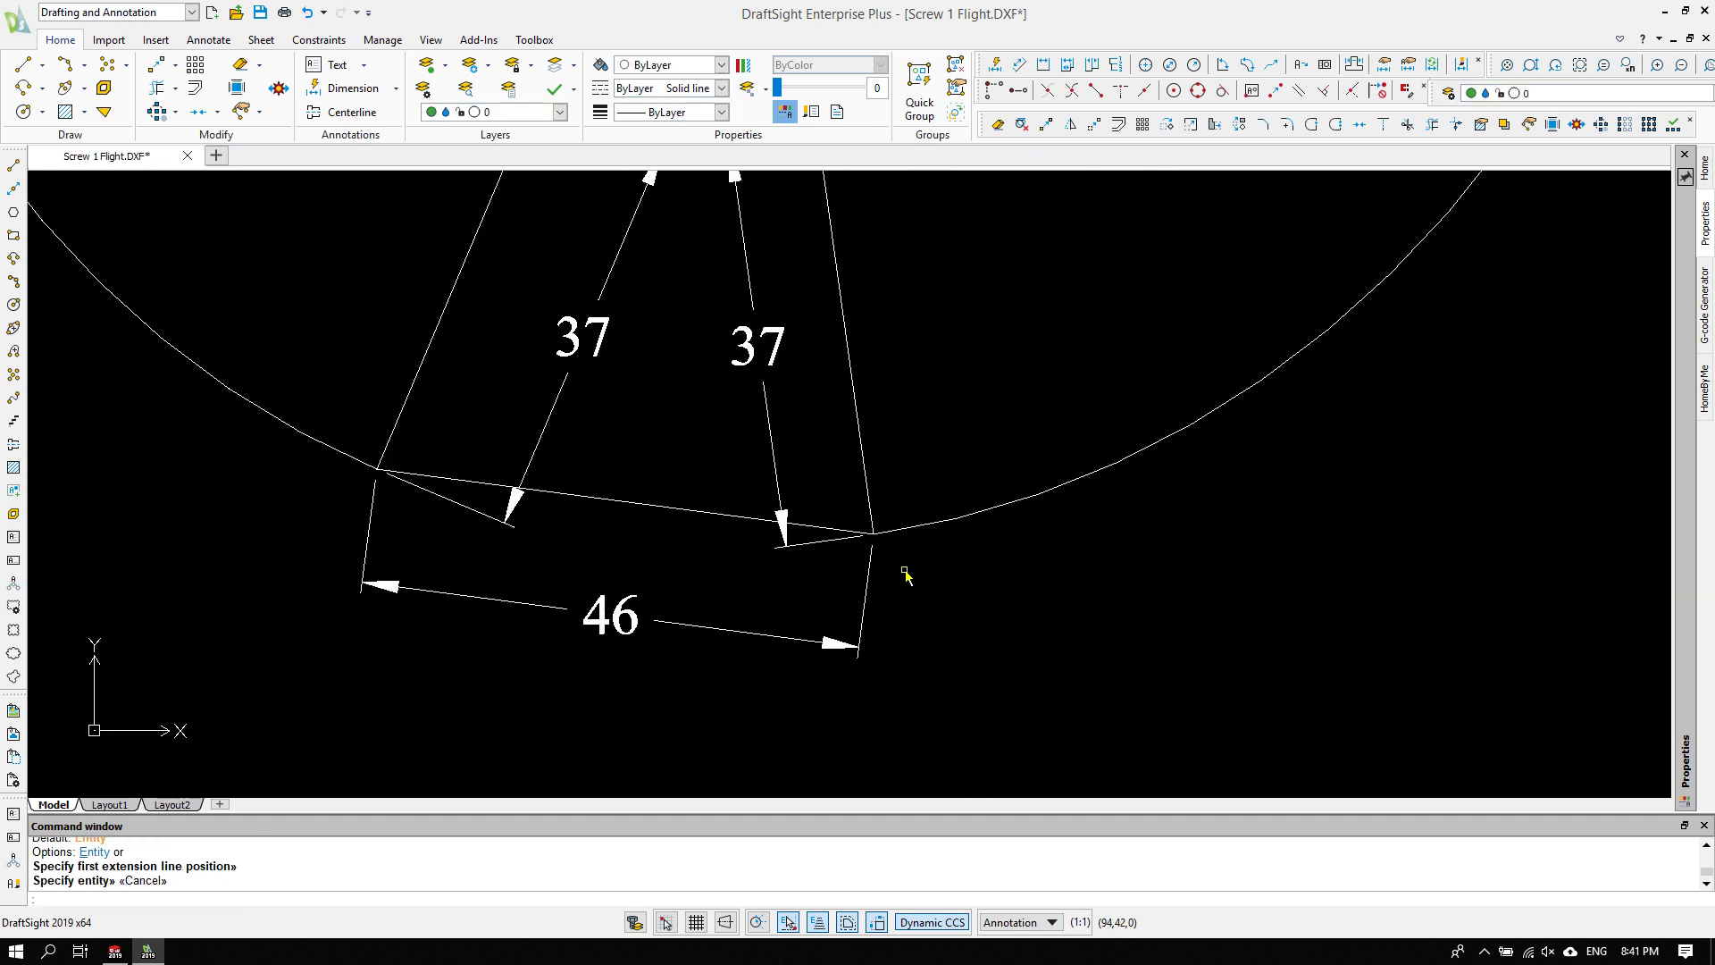
scroll(908, 579, down, 3)
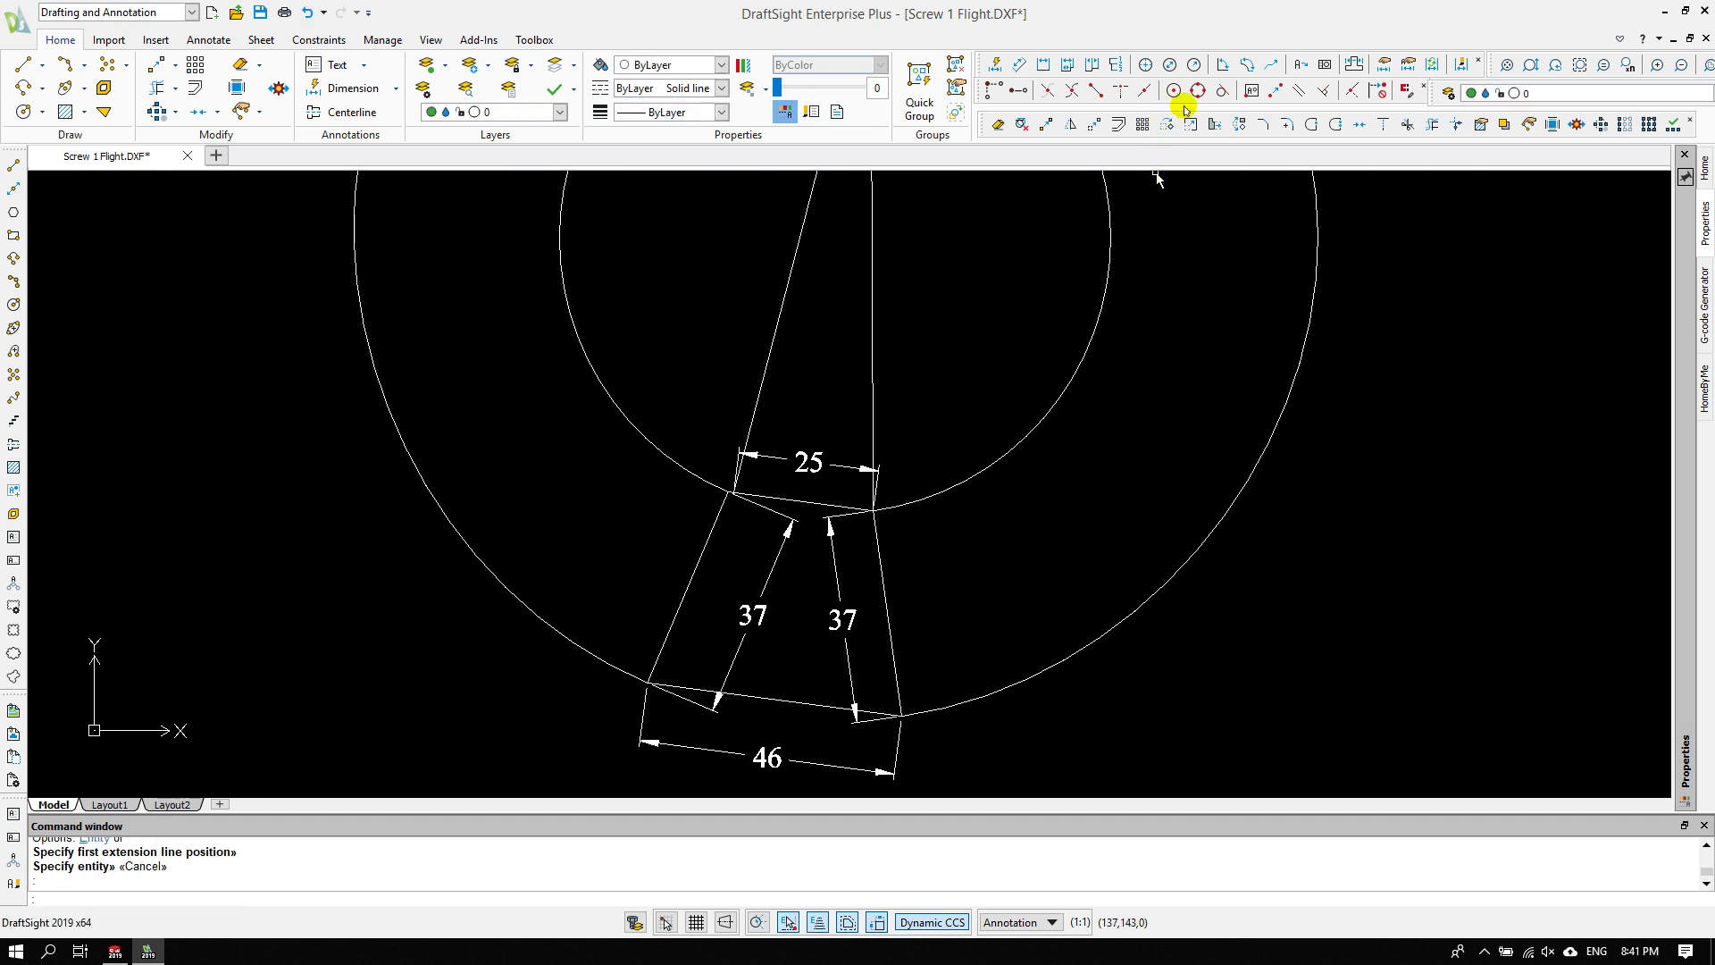
- Add 75° angular dimensions at both outer corners of the wedge
click(1224, 65)
scroll(874, 657, up, 2)
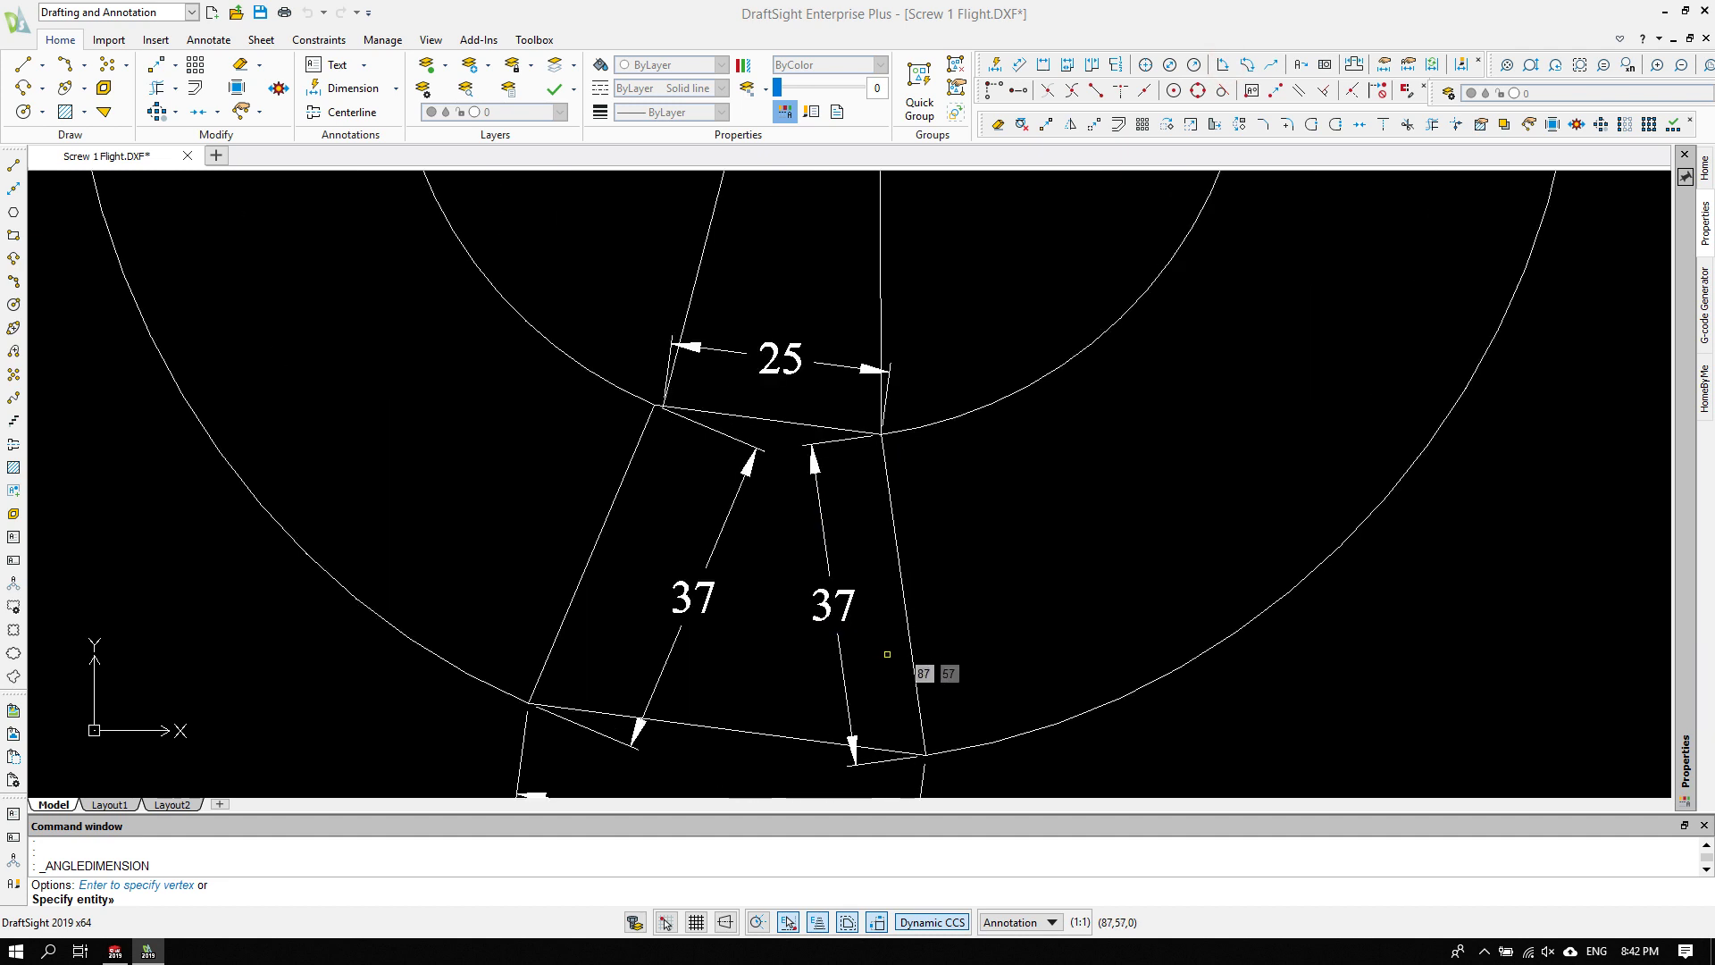
click(906, 627)
click(858, 744)
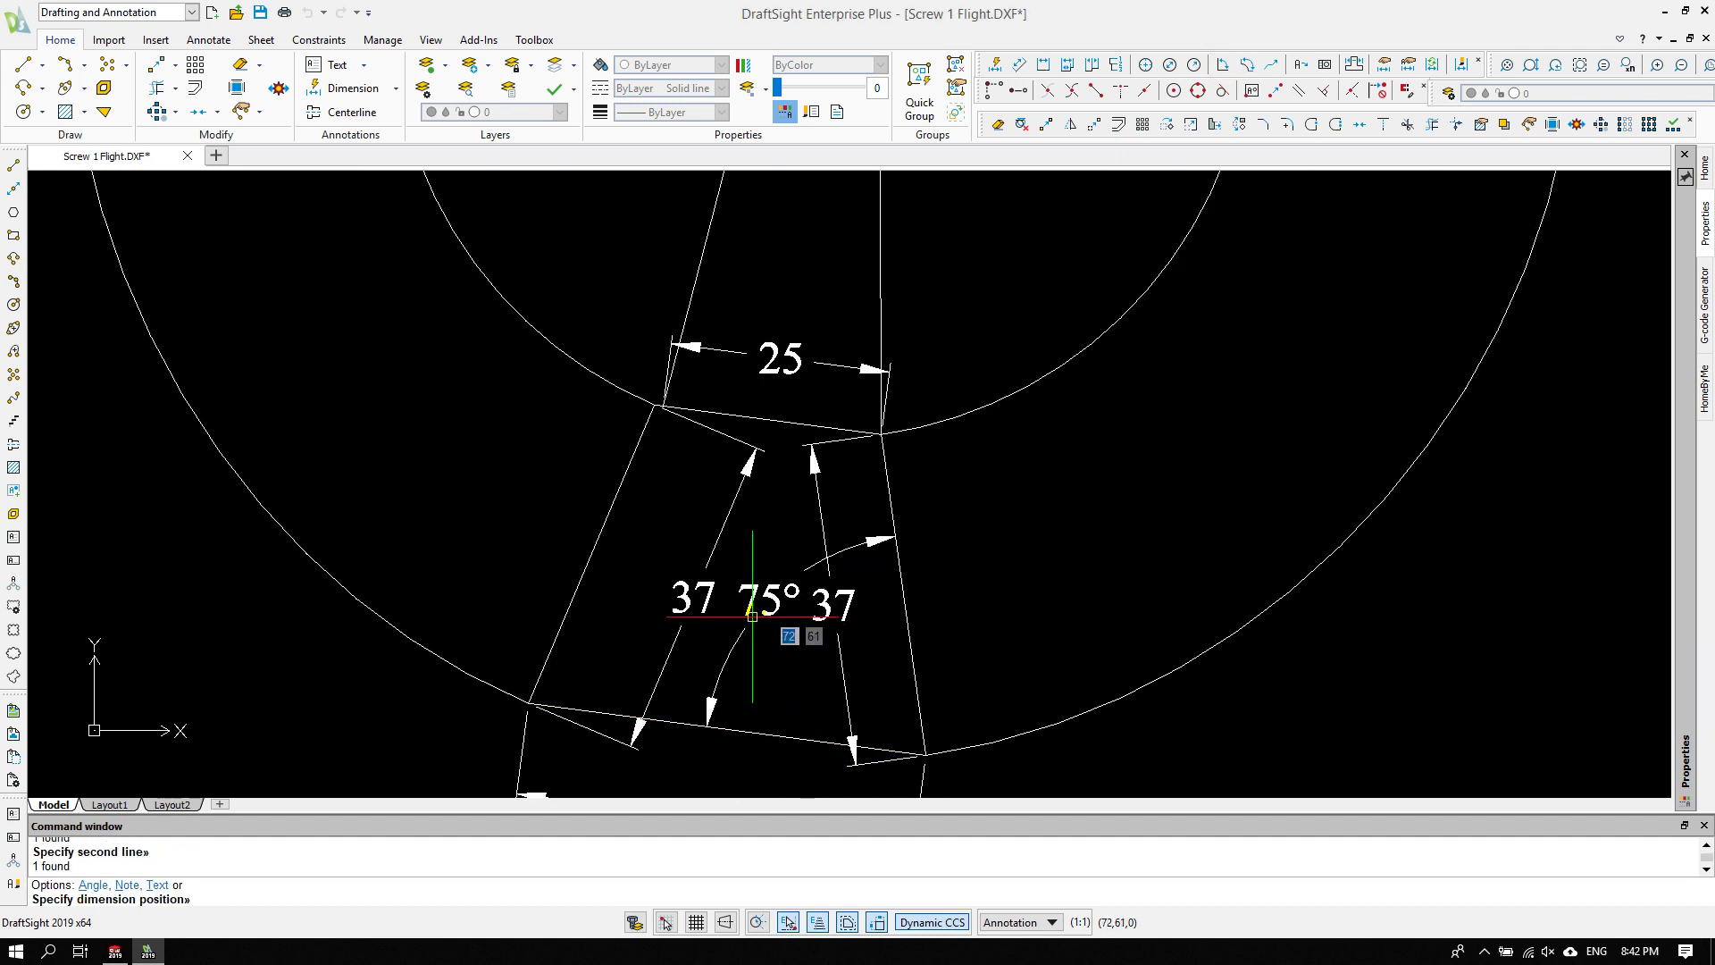
click(755, 618)
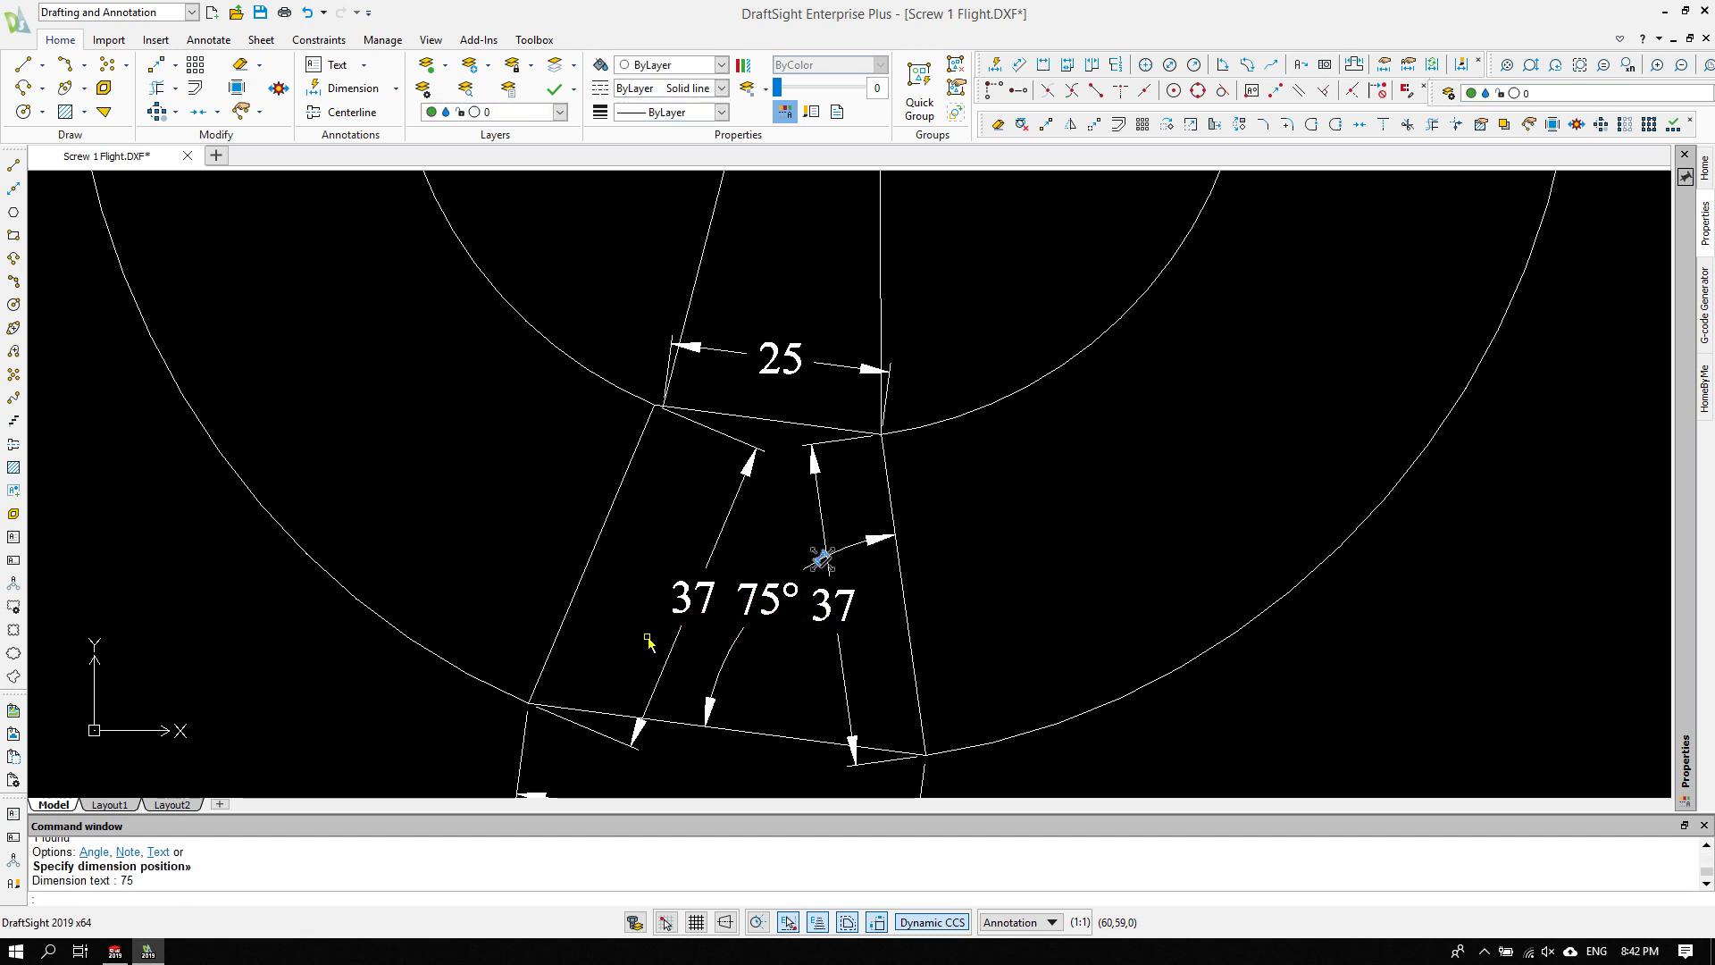
key(Return)
click(601, 712)
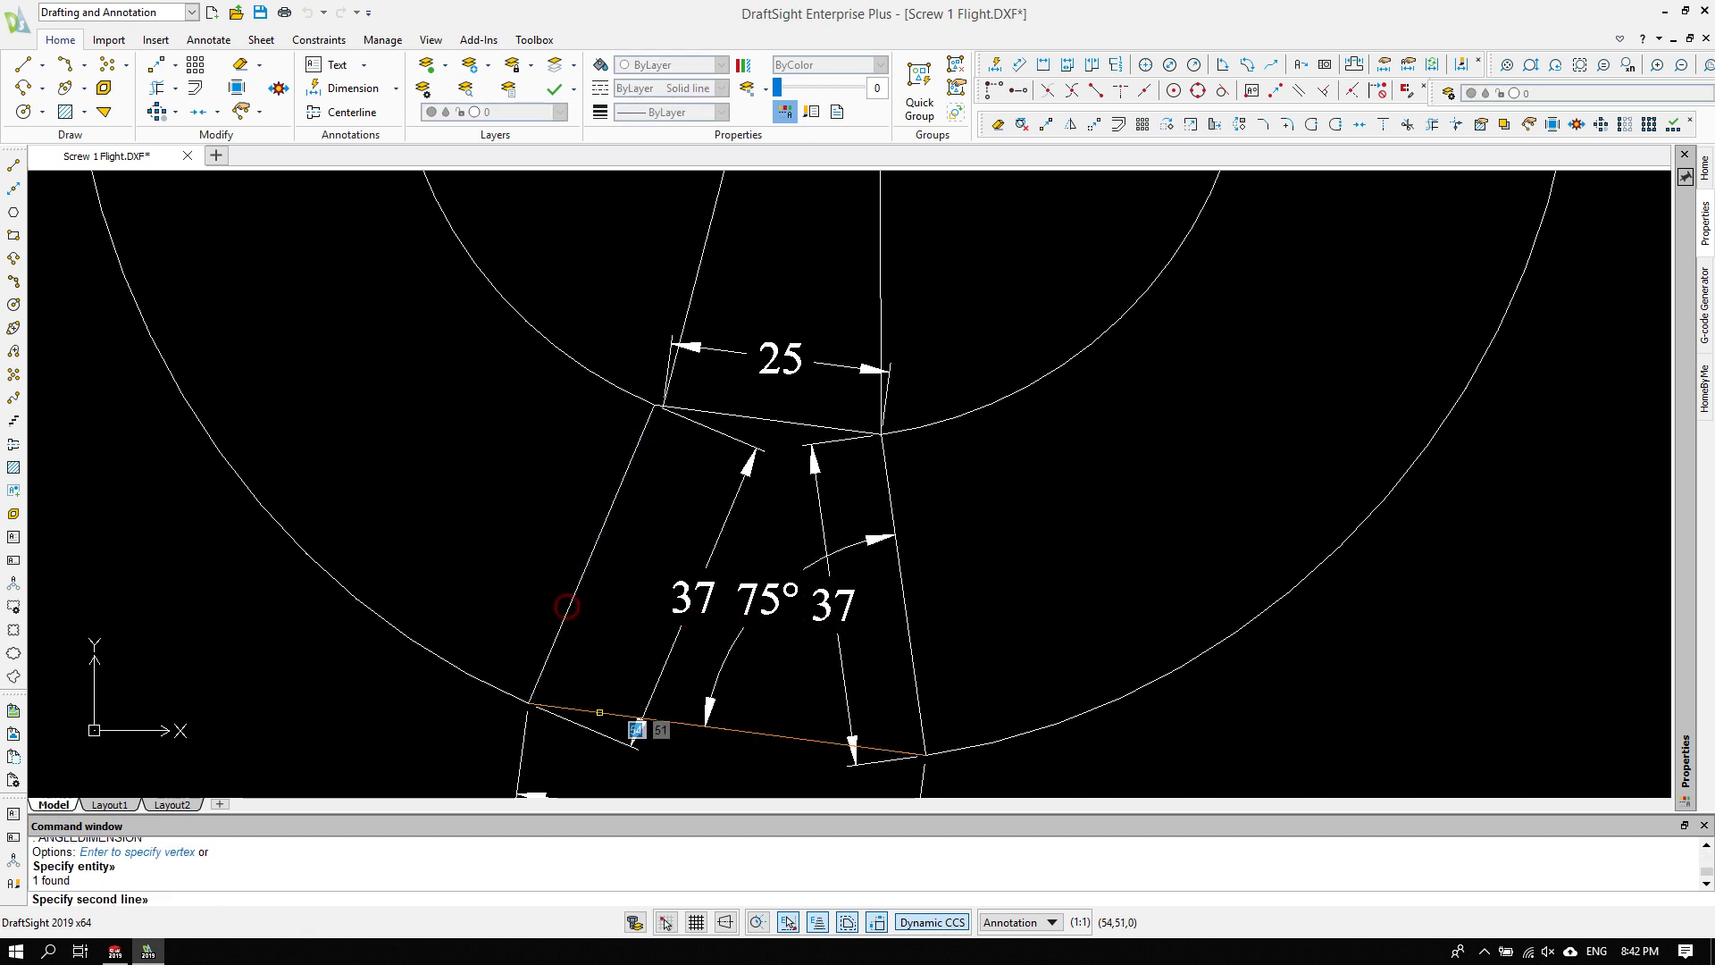
click(556, 645)
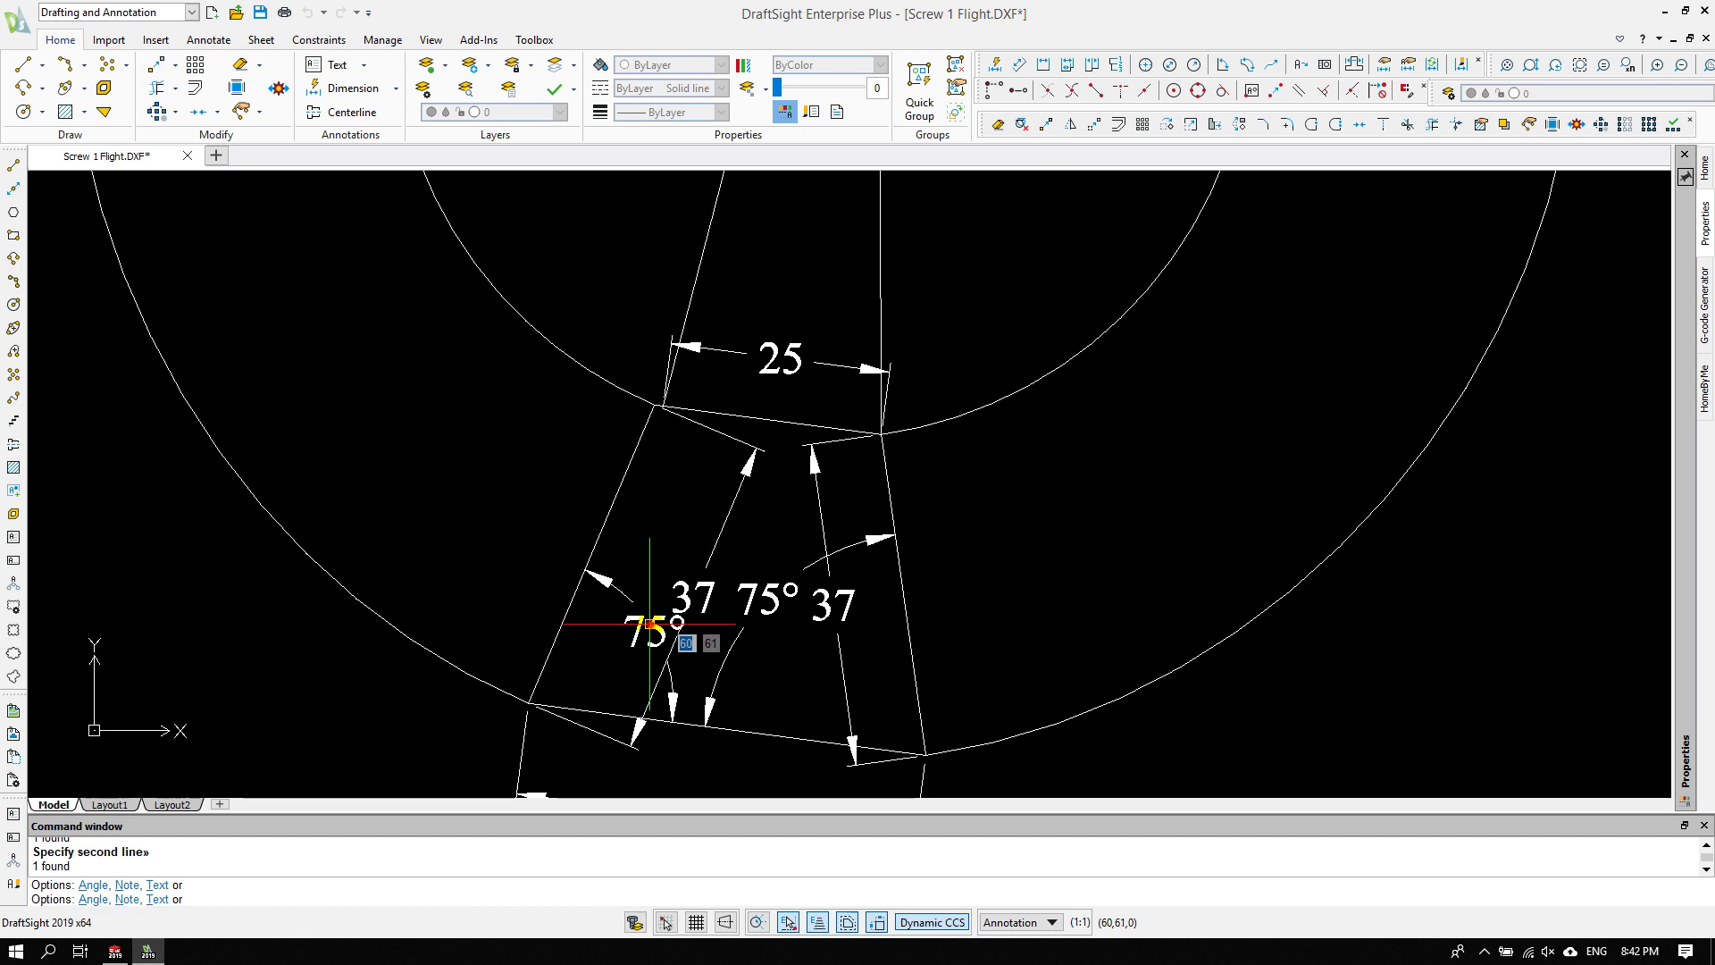
click(630, 659)
- Add a 15° angle between the slanted and vertical lines at the apex, then recentre the view
scroll(611, 679, down, 1)
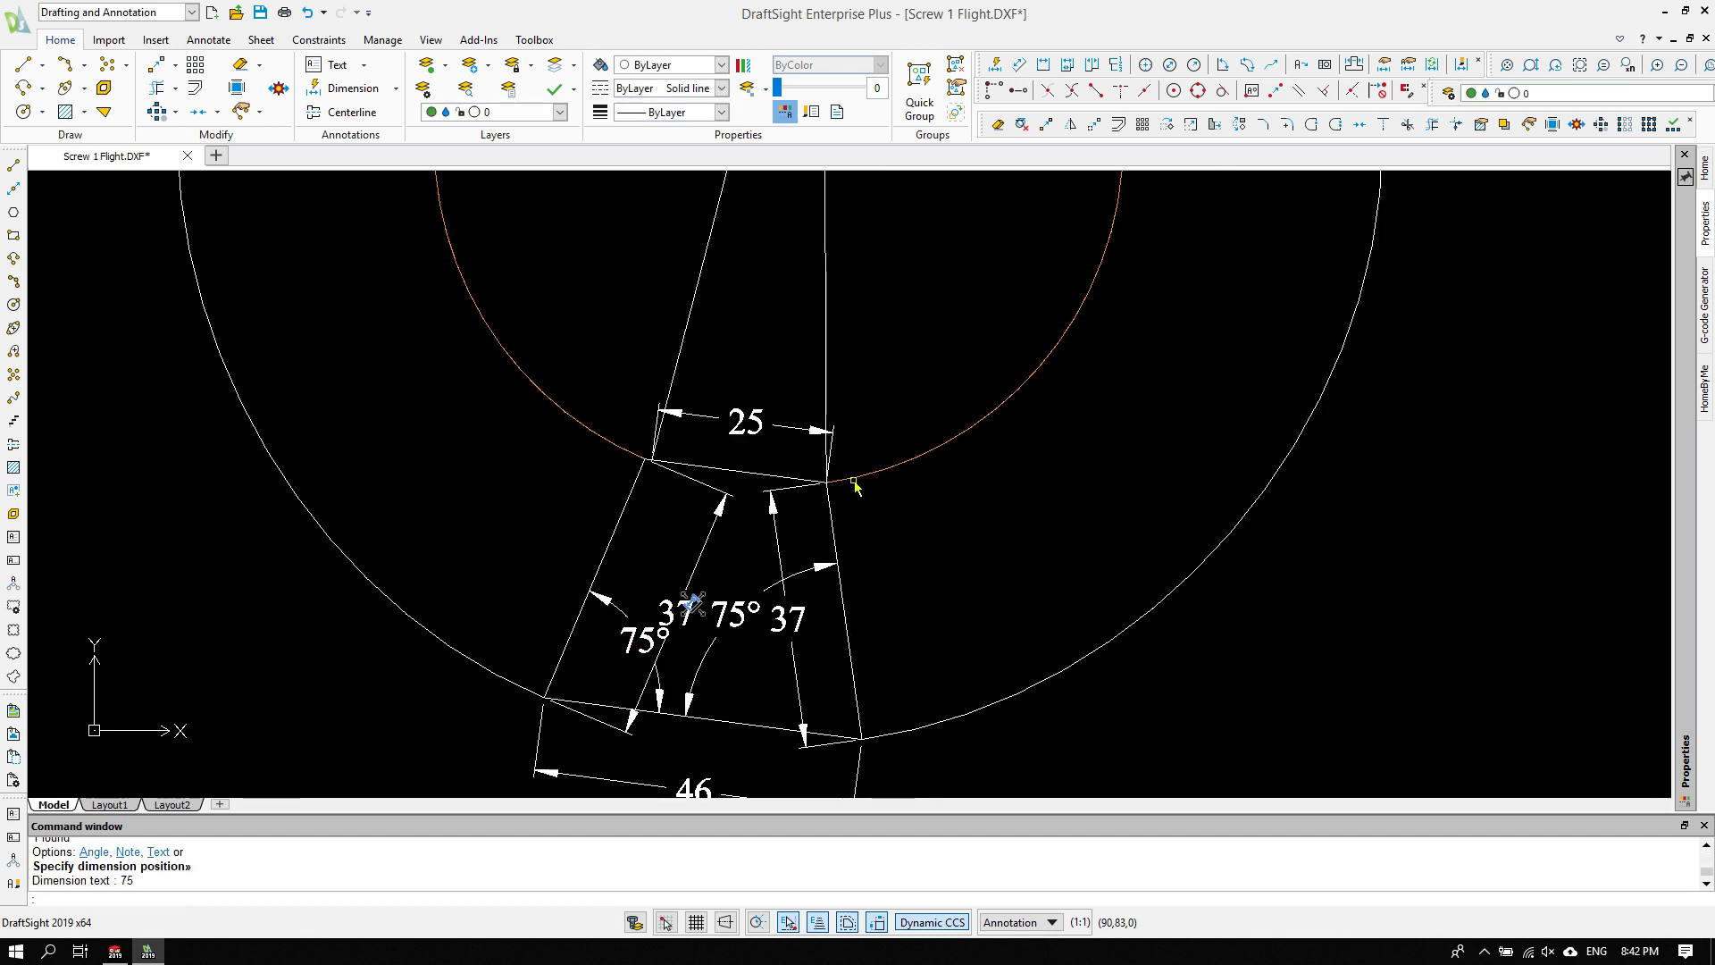
scroll(855, 486, down, 1)
middle_drag(894, 380, 892, 601)
key(Return)
click(772, 401)
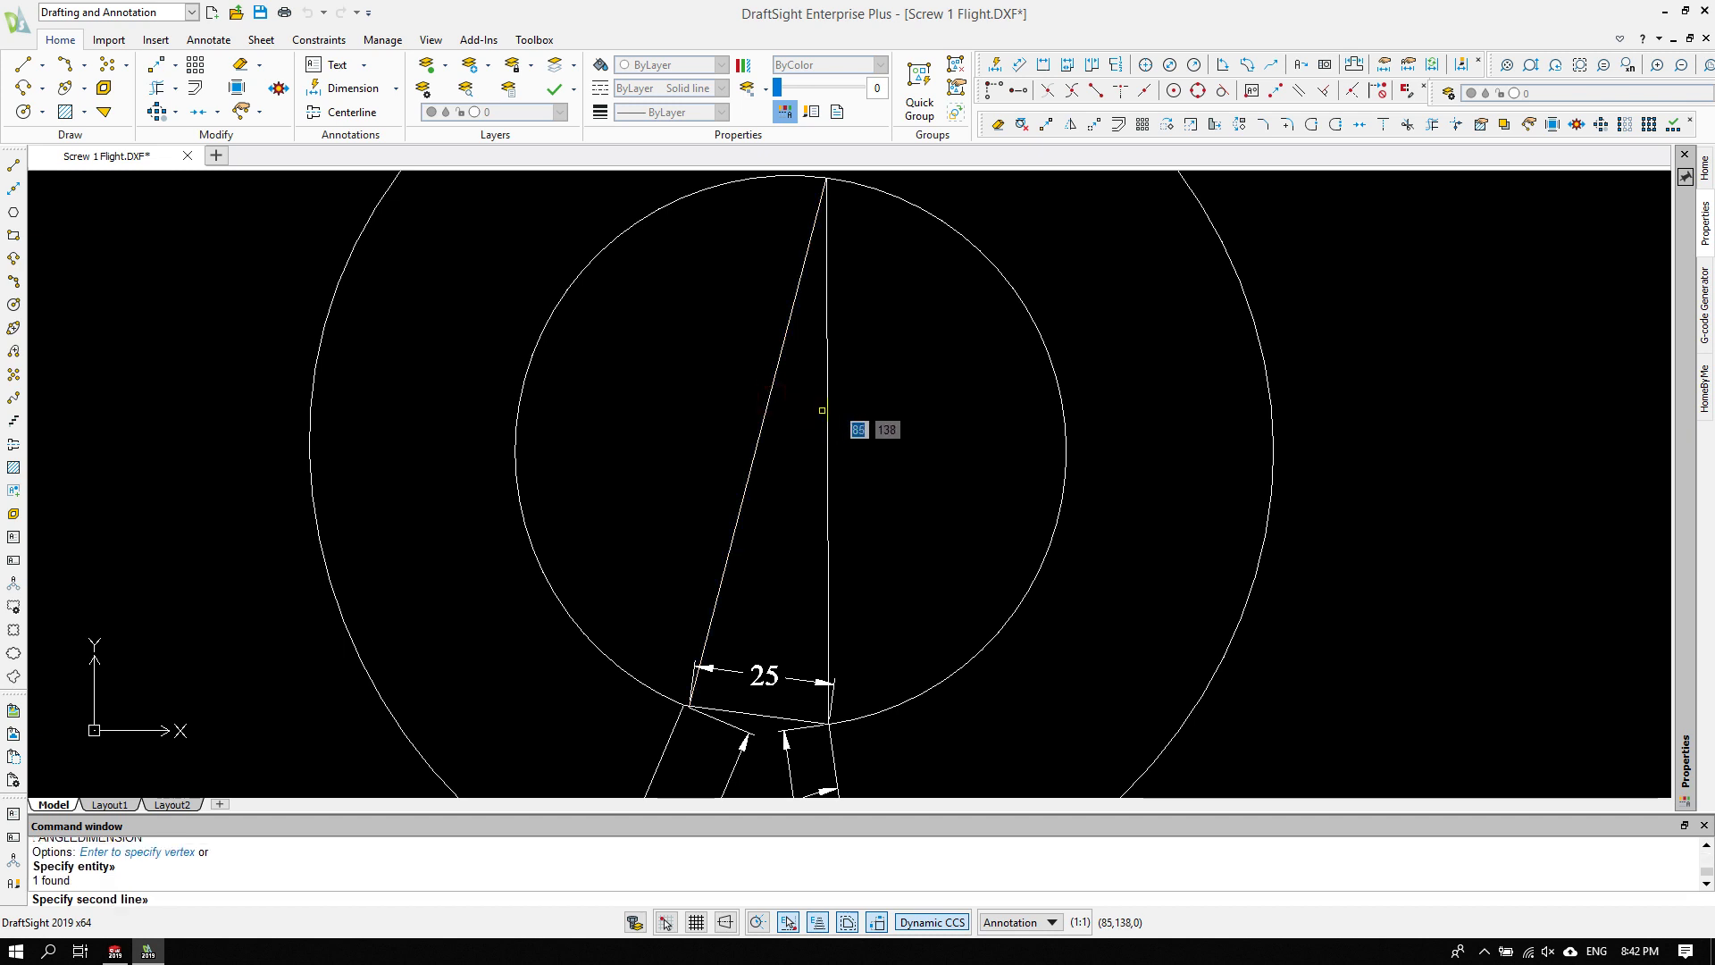
click(827, 416)
click(789, 534)
scroll(974, 527, down, 2)
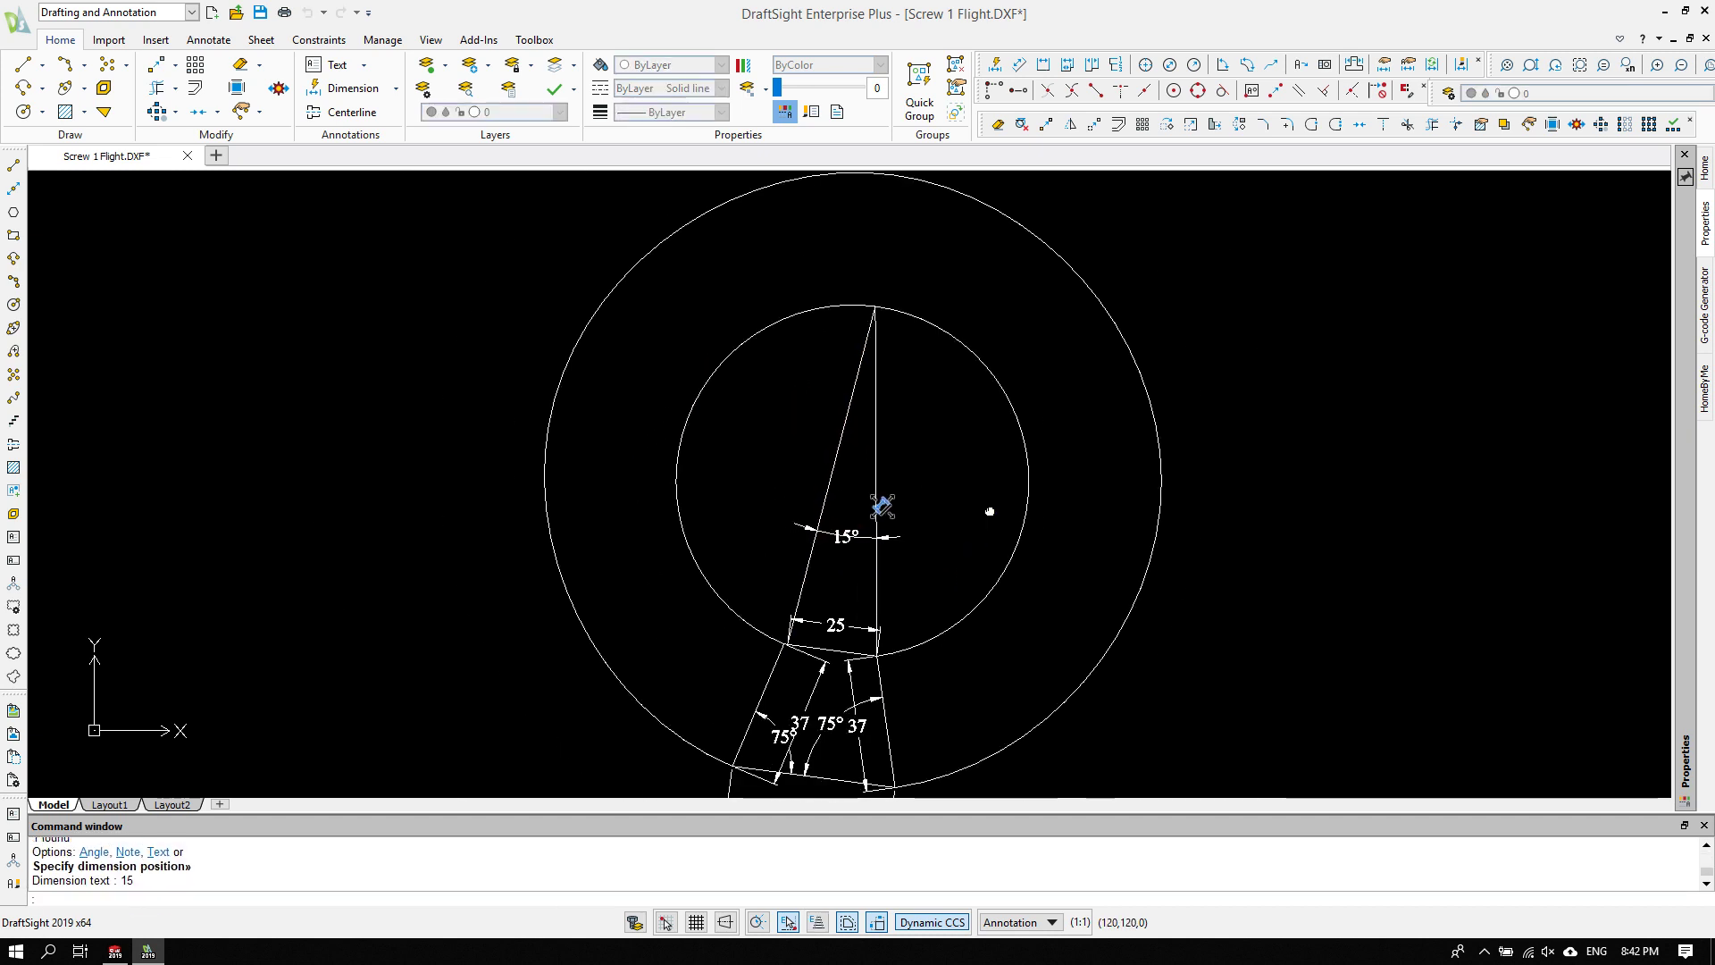
middle_drag(988, 509, 965, 449)
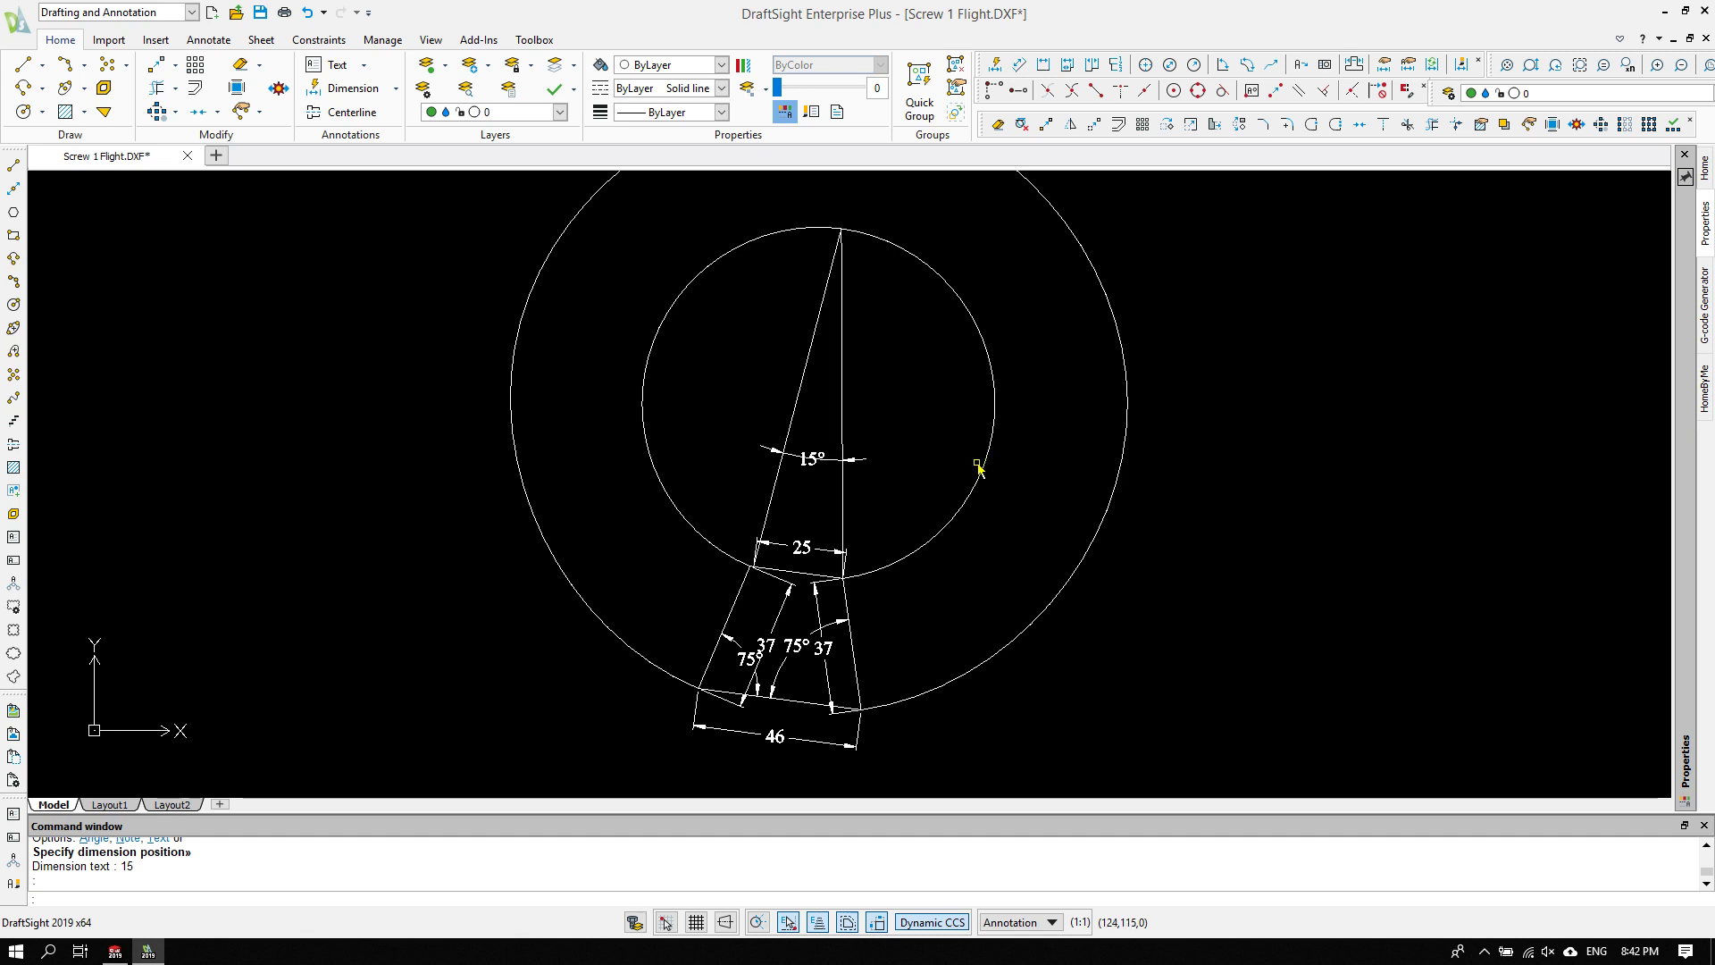
scroll(976, 462, down, 2)
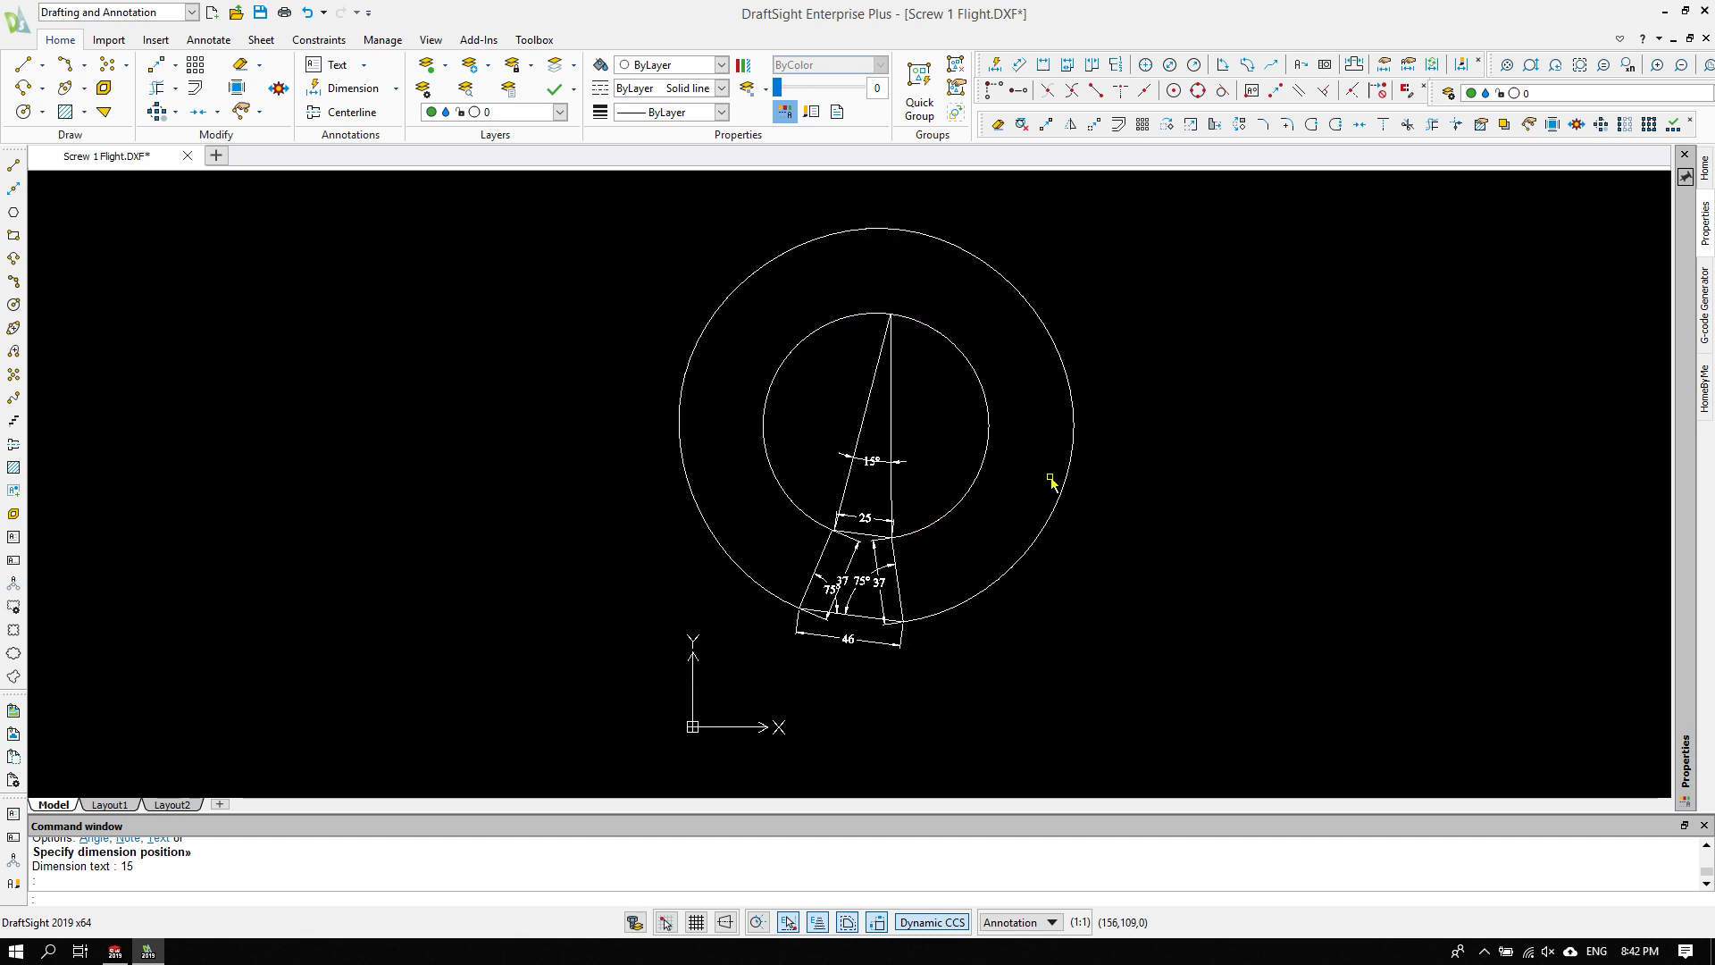